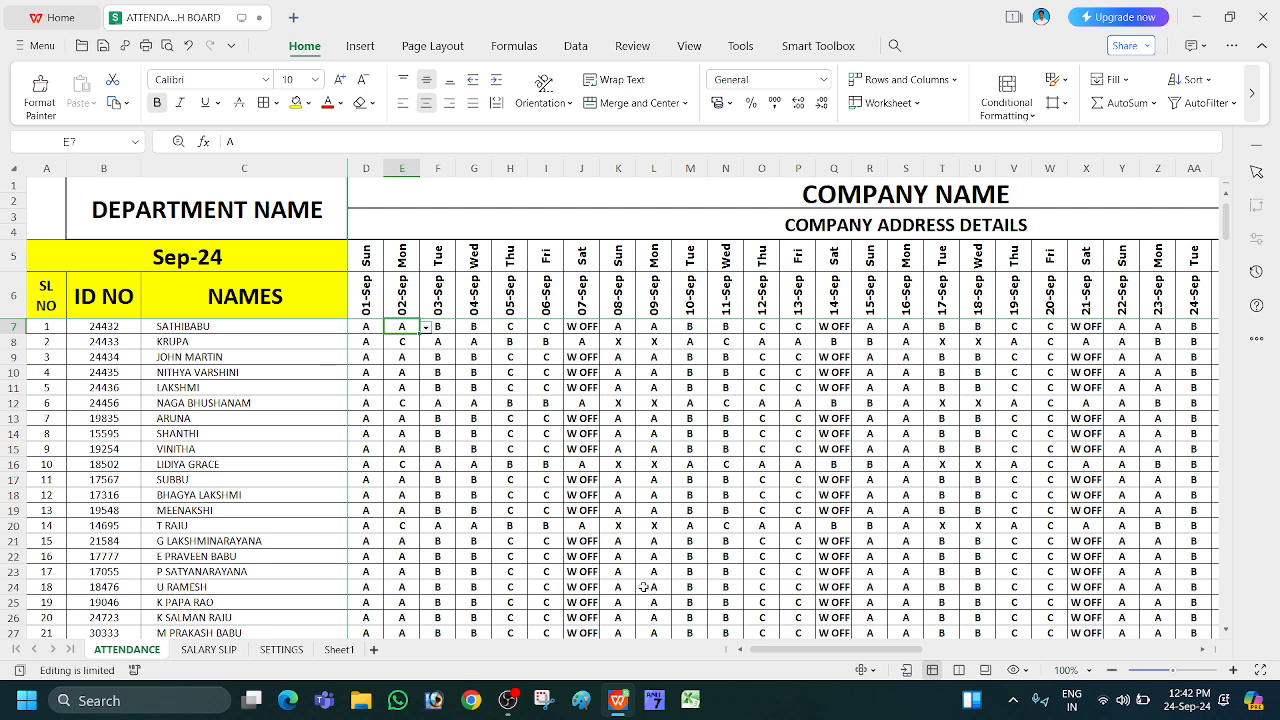
- Look over the employee names and daily shift codes on the ATTENDANCE sheet
{"action": "left_click", "coordinate": [620, 522]}
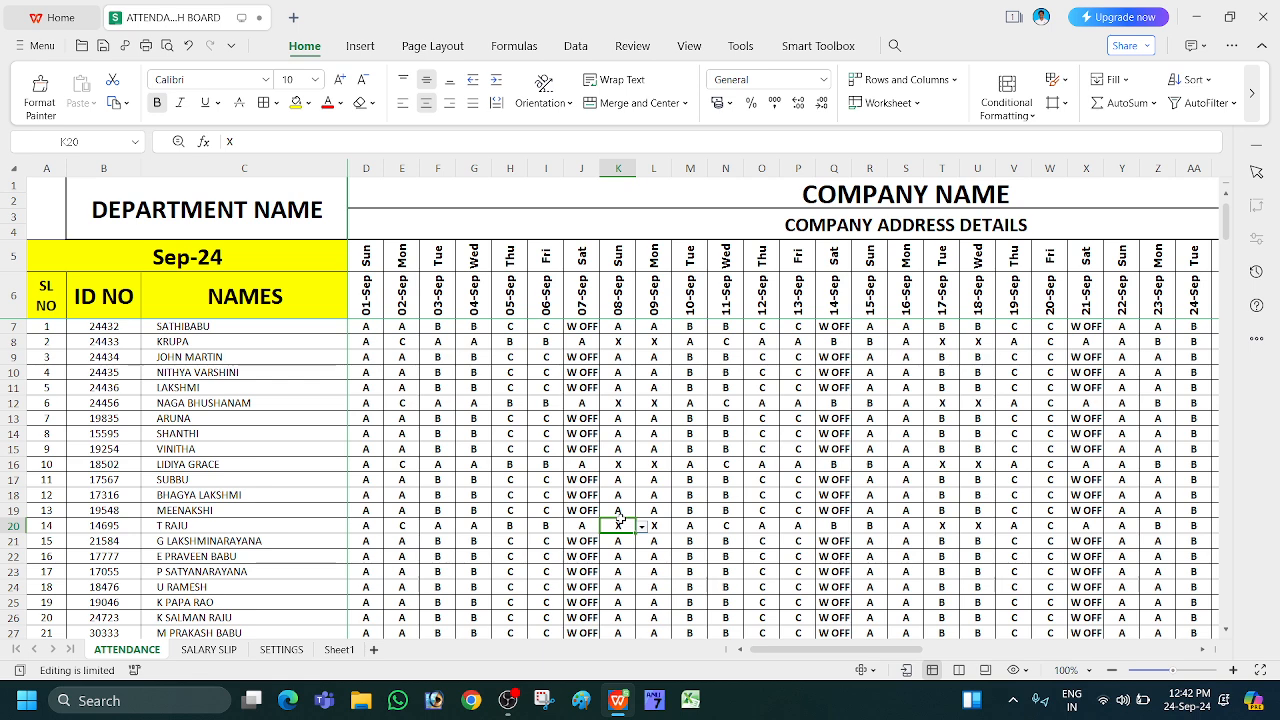
{"action": "left_click", "coordinate": [319, 388]}
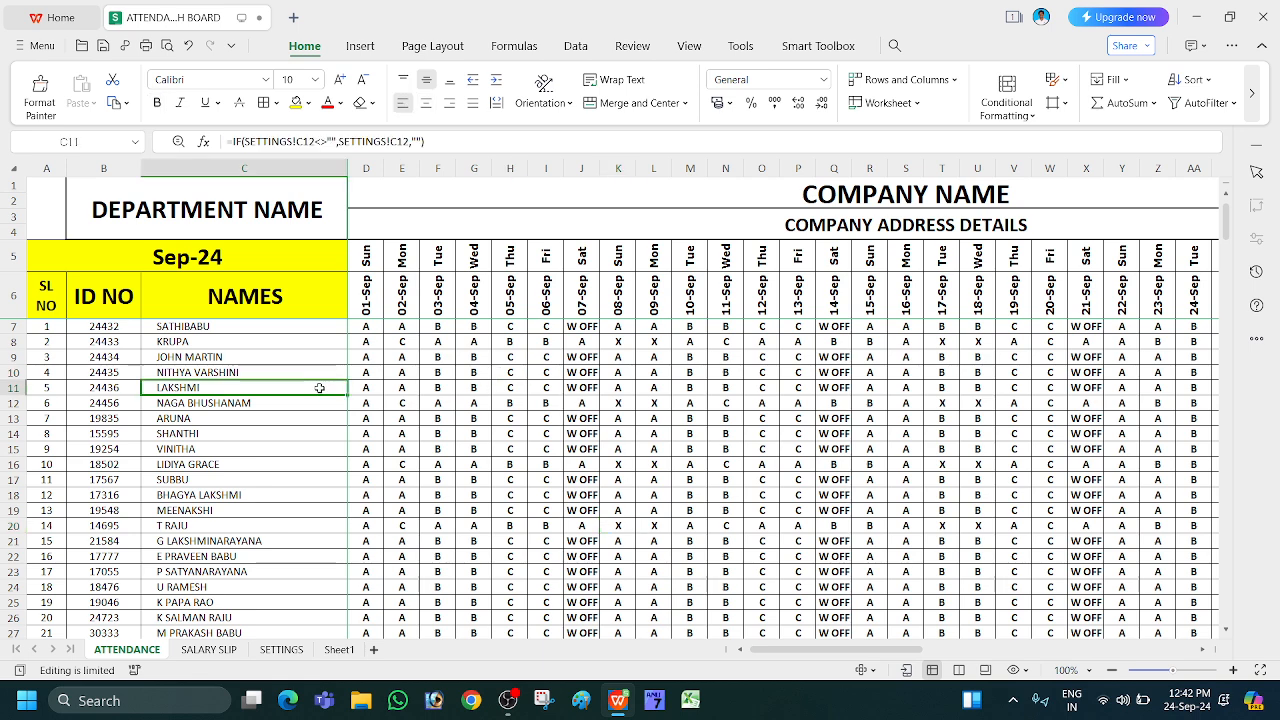
{"action": "scroll", "coordinate": [319, 388], "scroll_direction": "down", "scroll_amount": 5}
{"action": "scroll", "coordinate": [319, 388], "scroll_direction": "up", "scroll_amount": 5}
{"action": "left_click", "coordinate": [509, 420]}
{"action": "left_click", "coordinate": [445, 400]}
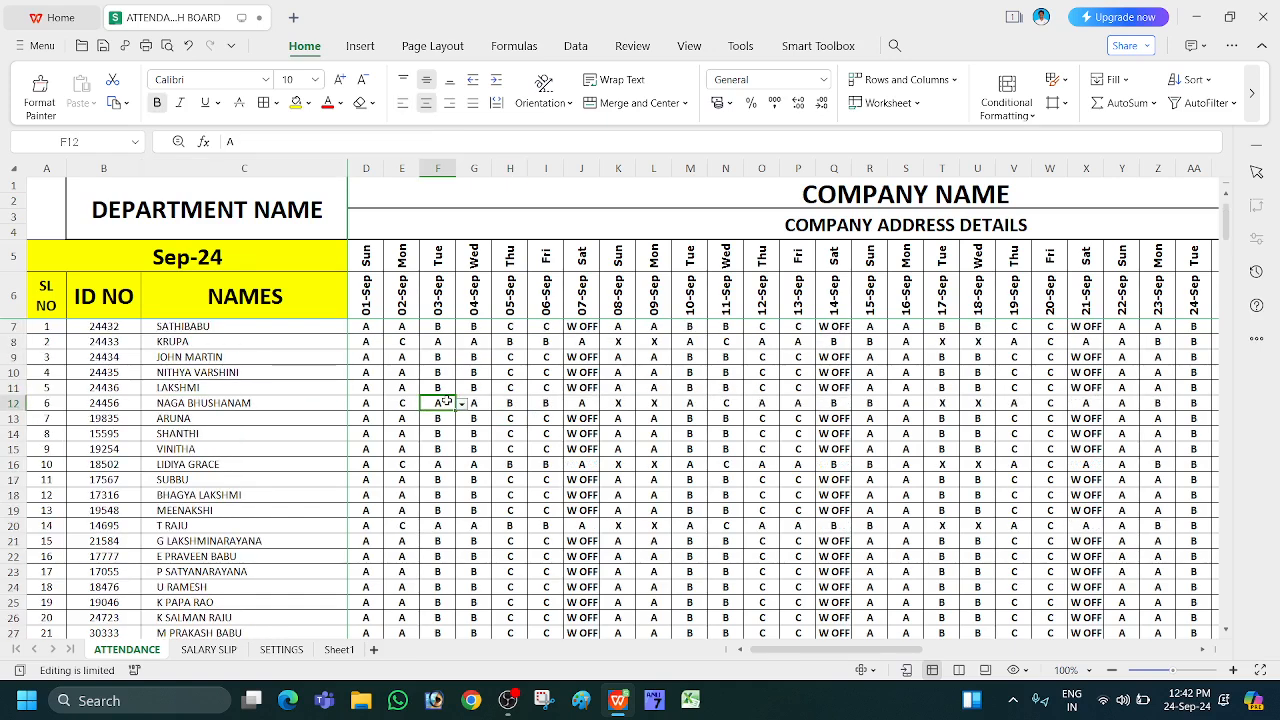
{"action": "scroll", "coordinate": [445, 400], "scroll_direction": "down", "scroll_amount": 5}
{"action": "scroll", "coordinate": [445, 400], "scroll_direction": "up", "scroll_amount": 5}
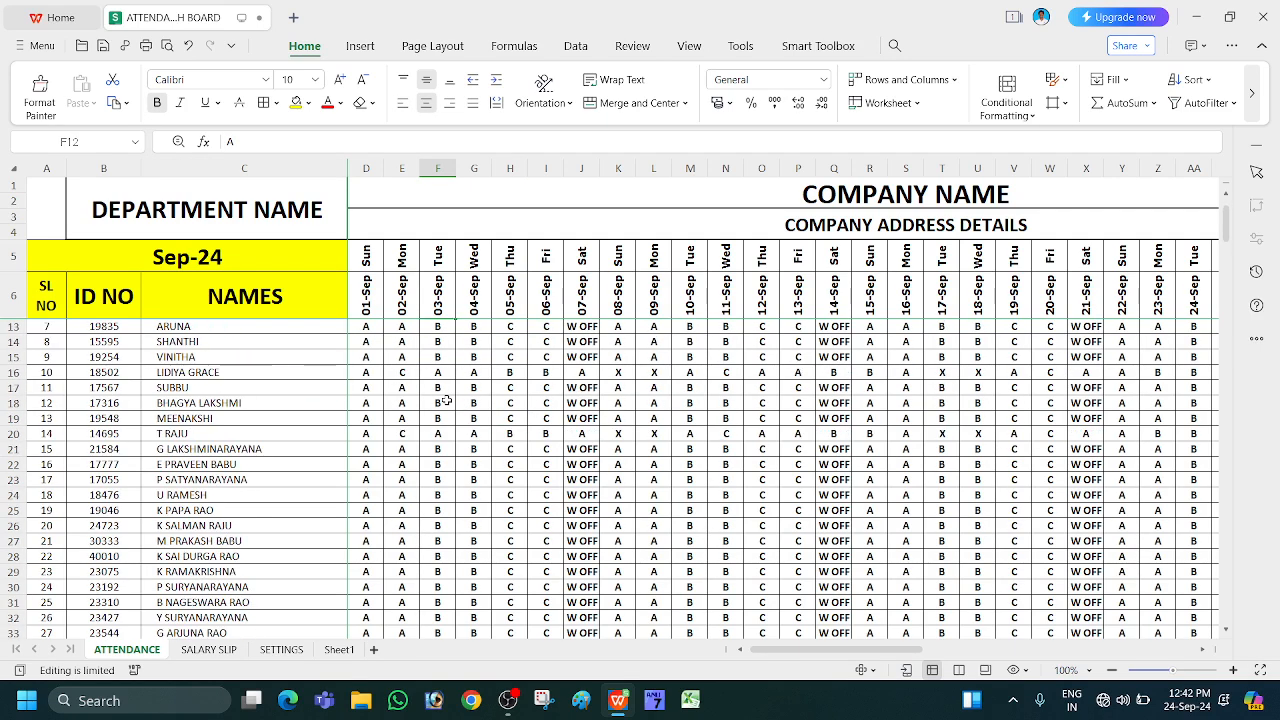
{"action": "scroll", "coordinate": [445, 400], "scroll_direction": "down", "scroll_amount": 2}
{"action": "scroll", "coordinate": [445, 400], "scroll_direction": "down", "scroll_amount": 4}
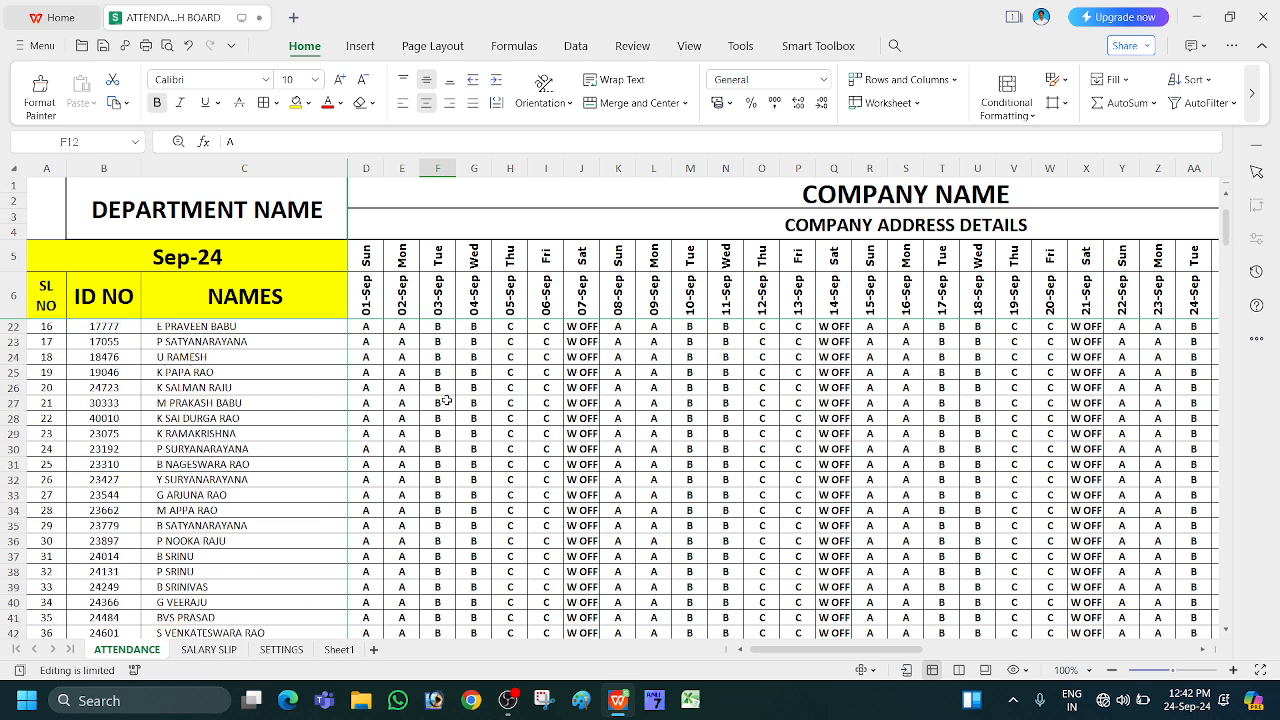
{"action": "scroll", "coordinate": [445, 400], "scroll_direction": "up", "scroll_amount": 7}
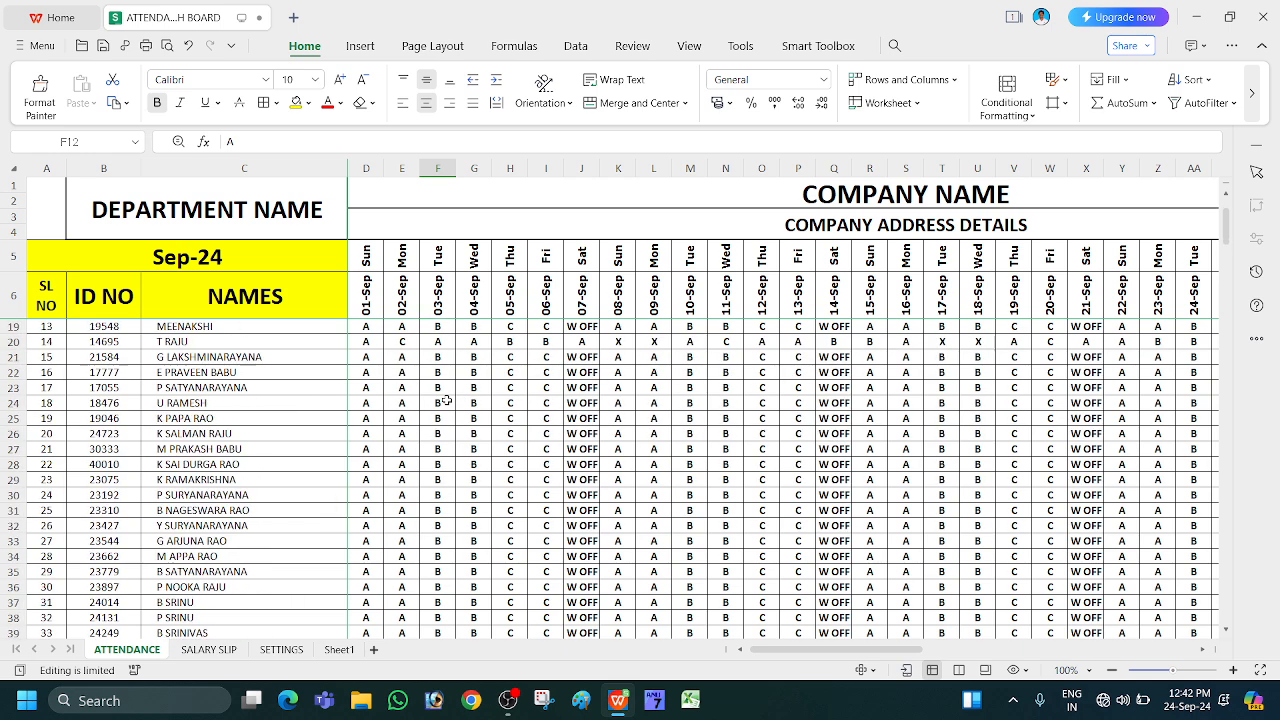
- Read across the third employee's shift entries from 2 to 11 September
{"action": "left_click", "coordinate": [410, 355]}
{"action": "key", "text": "Right"}
{"action": "key", "text": "Right"}
{"action": "key", "text": "Right"}
{"action": "key", "text": "Right"}
{"action": "key", "text": "Right"}
{"action": "key", "text": "Right"}
{"action": "key", "text": "Right"}
{"action": "key", "text": "Right"}
{"action": "key", "text": "Right"}
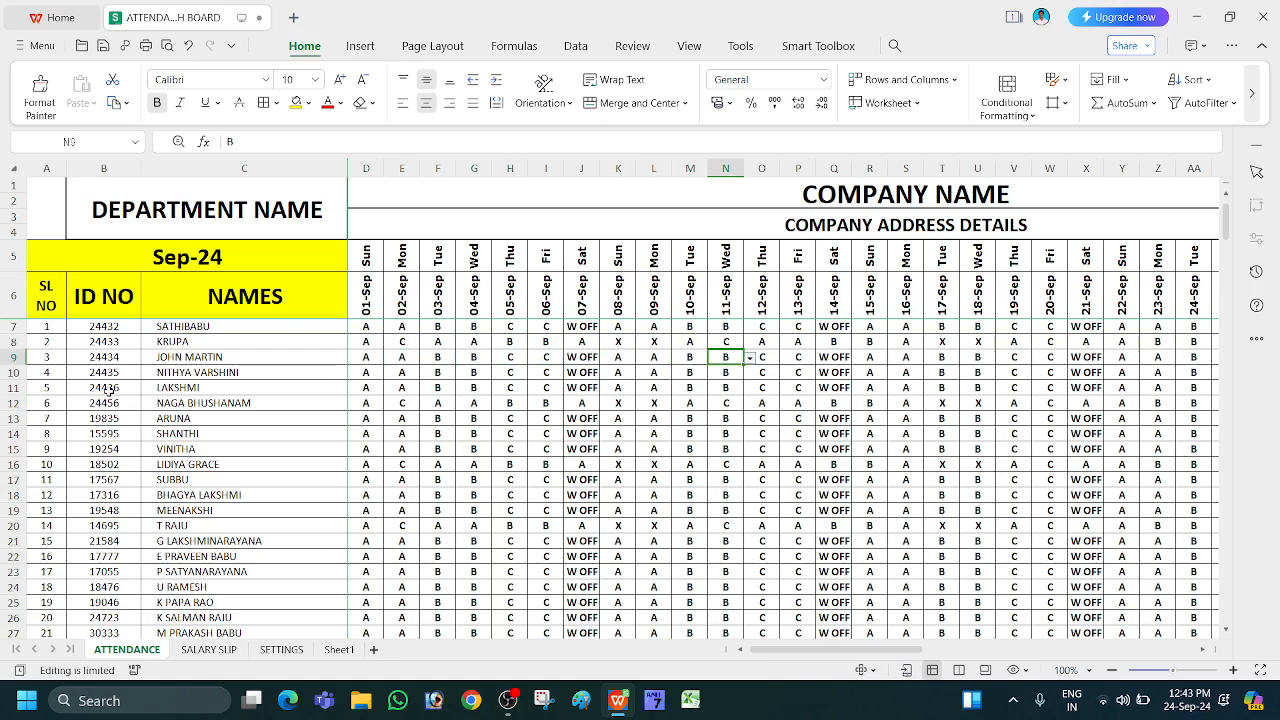
- Go to the last serial number in the attendance list and inspect the ID NO column there
{"action": "left_click", "coordinate": [42, 327]}
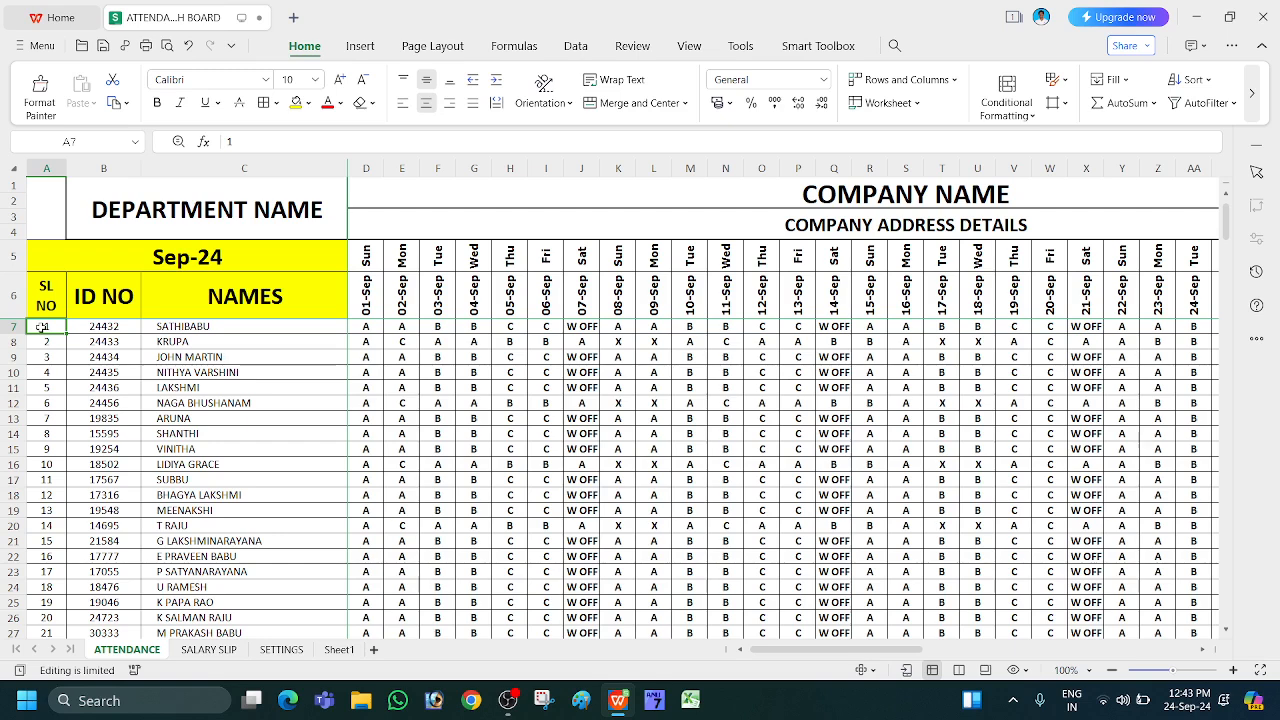
{"action": "key", "text": "ctrl+Down"}
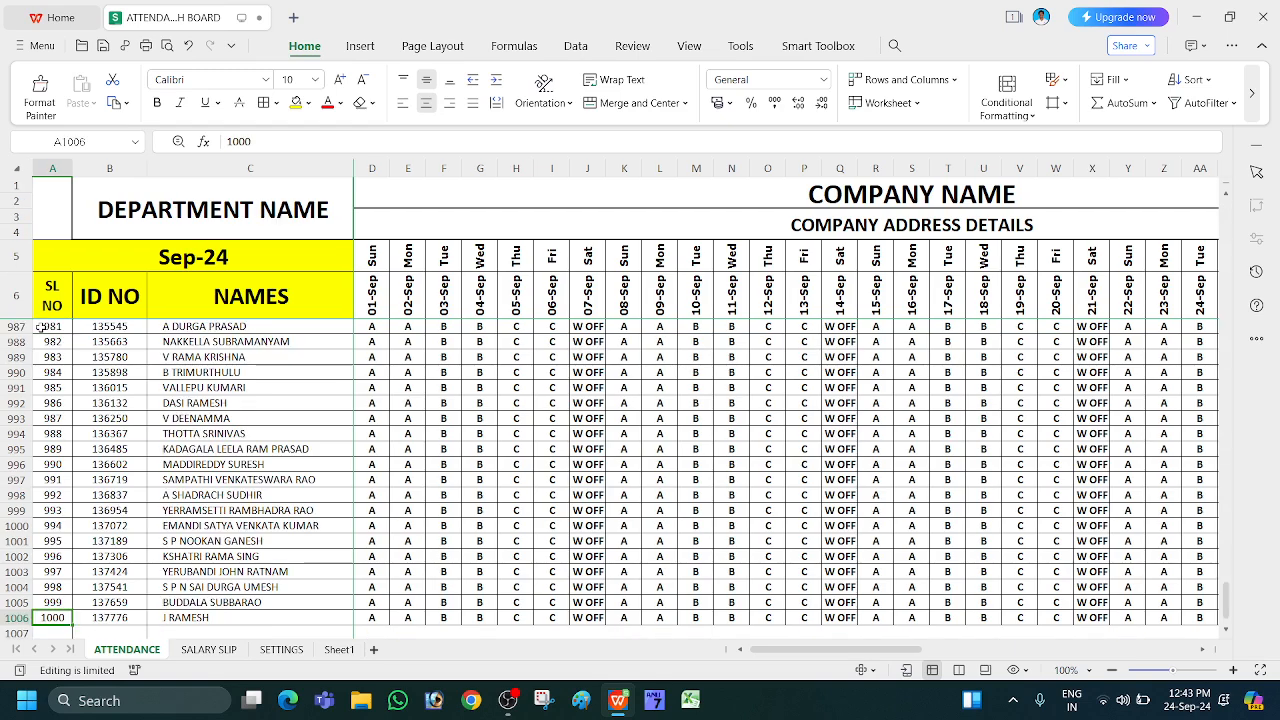
{"action": "left_click", "coordinate": [131, 602]}
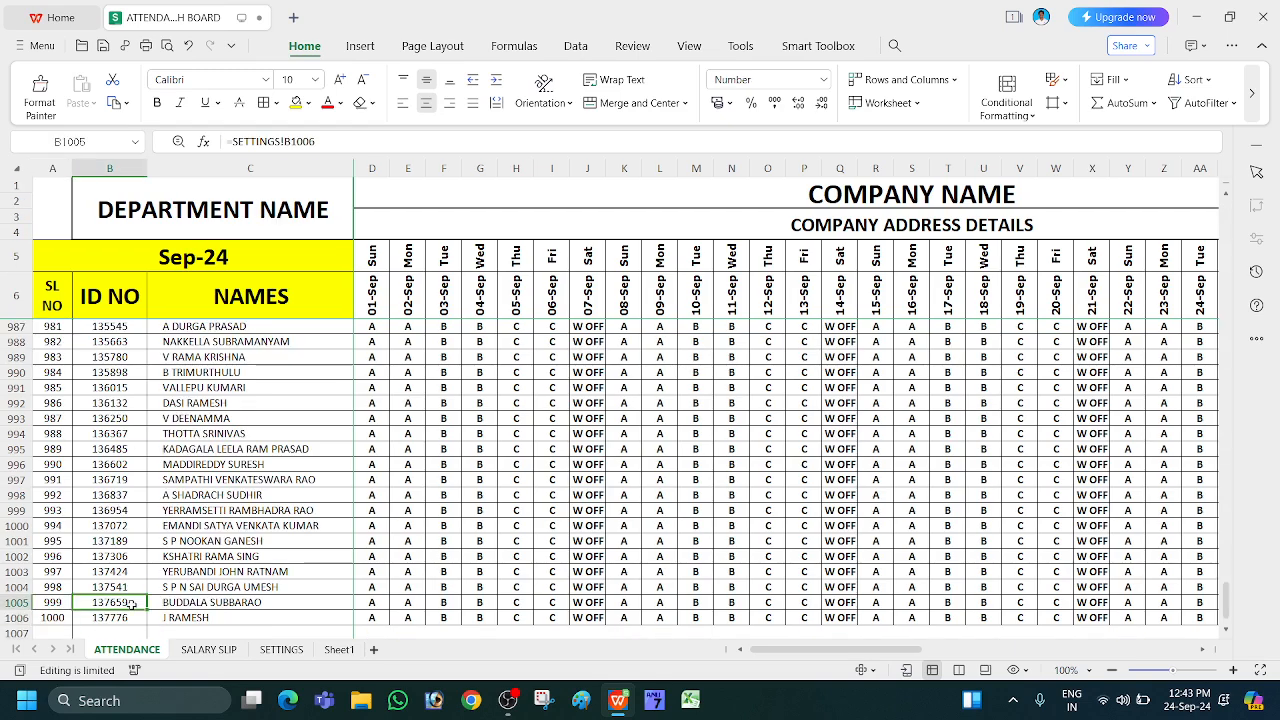
{"action": "left_click", "coordinate": [110, 167]}
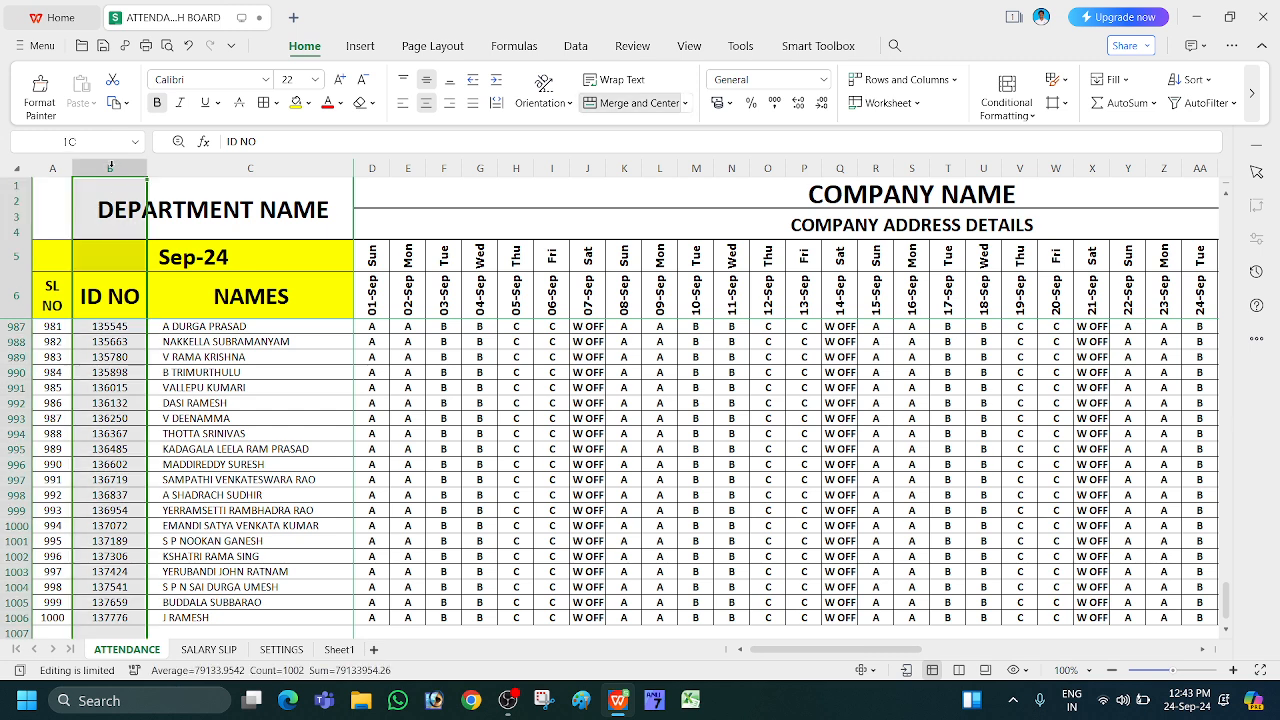
{"action": "left_click", "coordinate": [93, 435]}
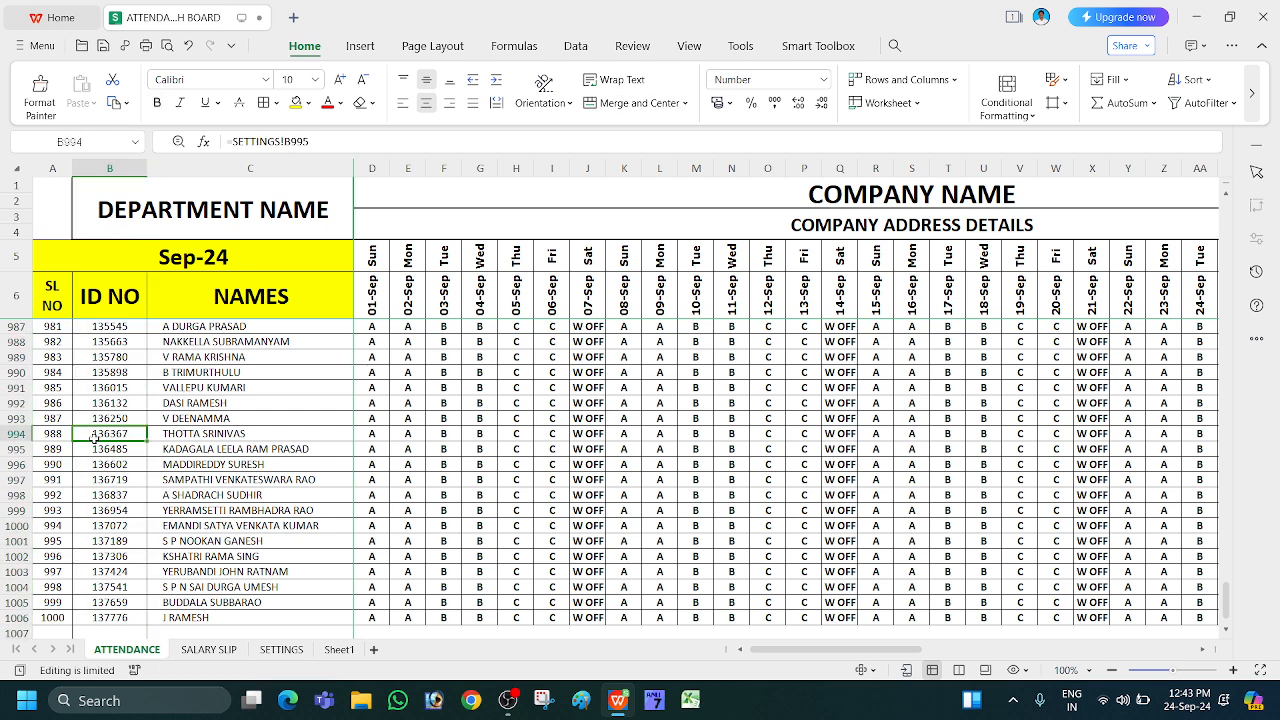
- Review the ID NO entries upward from the end of the employee list
{"action": "key", "text": "Up"}
{"action": "key", "text": "Up"}
{"action": "key", "text": "Up"}
{"action": "key", "text": "Up"}
{"action": "key", "text": "Up"}
{"action": "key", "text": "Up"}
{"action": "key", "text": "Up"}
{"action": "key", "text": "Up"}
{"action": "key", "text": "Up"}
{"action": "key", "text": "Up"}
{"action": "key", "text": "Up"}
{"action": "key", "text": "Up"}
{"action": "key", "text": "Up"}
{"action": "key", "text": "Up"}
{"action": "key", "text": "Up"}
{"action": "key", "text": "Up"}
{"action": "key", "text": "Up"}
{"action": "key", "text": "Up"}
{"action": "key", "text": "Up"}
{"action": "key", "text": "Up"}
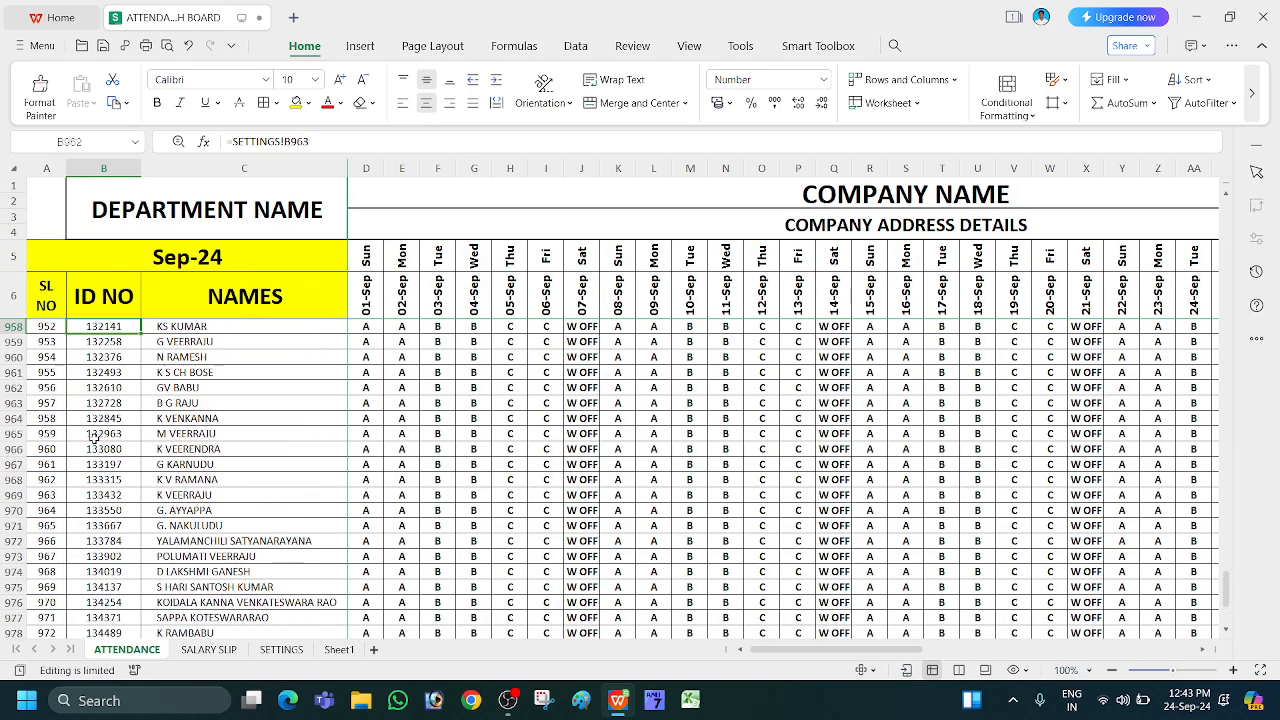
{"action": "key", "text": "Up"}
{"action": "key", "text": "Up"}
{"action": "key", "text": "Up"}
{"action": "key", "text": "Up"}
{"action": "key", "text": "Up"}
{"action": "key", "text": "Up"}
{"action": "key", "text": "Up"}
{"action": "key", "text": "Up"}
{"action": "key", "text": "Up"}
{"action": "key", "text": "Up"}
{"action": "key", "text": "Up"}
{"action": "key", "text": "Up"}
{"action": "key", "text": "Up"}
{"action": "key", "text": "Up"}
{"action": "key", "text": "Up"}
{"action": "key", "text": "Up"}
{"action": "key", "text": "Up"}
{"action": "key", "text": "Up"}
{"action": "key", "text": "Up"}
{"action": "key", "text": "Up"}
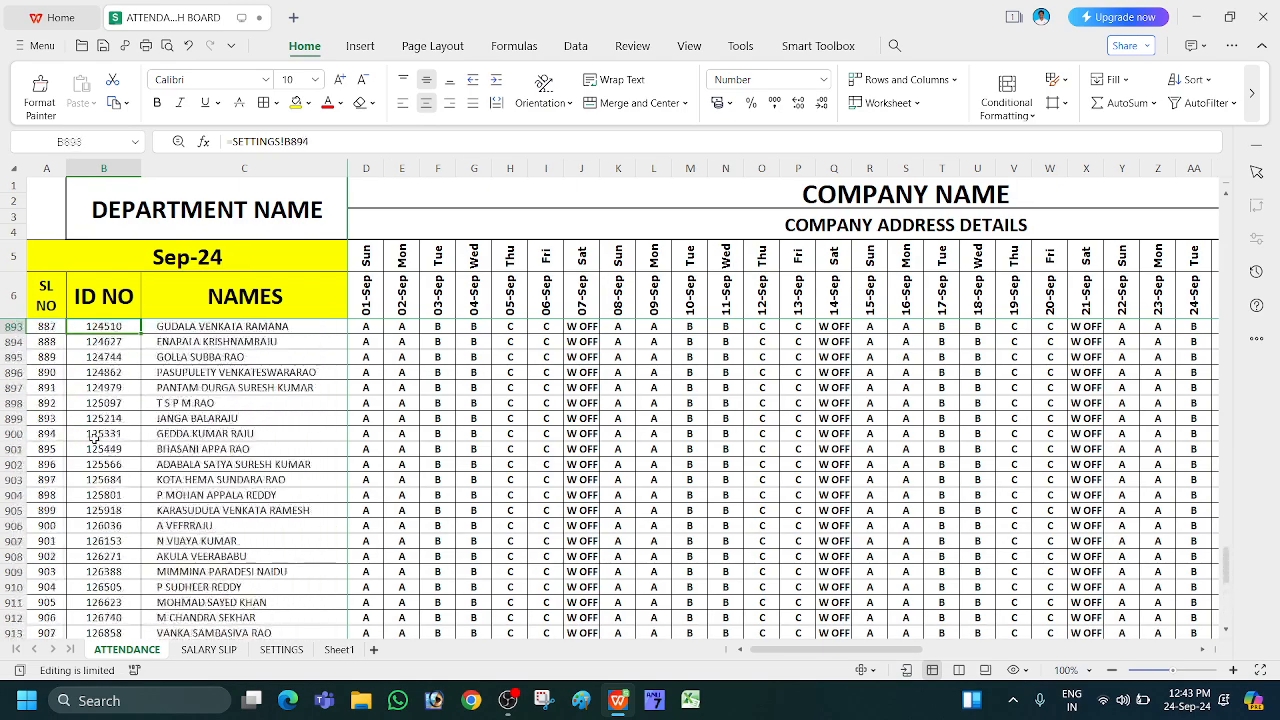
{"action": "key", "text": "Up"}
{"action": "key", "text": "Up"}
{"action": "key", "text": "Up"}
{"action": "key", "text": "Up"}
{"action": "key", "text": "Up"}
{"action": "key", "text": "Up"}
{"action": "key", "text": "Up"}
{"action": "key", "text": "Up"}
{"action": "key", "text": "Up"}
{"action": "key", "text": "Up"}
{"action": "key", "text": "Up"}
{"action": "key", "text": "Up"}
{"action": "key", "text": "Up"}
{"action": "key", "text": "Up"}
{"action": "key", "text": "Up"}
{"action": "key", "text": "Up"}
{"action": "key", "text": "Up"}
{"action": "key", "text": "Up"}
{"action": "key", "text": "Up"}
{"action": "key", "text": "Up"}
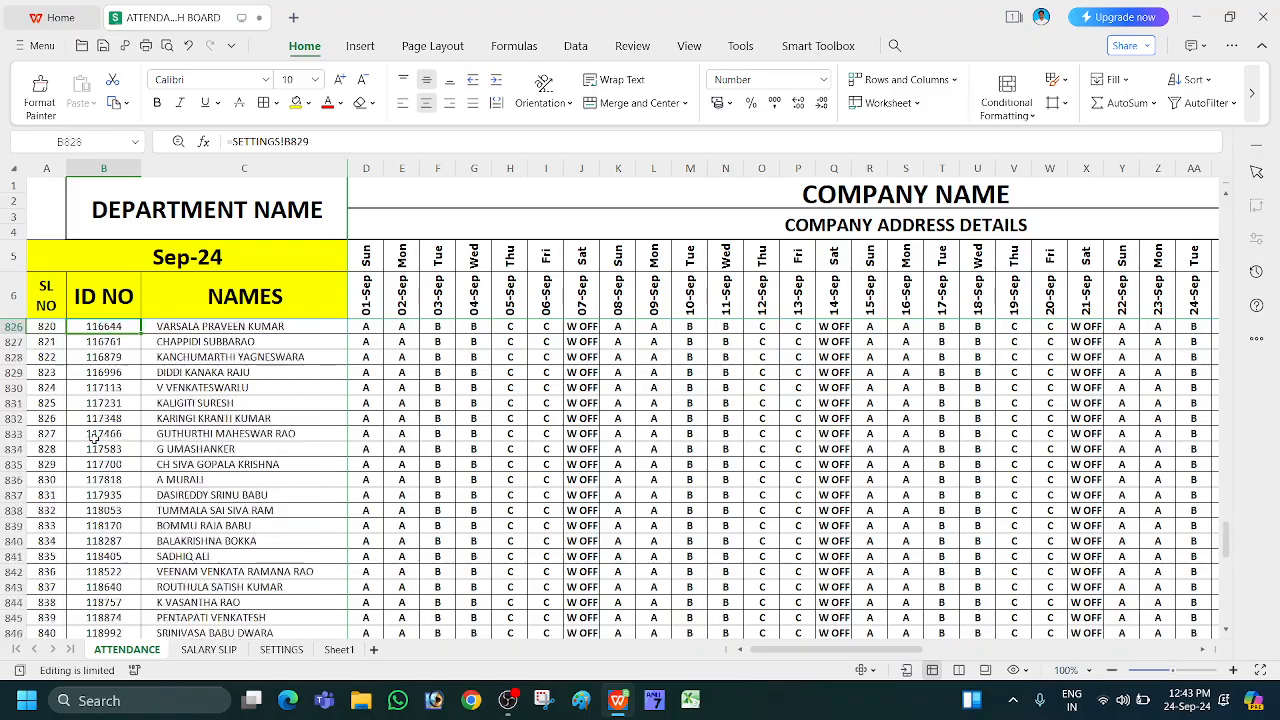
{"action": "key", "text": "Up"}
{"action": "key", "text": "Up"}
{"action": "key", "text": "Up"}
{"action": "key", "text": "Up"}
{"action": "key", "text": "Up"}
{"action": "key", "text": "Up"}
{"action": "key", "text": "Up"}
{"action": "key", "text": "Up"}
{"action": "key", "text": "Up"}
{"action": "key", "text": "Up"}
{"action": "key", "text": "Up"}
{"action": "key", "text": "Up"}
{"action": "key", "text": "Up"}
{"action": "key", "text": "Up"}
{"action": "key", "text": "Up"}
{"action": "key", "text": "Up"}
{"action": "key", "text": "Up"}
{"action": "key", "text": "Up"}
{"action": "key", "text": "Up"}
{"action": "key", "text": "Up"}
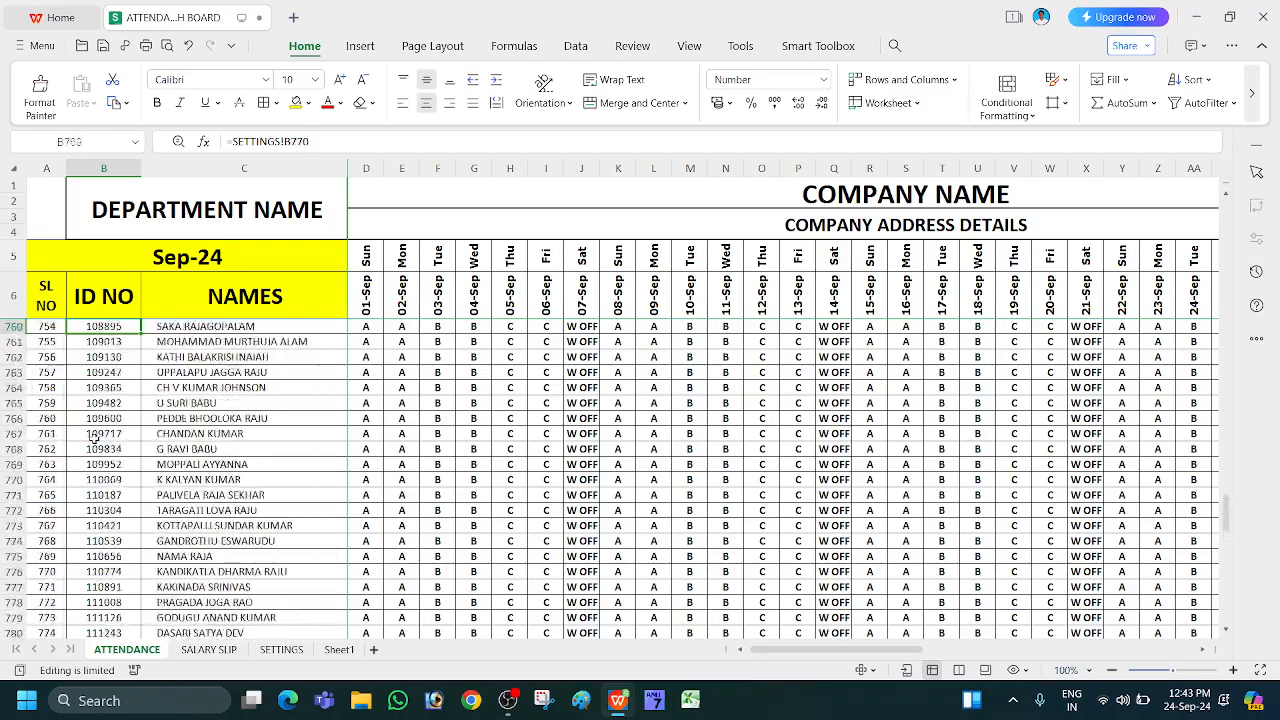
{"action": "key", "text": "Up"}
{"action": "key", "text": "Up"}
{"action": "key", "text": "Up"}
{"action": "key", "text": "Up"}
{"action": "key", "text": "Up"}
{"action": "key", "text": "Up"}
{"action": "key", "text": "Up"}
{"action": "key", "text": "Up"}
{"action": "key", "text": "Up"}
{"action": "key", "text": "Up"}
{"action": "key", "text": "Up"}
{"action": "key", "text": "Up"}
{"action": "key", "text": "Up"}
{"action": "key", "text": "Up"}
{"action": "key", "text": "Up"}
{"action": "key", "text": "Up"}
{"action": "key", "text": "Up"}
{"action": "key", "text": "Up"}
{"action": "key", "text": "Up"}
{"action": "key", "text": "Up"}
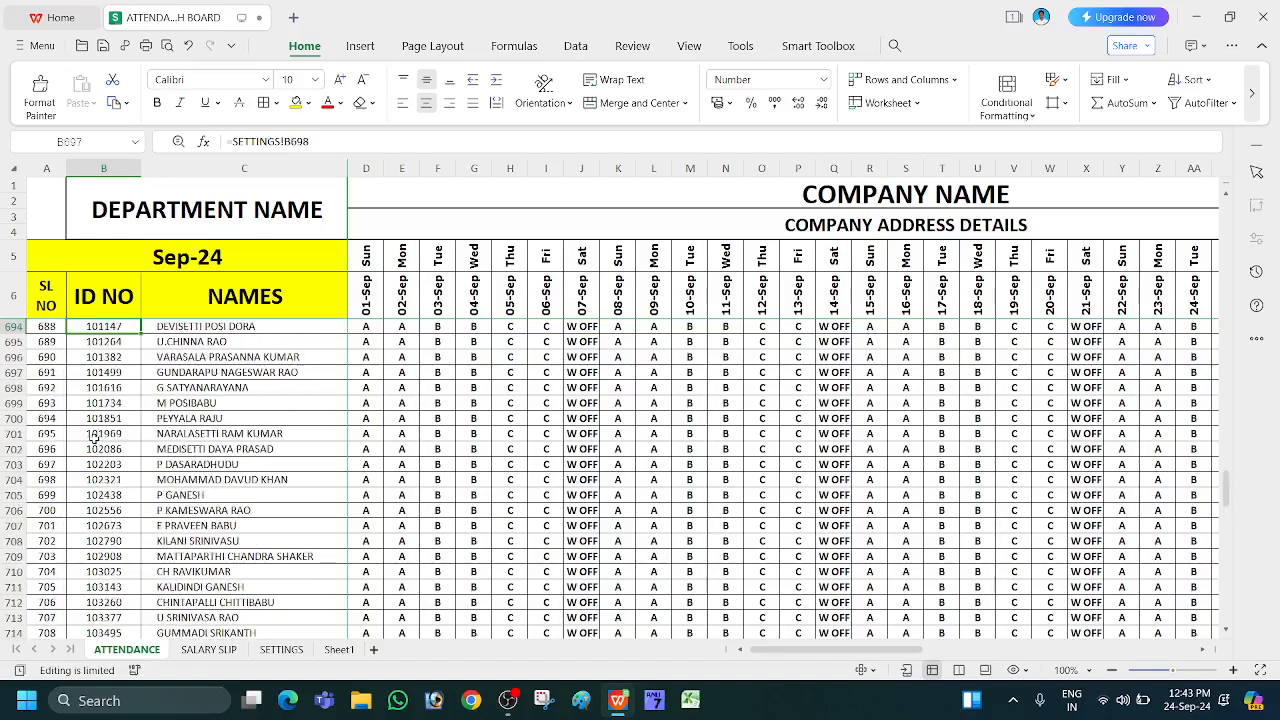
{"action": "key", "text": "Up"}
{"action": "key", "text": "Up"}
{"action": "key", "text": "Up"}
{"action": "key", "text": "Up"}
{"action": "key", "text": "Up"}
{"action": "key", "text": "Up"}
{"action": "key", "text": "Up"}
{"action": "key", "text": "Up"}
- Replace the department name heading with "A B C DEPARTMENT"
{"action": "left_click", "coordinate": [247, 189]}
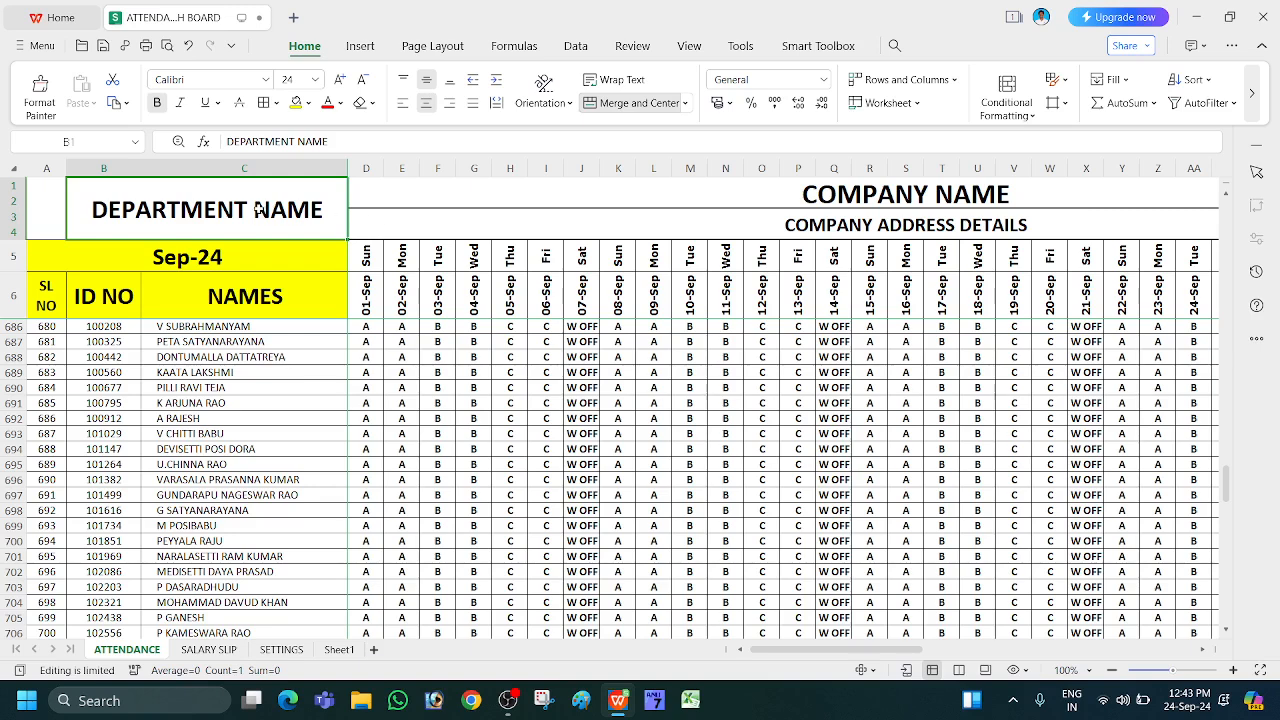
{"action": "type", "text": "abc"}
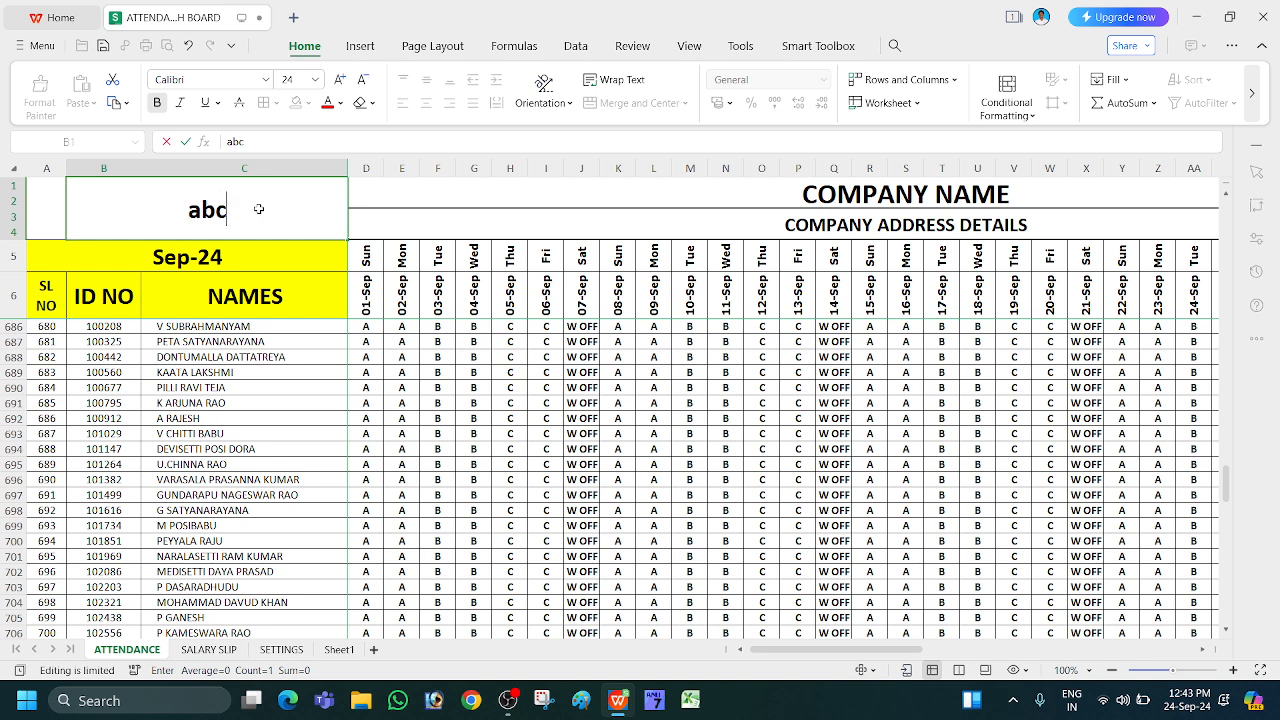
{"action": "key", "text": "BackSpace"}
{"action": "key", "text": "BackSpace"}
{"action": "key", "text": "BackSpace"}
{"action": "key", "text": "Caps_Lock"}
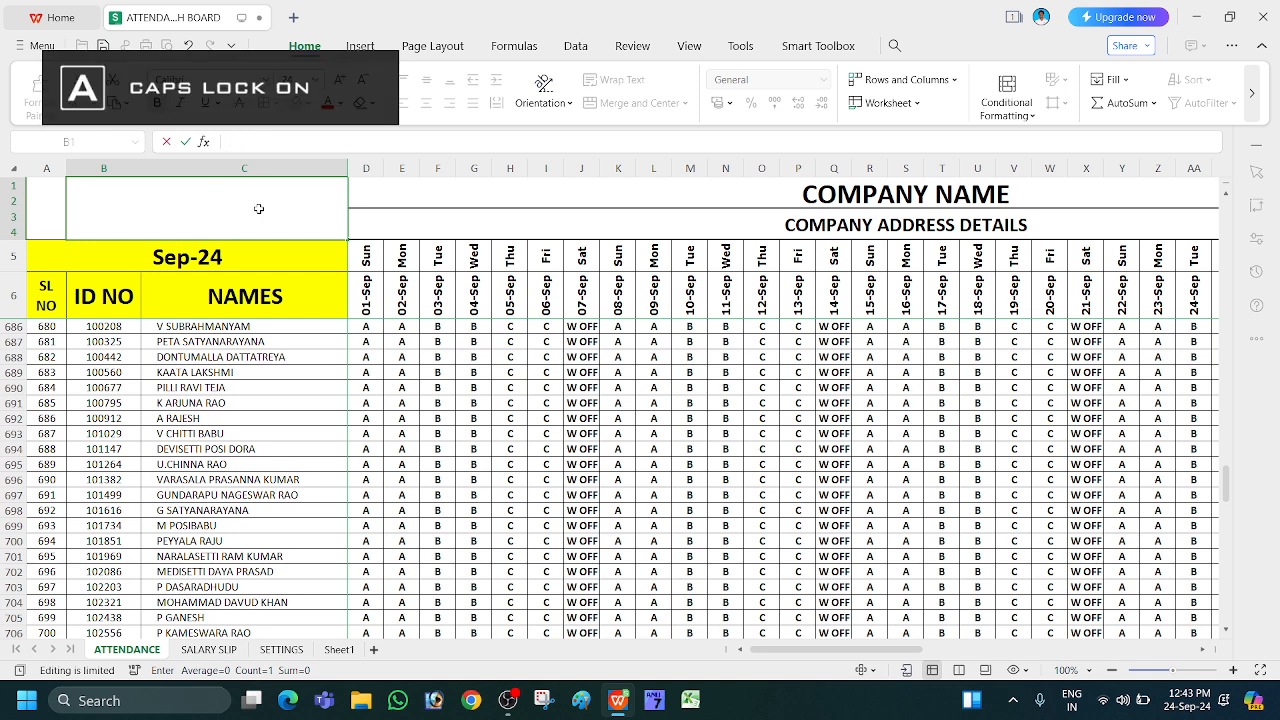
{"action": "type", "text": "A B C"}
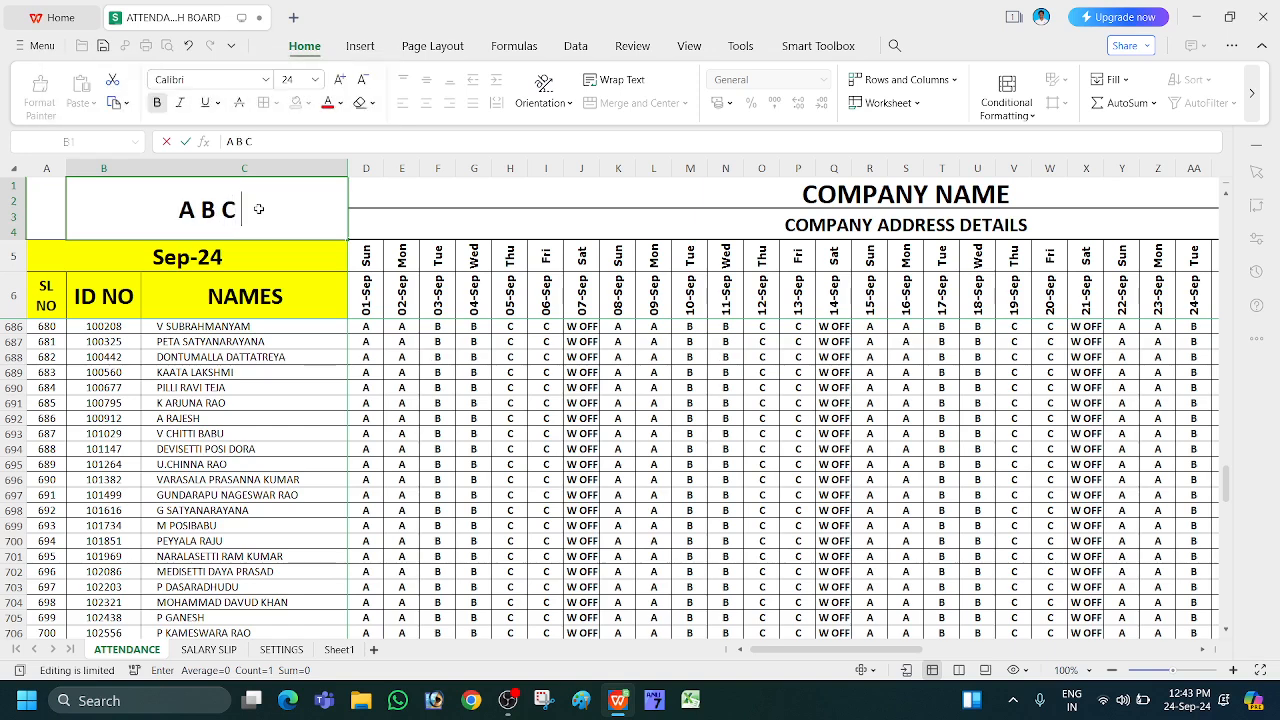
{"action": "type", "text": " DEPA"}
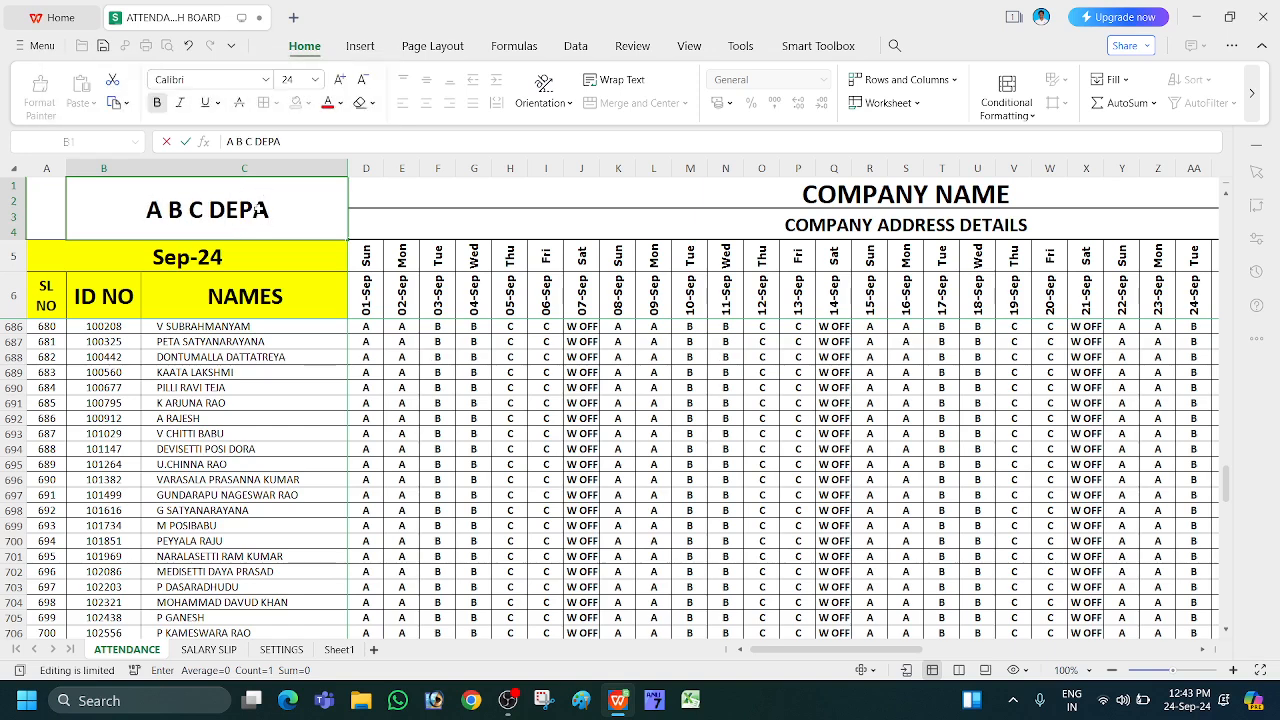
{"action": "type", "text": "R"}
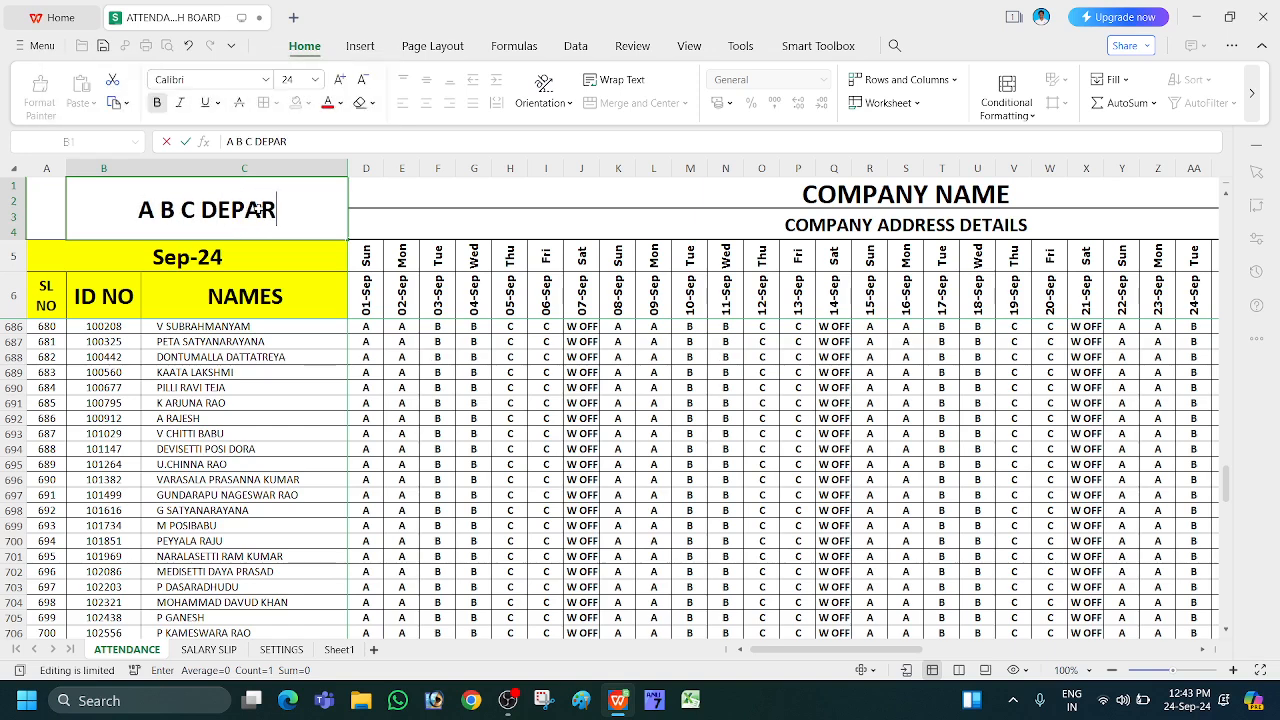
{"action": "type", "text": "TMENT"}
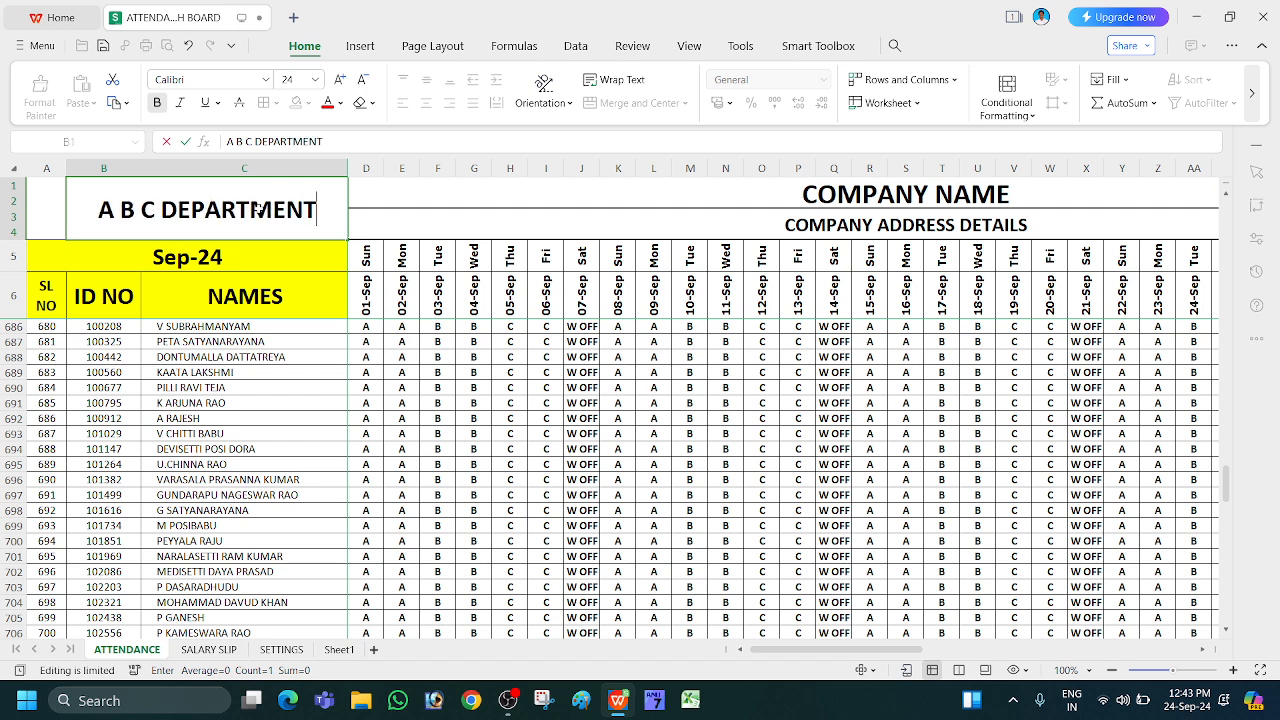
- Replace the company name heading with "SATHIBABU COMPANY PRIVATE LIMITED"
{"action": "left_click", "coordinate": [748, 190]}
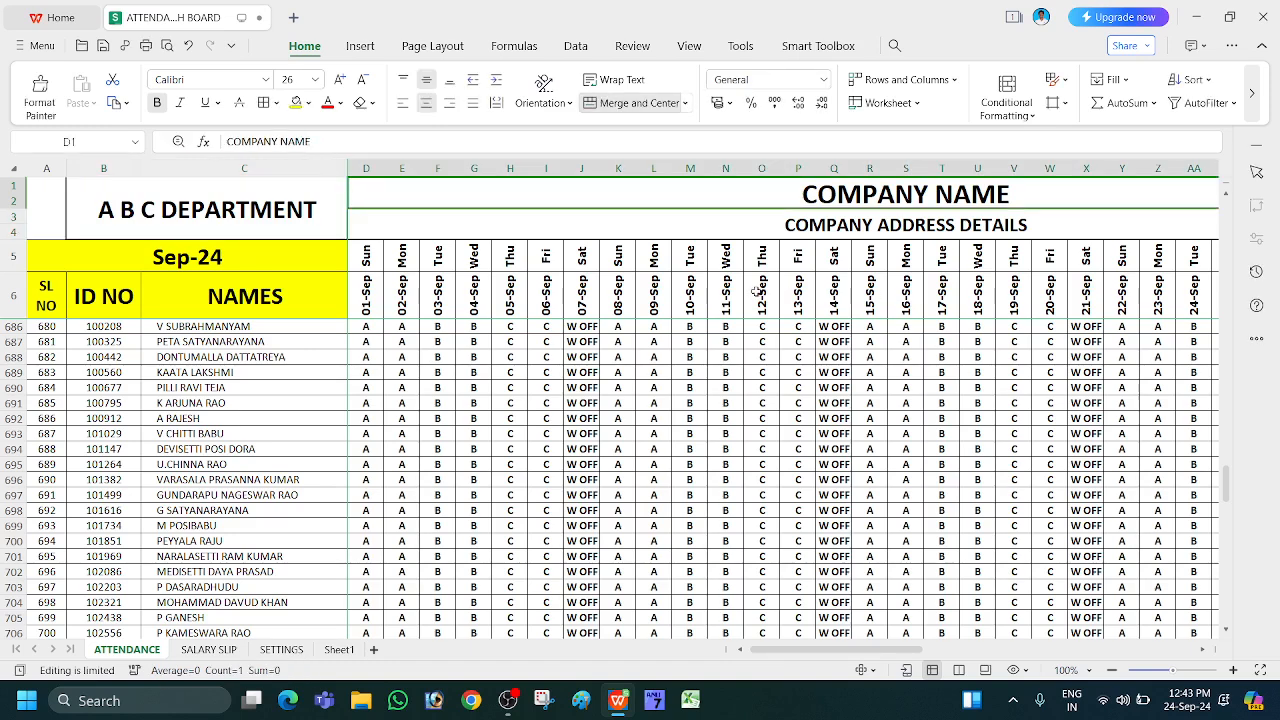
{"action": "type", "text": "S"}
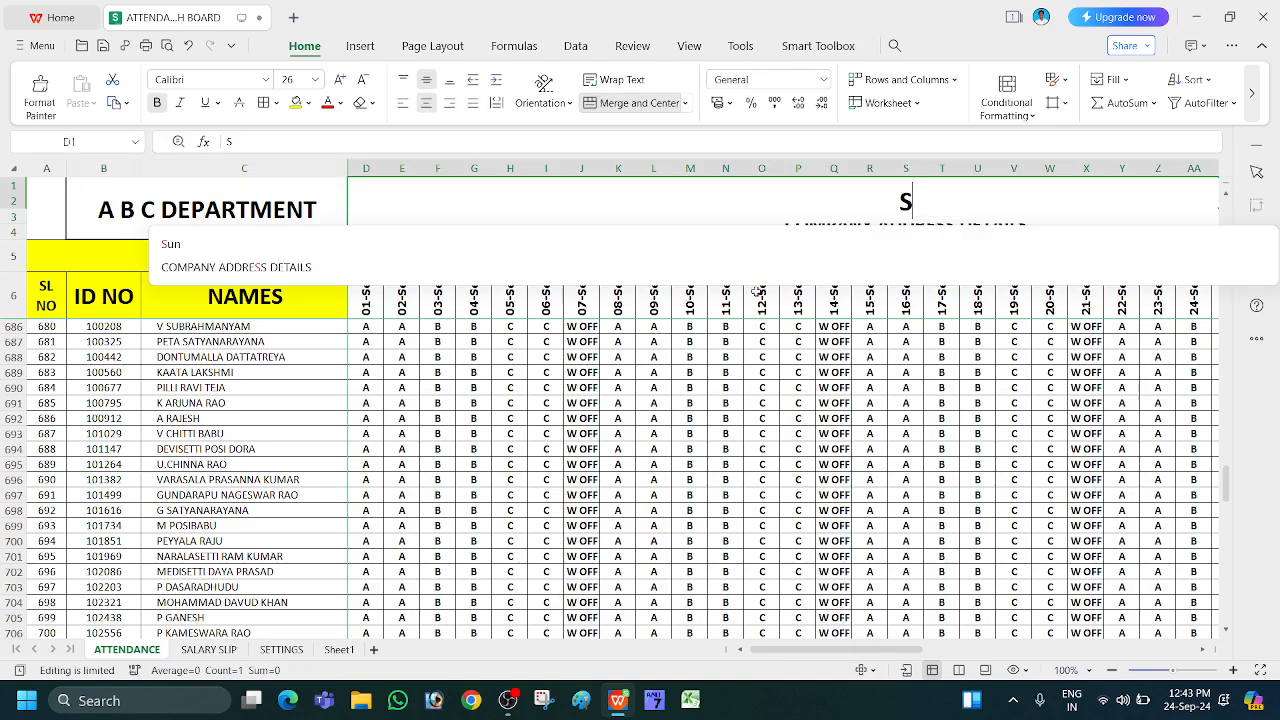
{"action": "type", "text": "ATHIBA"}
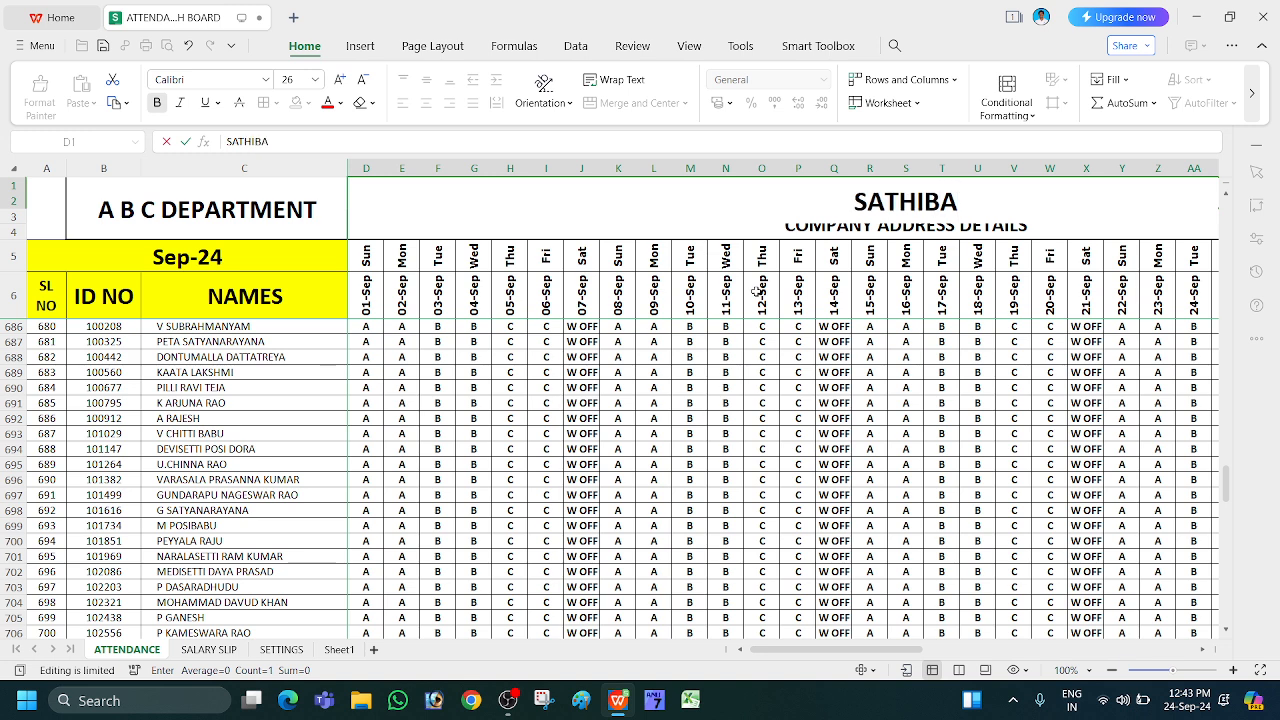
{"action": "type", "text": "BU COM"}
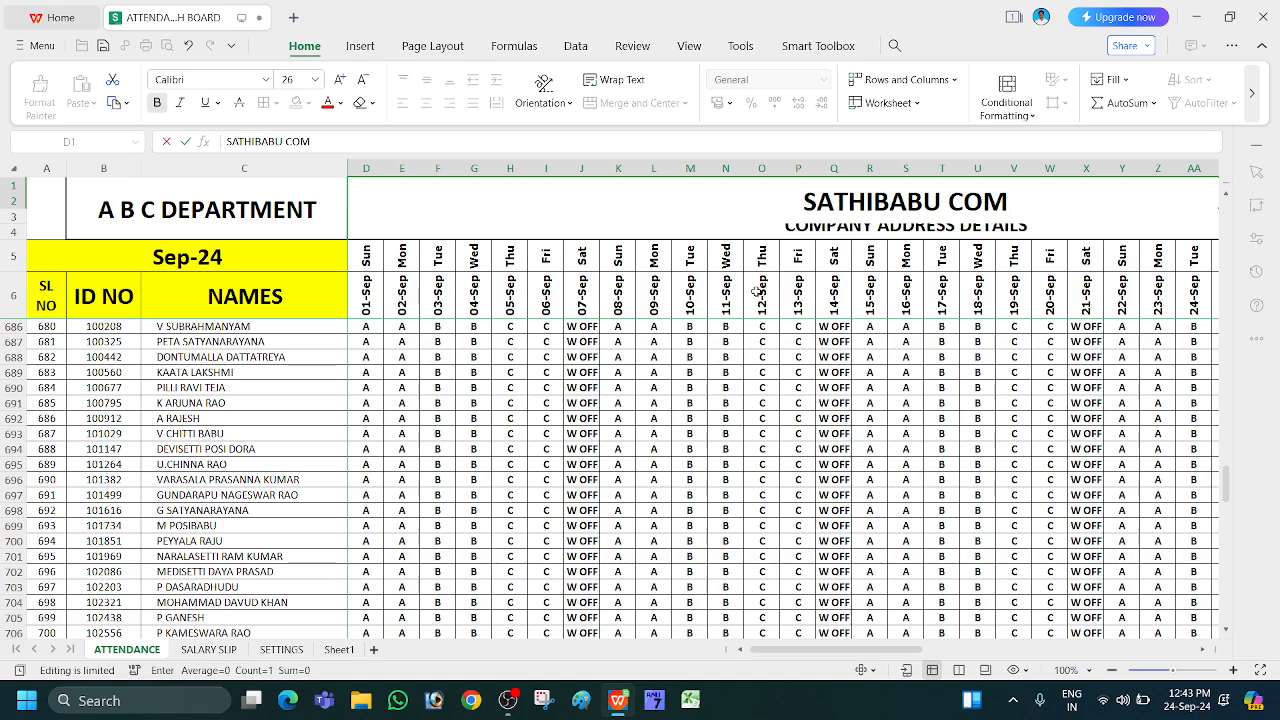
{"action": "type", "text": "PANY"}
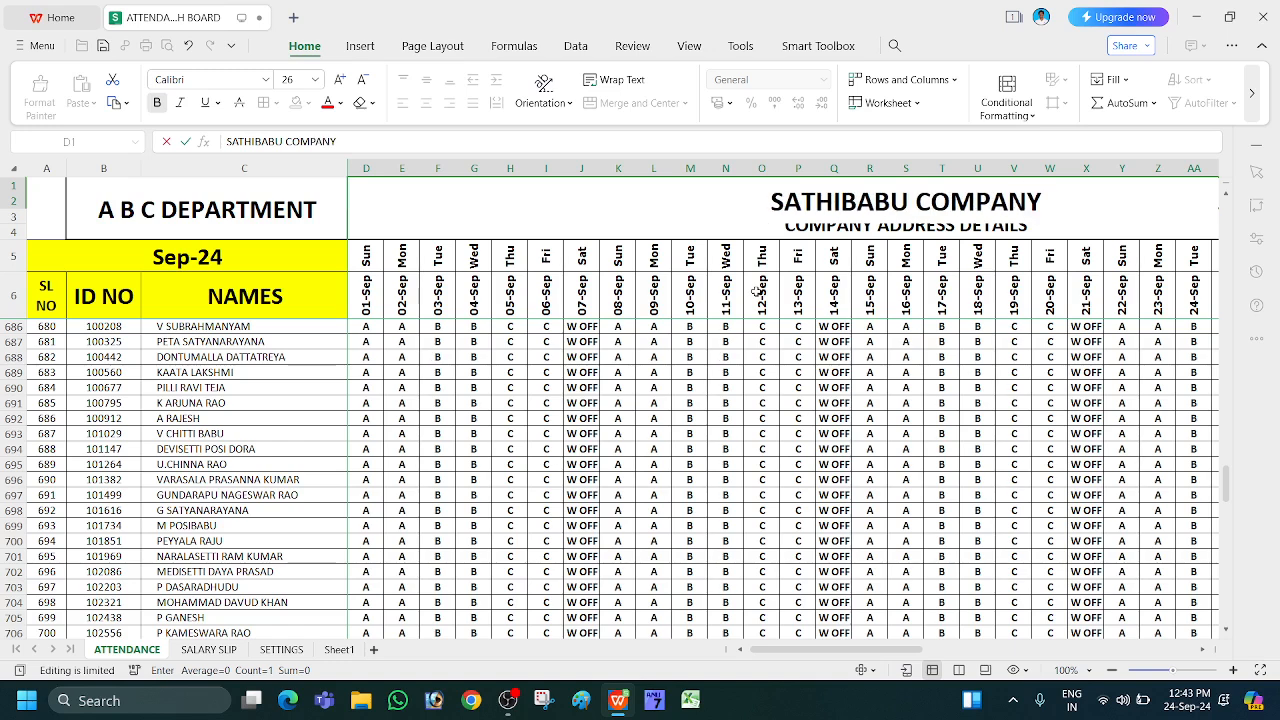
{"action": "type", "text": " PRIV"}
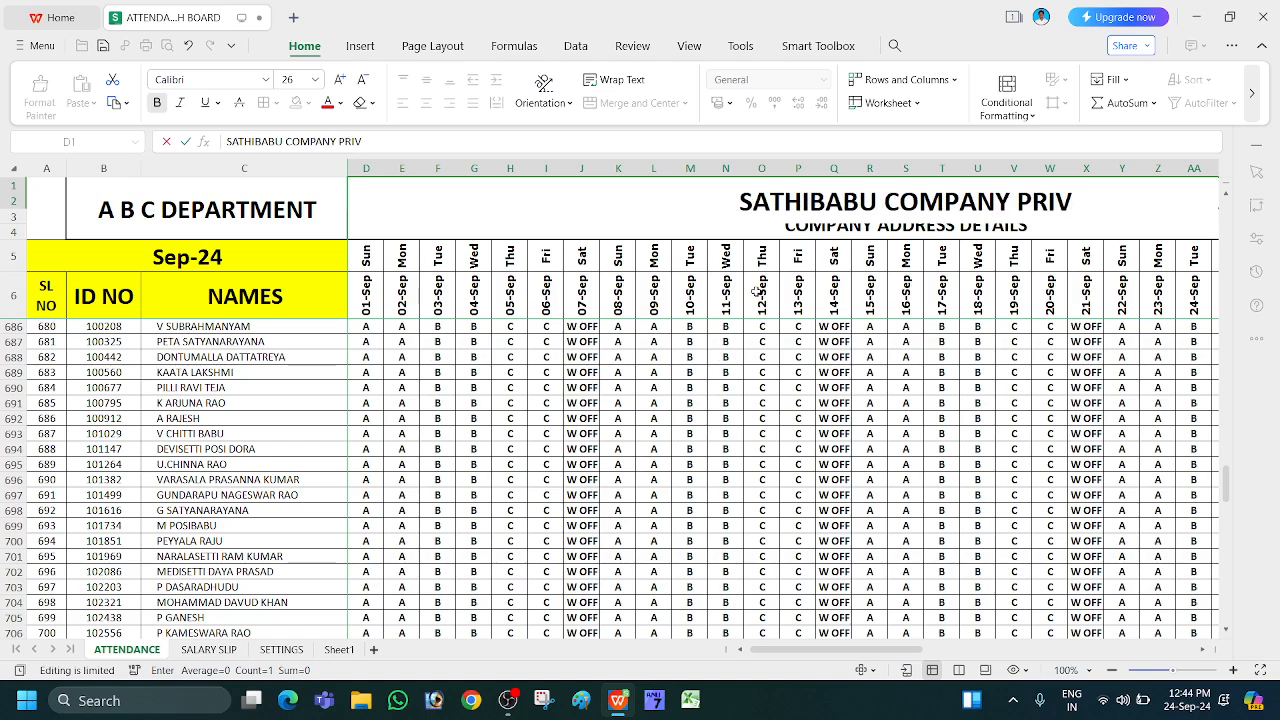
{"action": "type", "text": "ATE LIMI"}
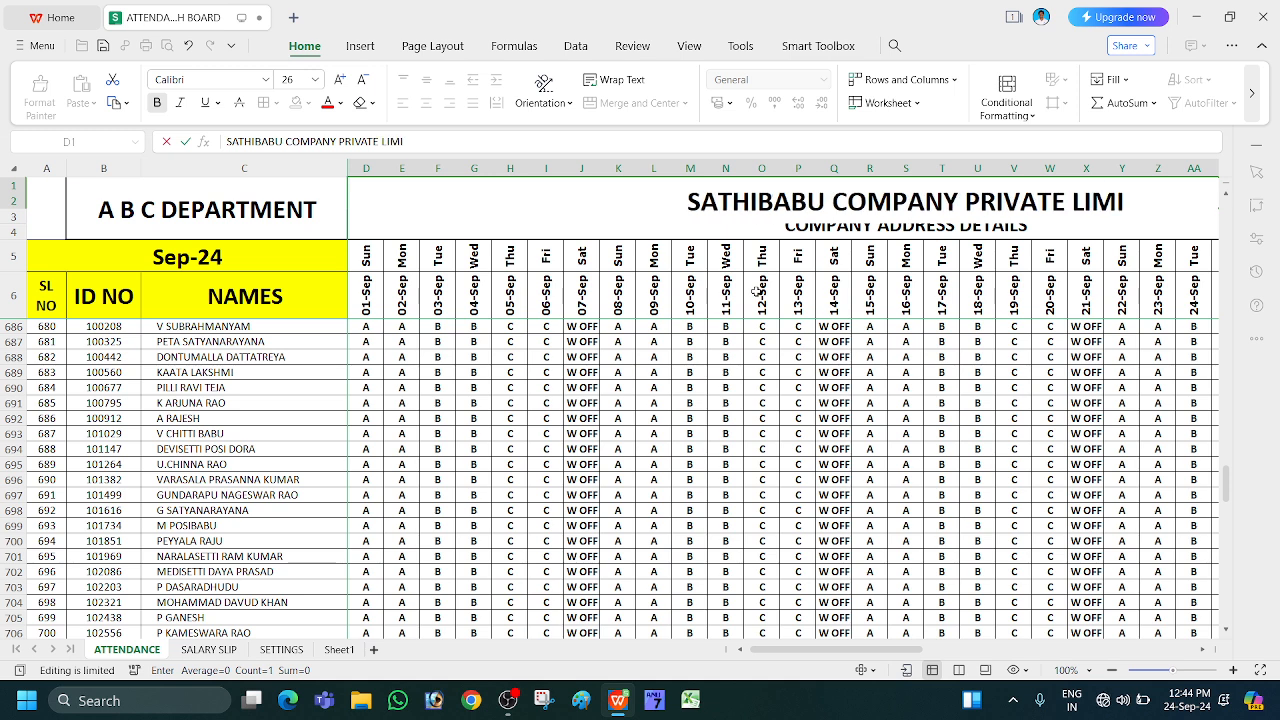
{"action": "type", "text": "TED"}
{"action": "left_click", "coordinate": [858, 268]}
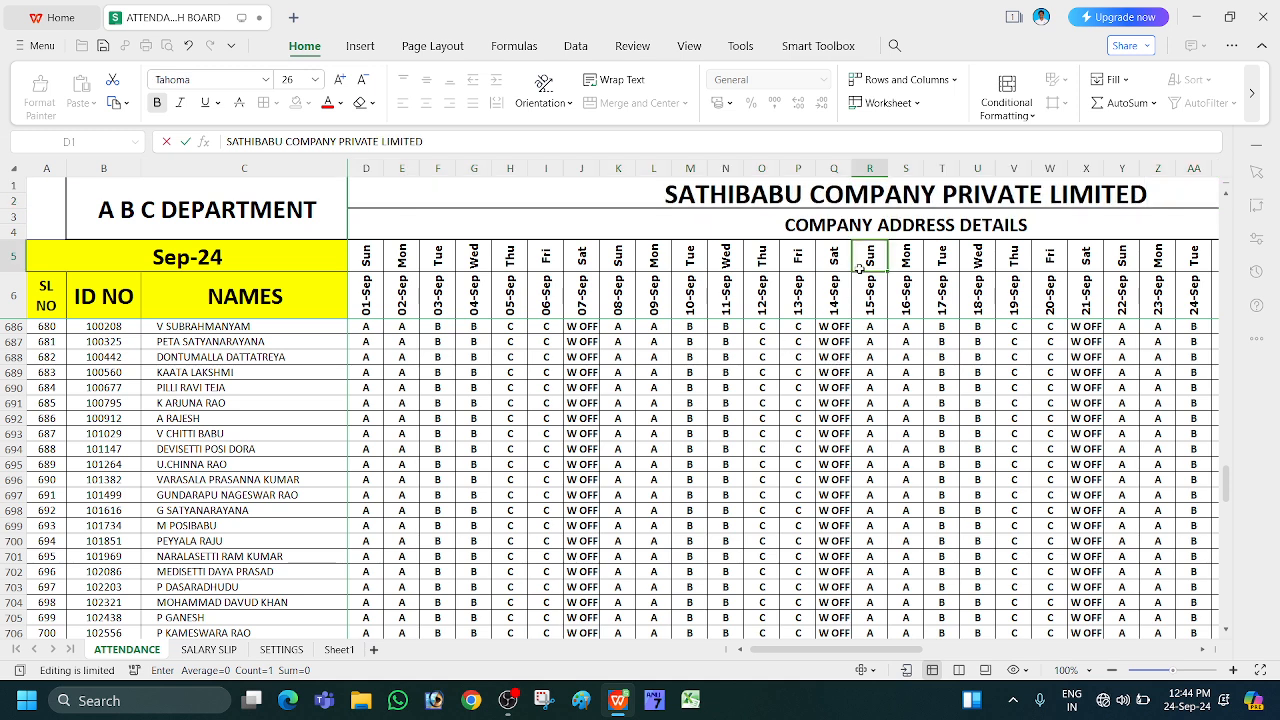
- Replace the company address heading with "RAJAHMUNDRY"
{"action": "left_click", "coordinate": [857, 224]}
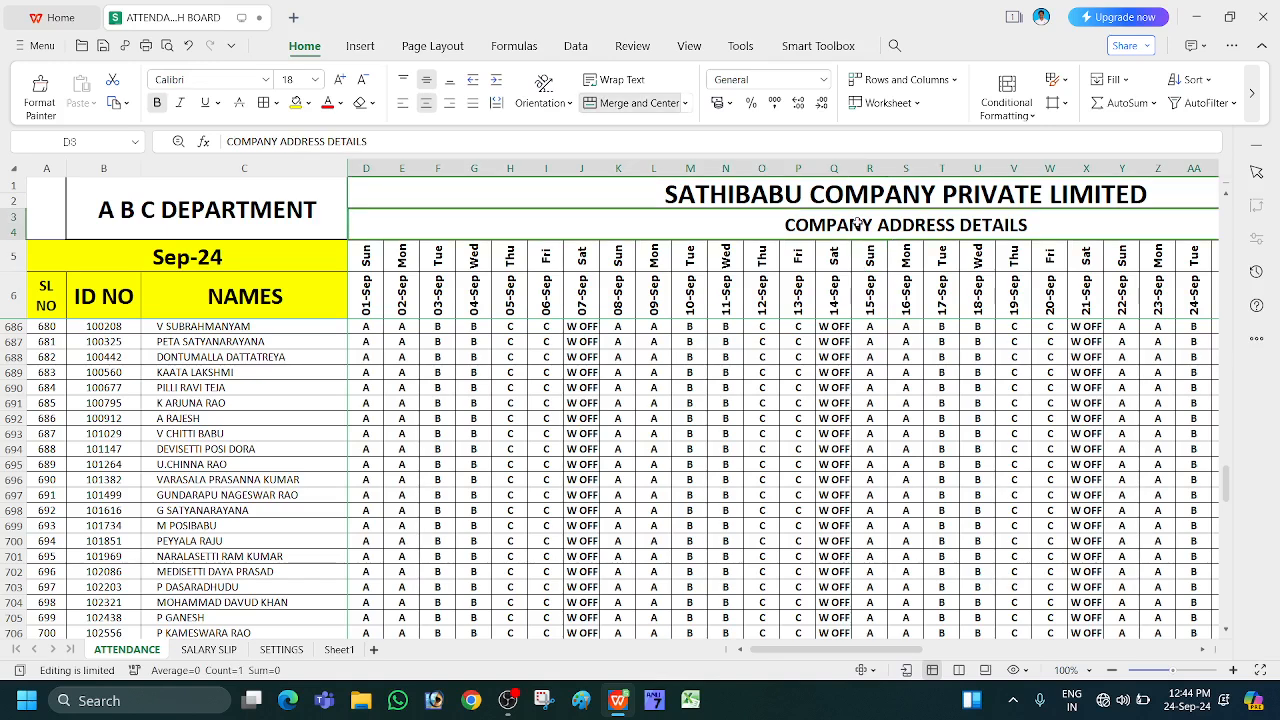
{"action": "key", "text": "BackSpace"}
{"action": "type", "text": "RAJA"}
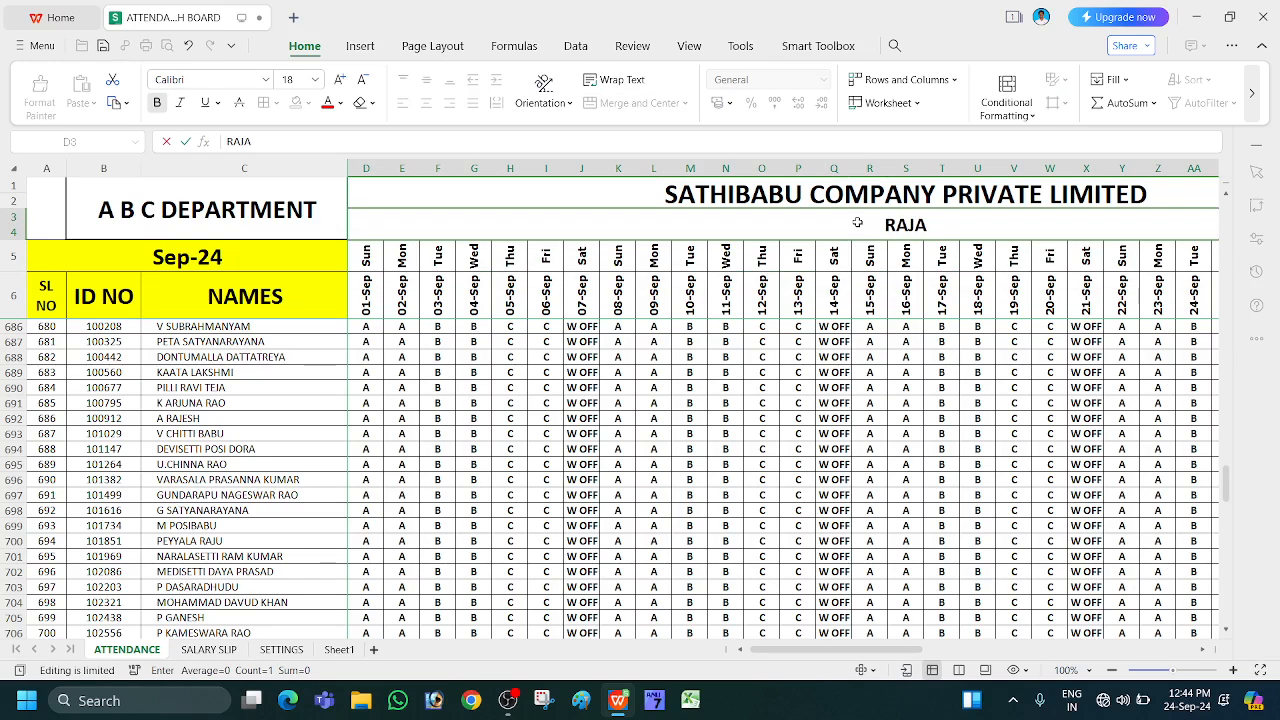
{"action": "type", "text": "HMUNDRY"}
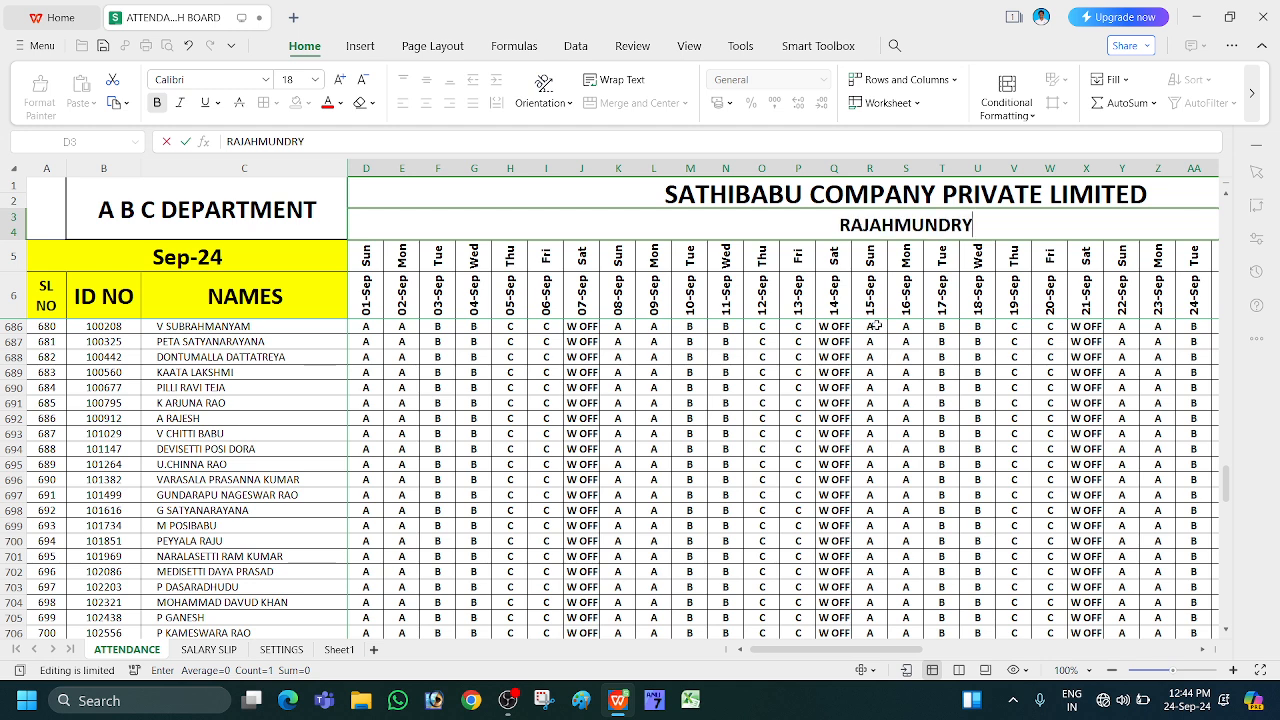
{"action": "left_click", "coordinate": [806, 375]}
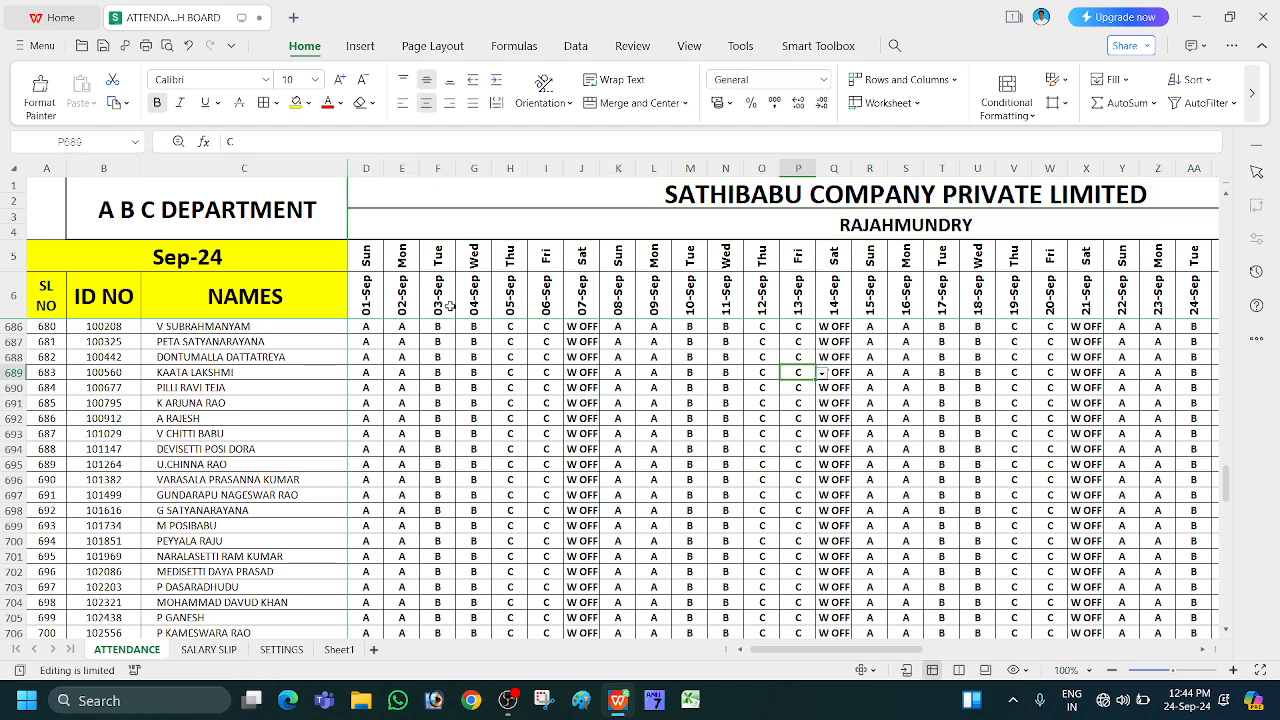
- Switch the attendance month to Jun-24 and inspect the first day and date headings
{"action": "left_click", "coordinate": [291, 258]}
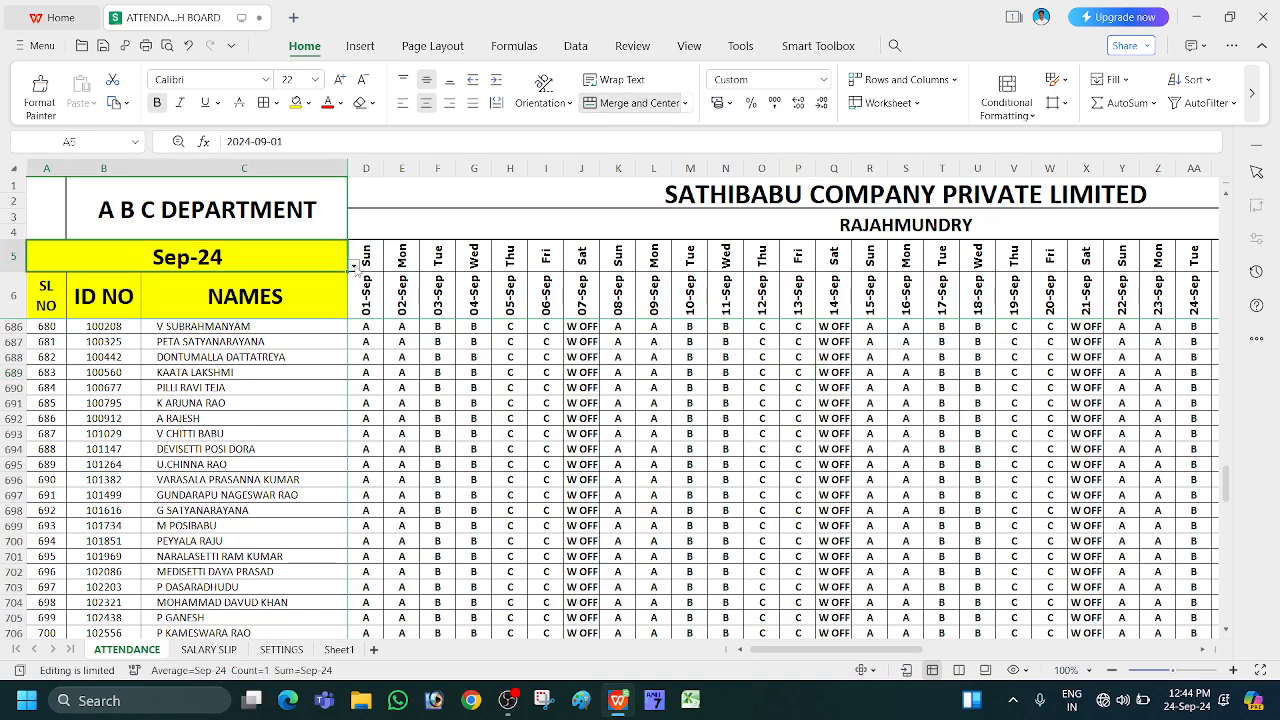
{"action": "left_click", "coordinate": [353, 267]}
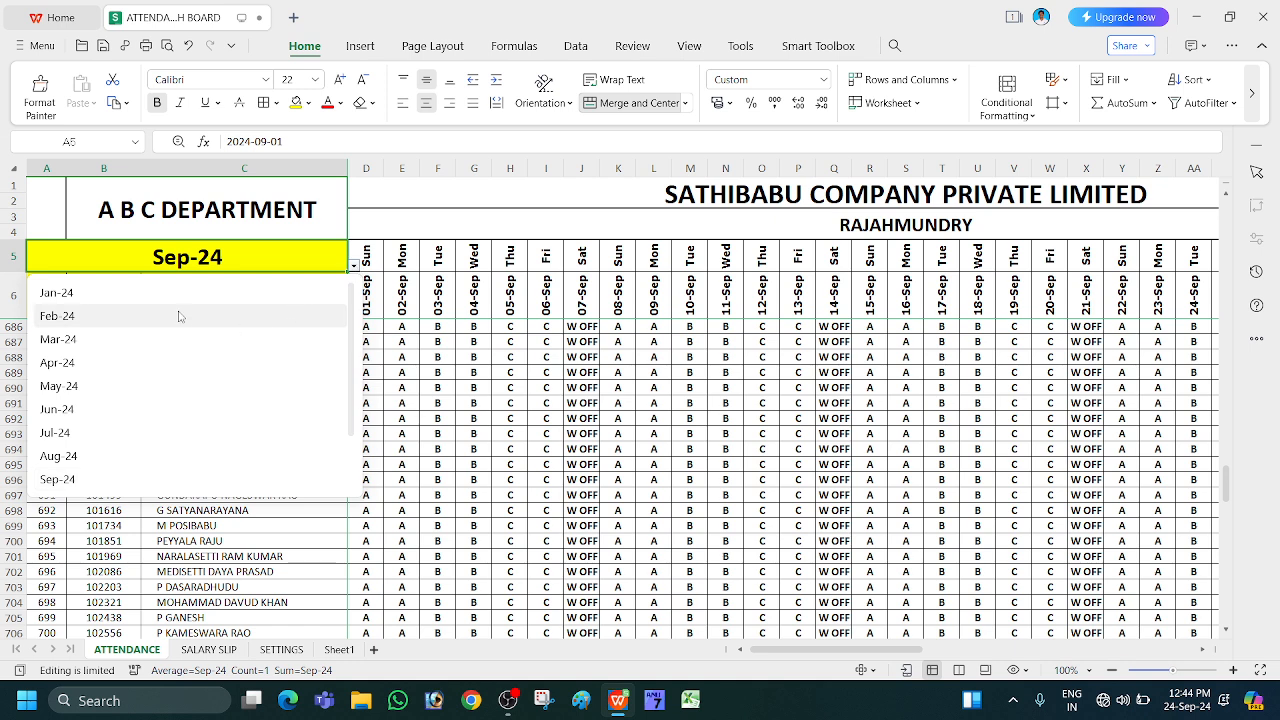
{"action": "left_click", "coordinate": [180, 407]}
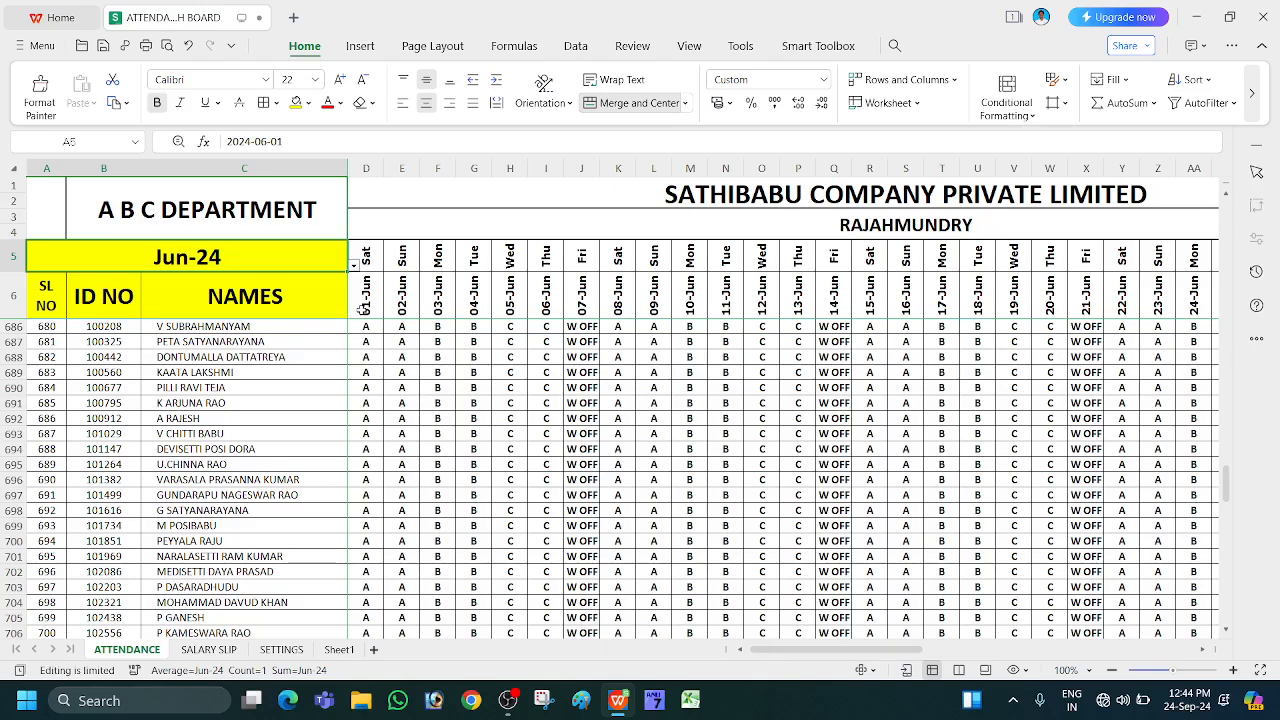
{"action": "left_click", "coordinate": [373, 256]}
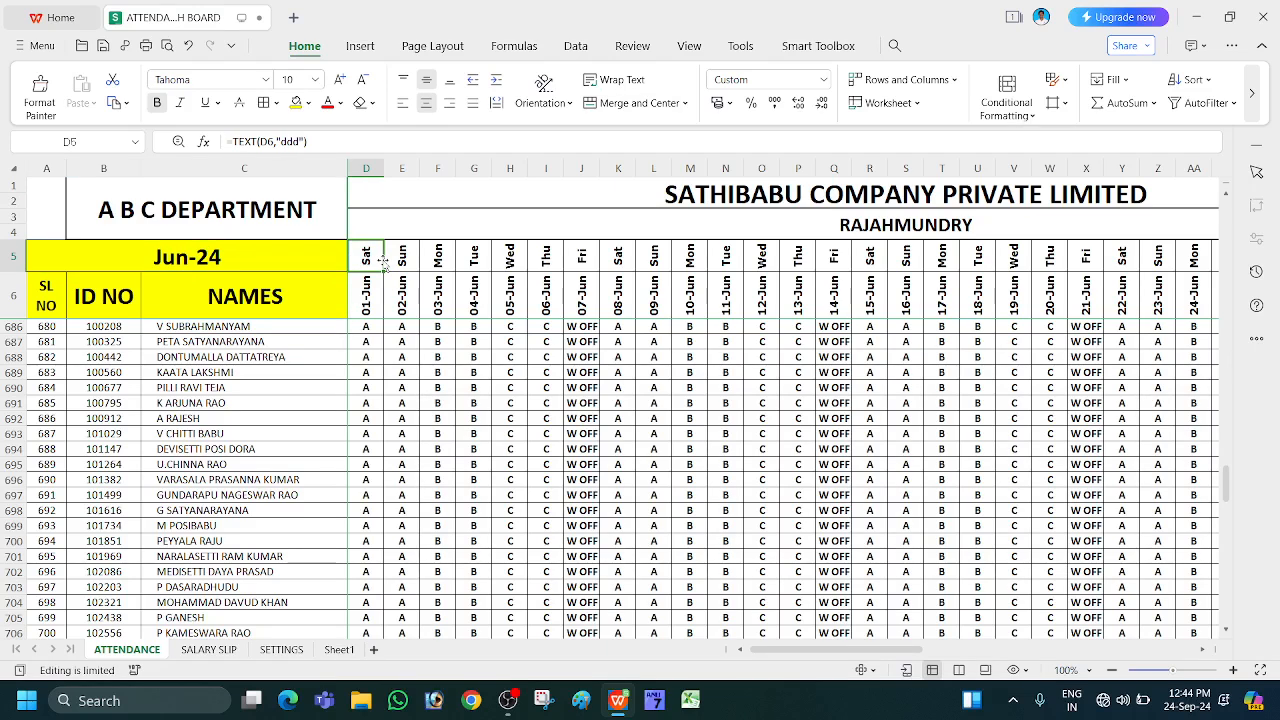
{"action": "left_click", "coordinate": [418, 296]}
- Set the attendance month to Sep-24 and check the weekday and date headings for the 1st, 15th and 24th
{"action": "left_click", "coordinate": [236, 251]}
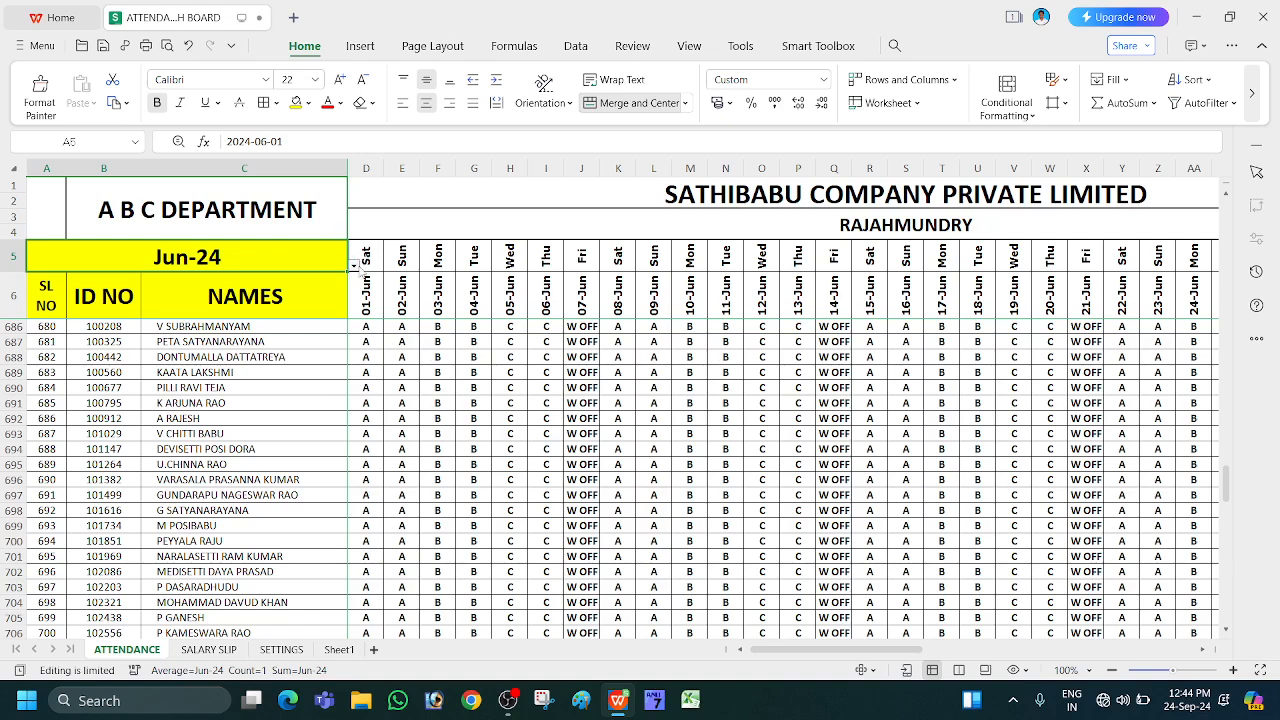
{"action": "left_click", "coordinate": [353, 265]}
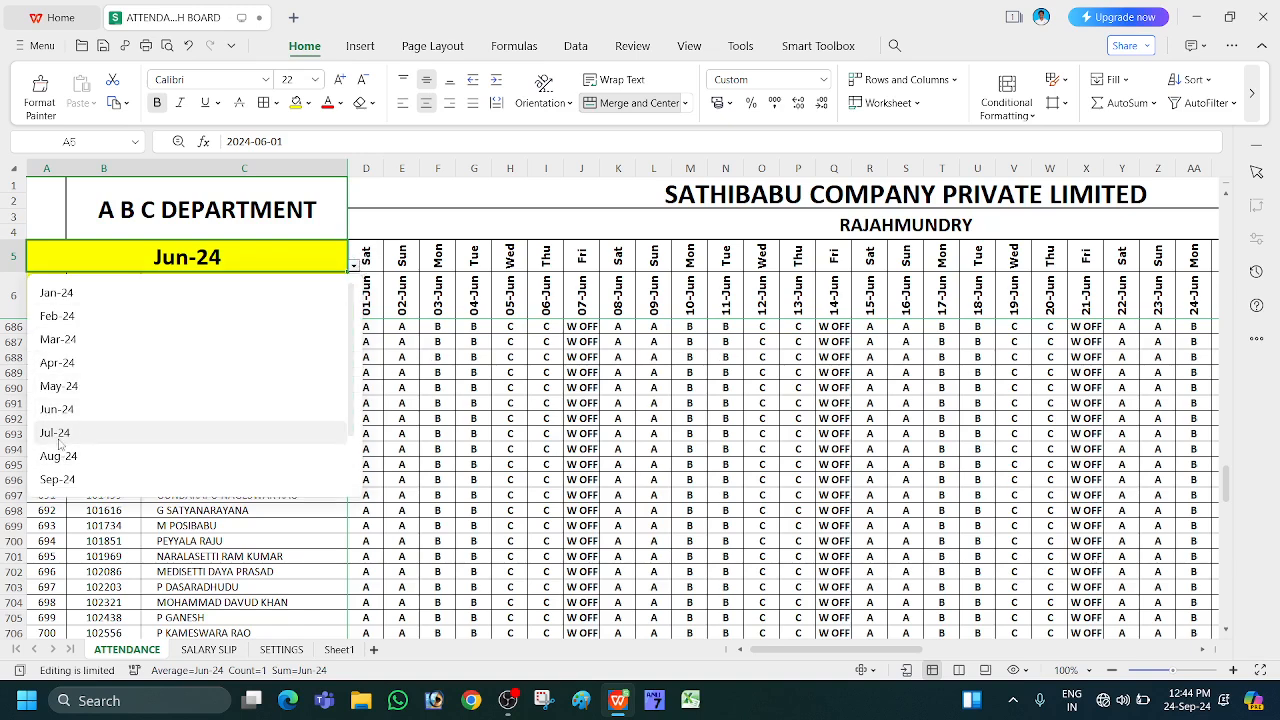
{"action": "left_click", "coordinate": [58, 479]}
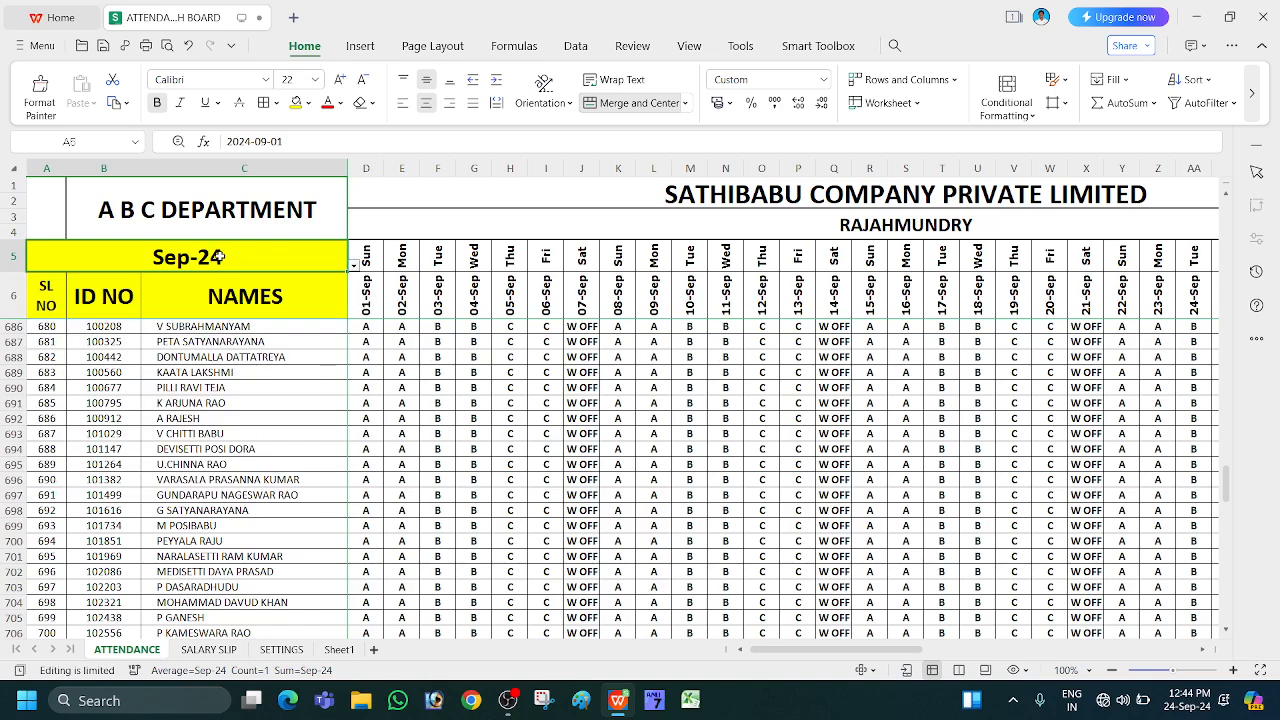
{"action": "left_click", "coordinate": [366, 305]}
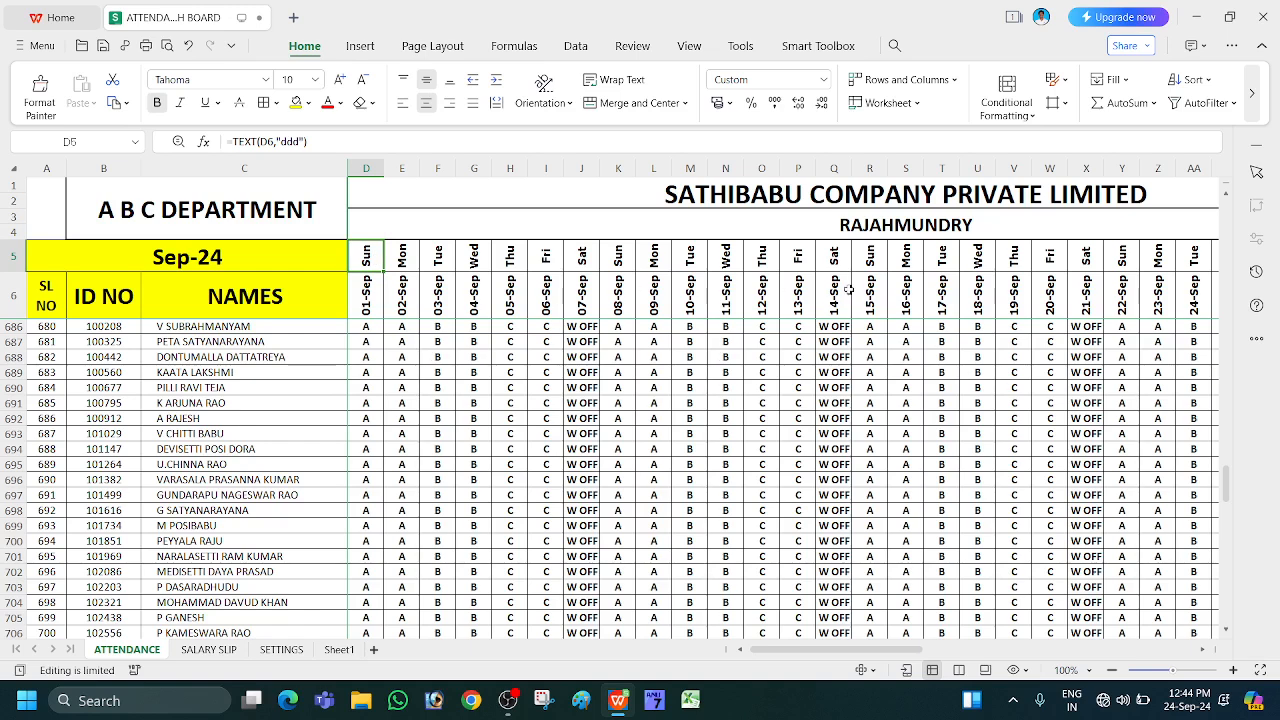
{"action": "left_click", "coordinate": [880, 305]}
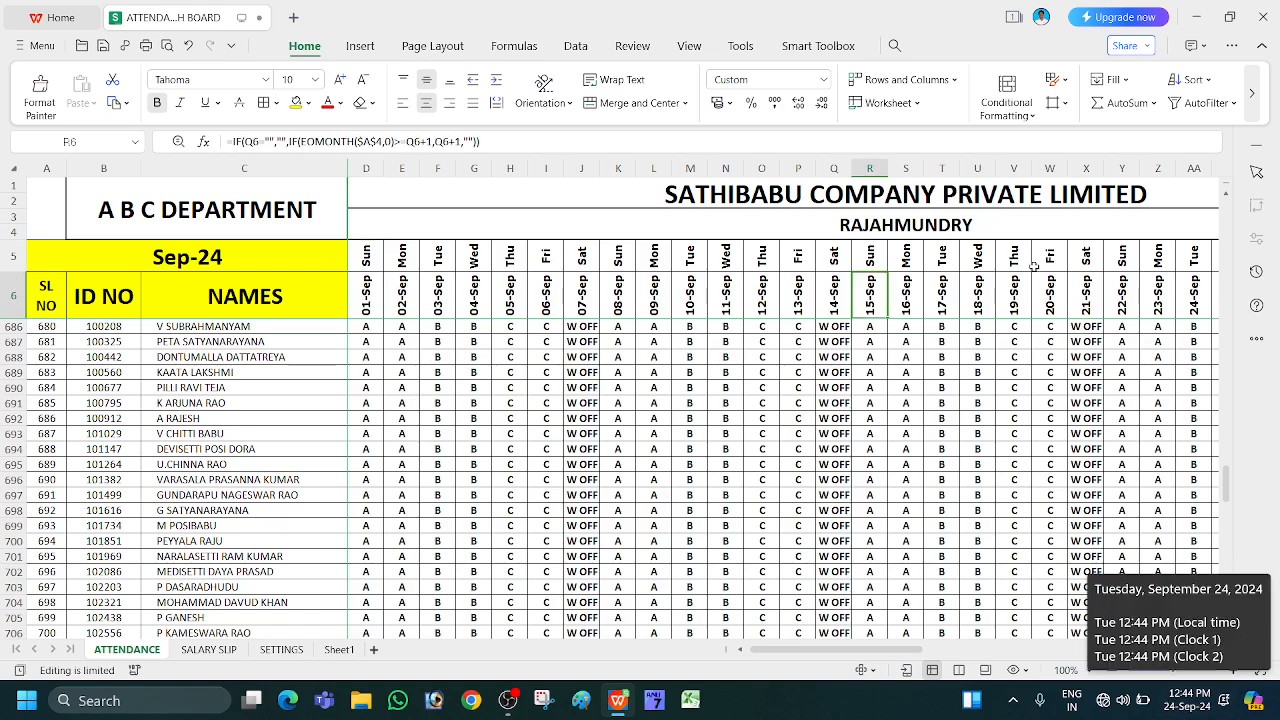
{"action": "left_click", "coordinate": [1197, 302]}
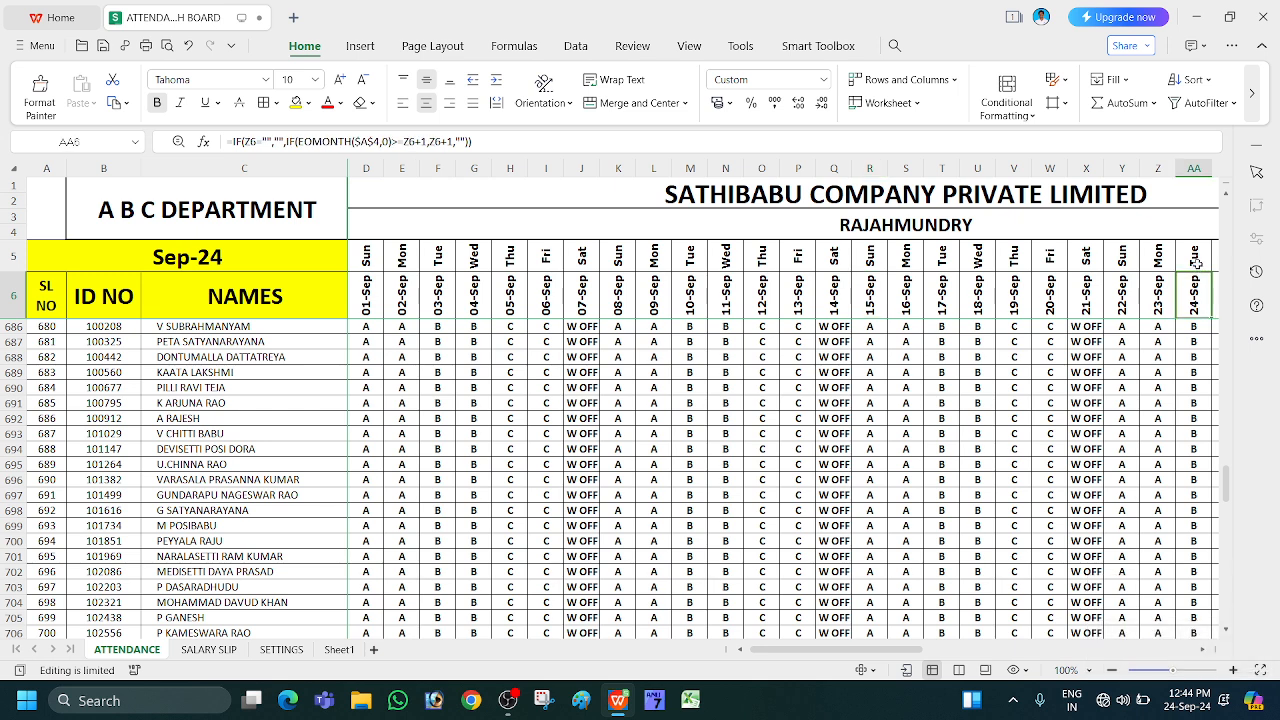
{"action": "left_click", "coordinate": [1197, 262]}
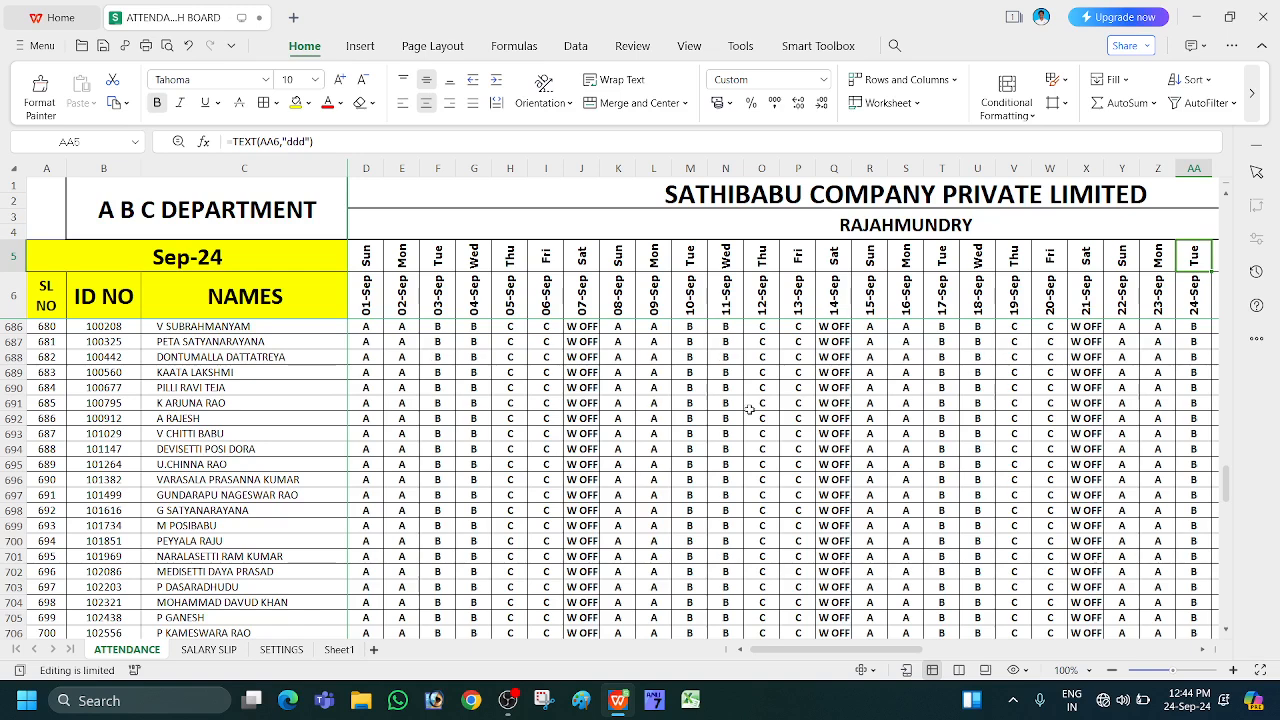
- Switch the attendance month to Oct-24 and inspect the date headings above the attendance grid
{"action": "left_click", "coordinate": [295, 258]}
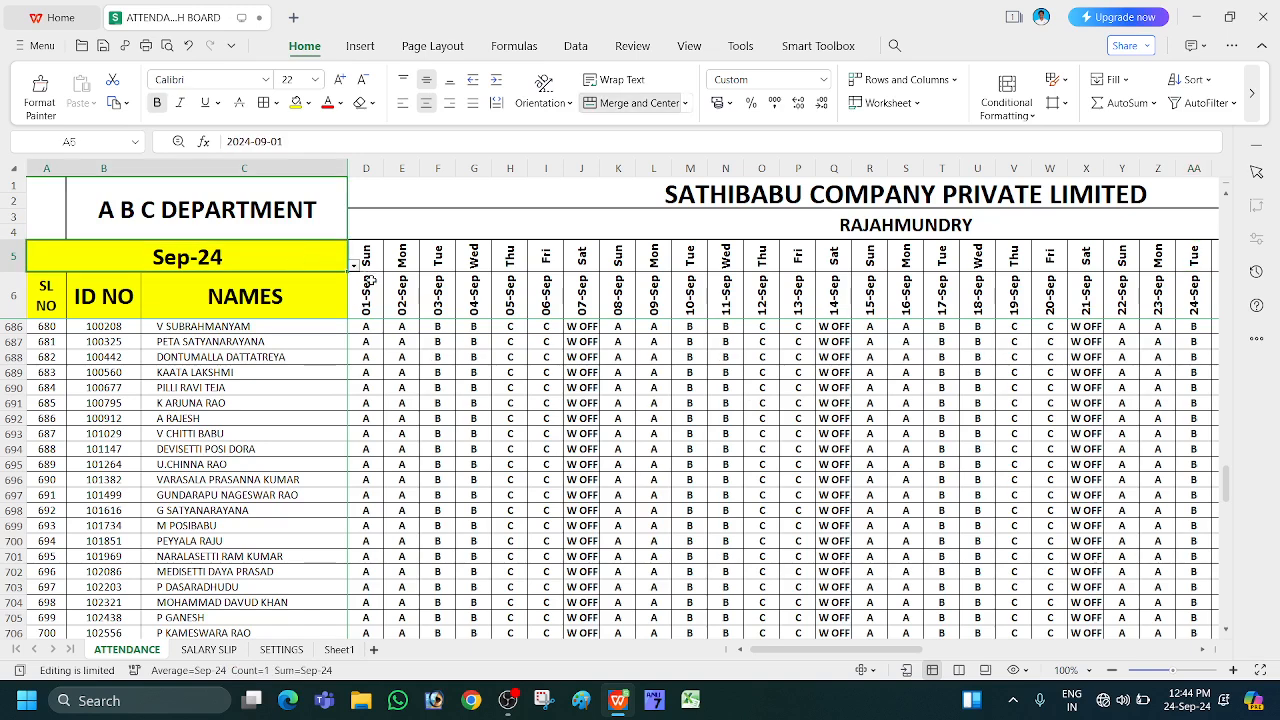
{"action": "left_click", "coordinate": [353, 265]}
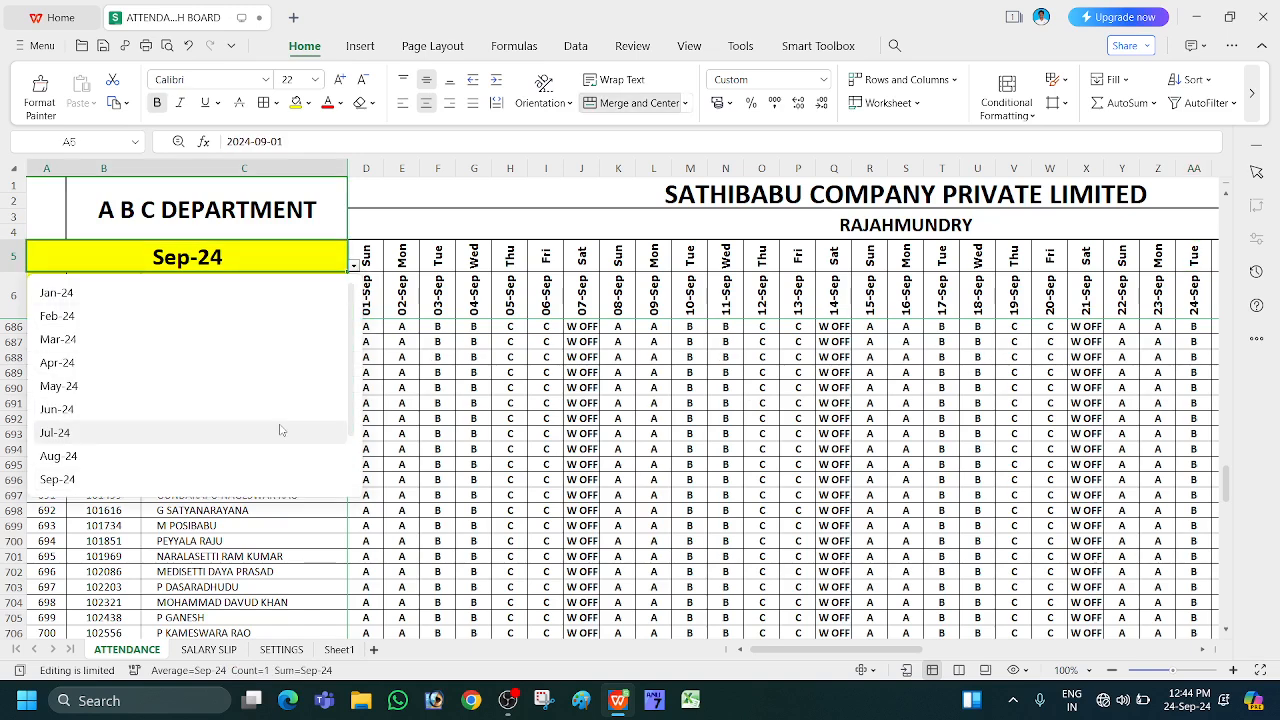
{"action": "scroll", "coordinate": [192, 430], "scroll_direction": "down", "scroll_amount": 1}
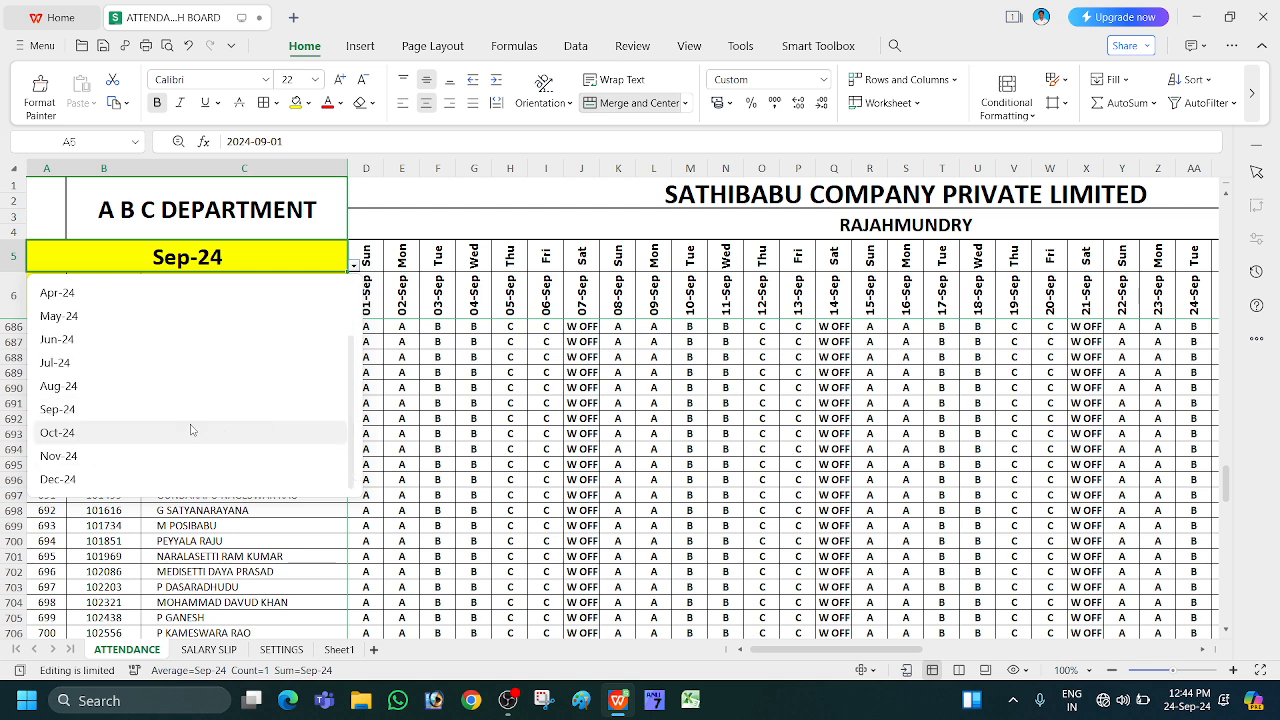
{"action": "left_click", "coordinate": [60, 433]}
{"action": "left_click", "coordinate": [466, 296]}
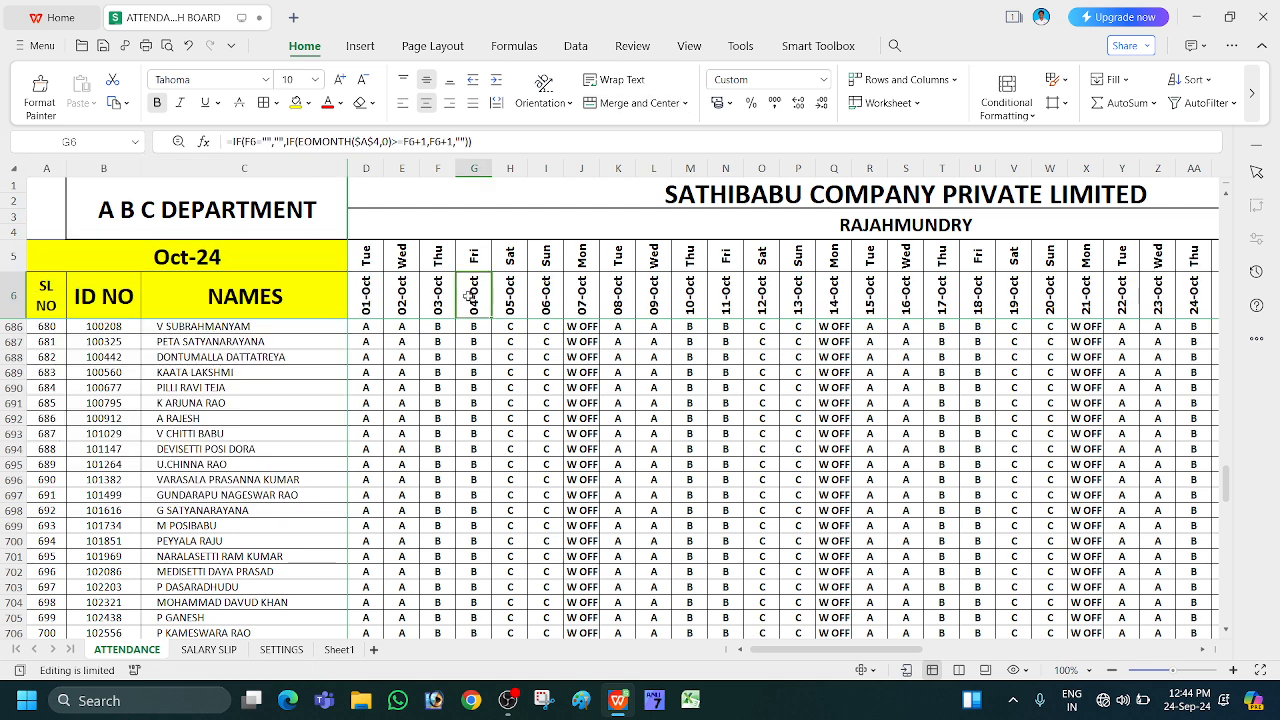
{"action": "left_click", "coordinate": [522, 370]}
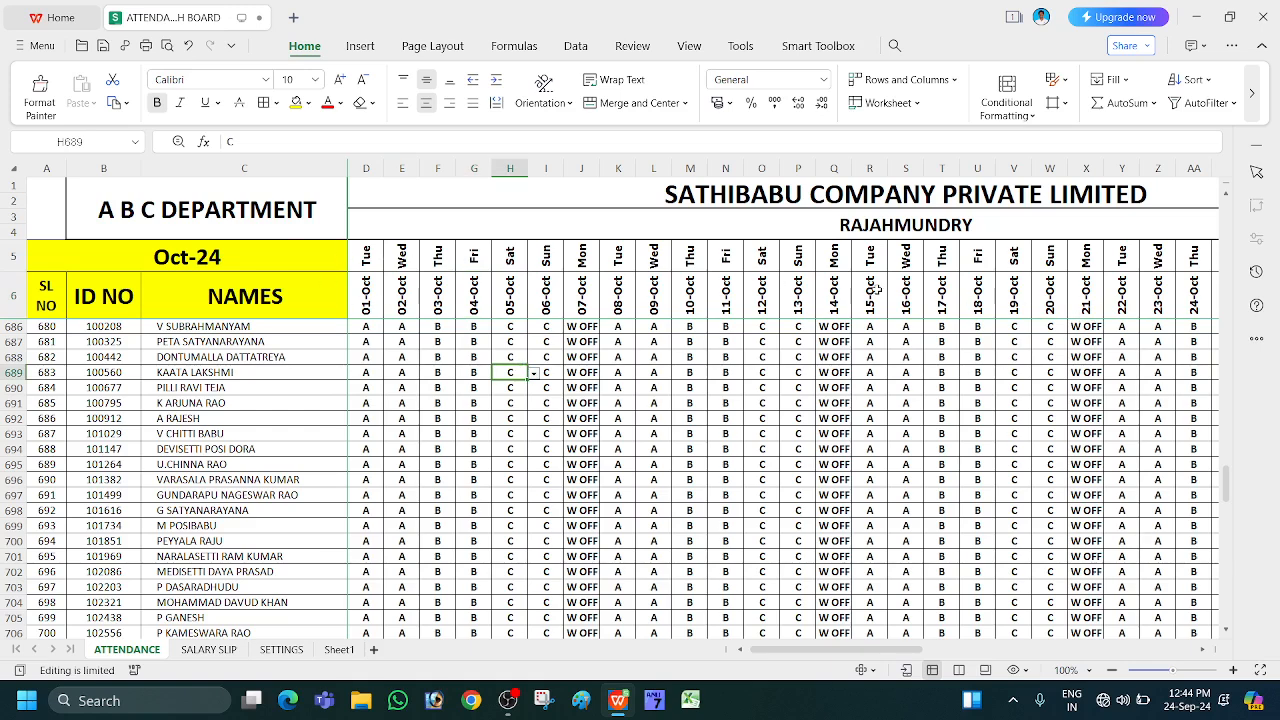
- Return the attendance month to Sep-24
{"action": "left_click", "coordinate": [264, 257]}
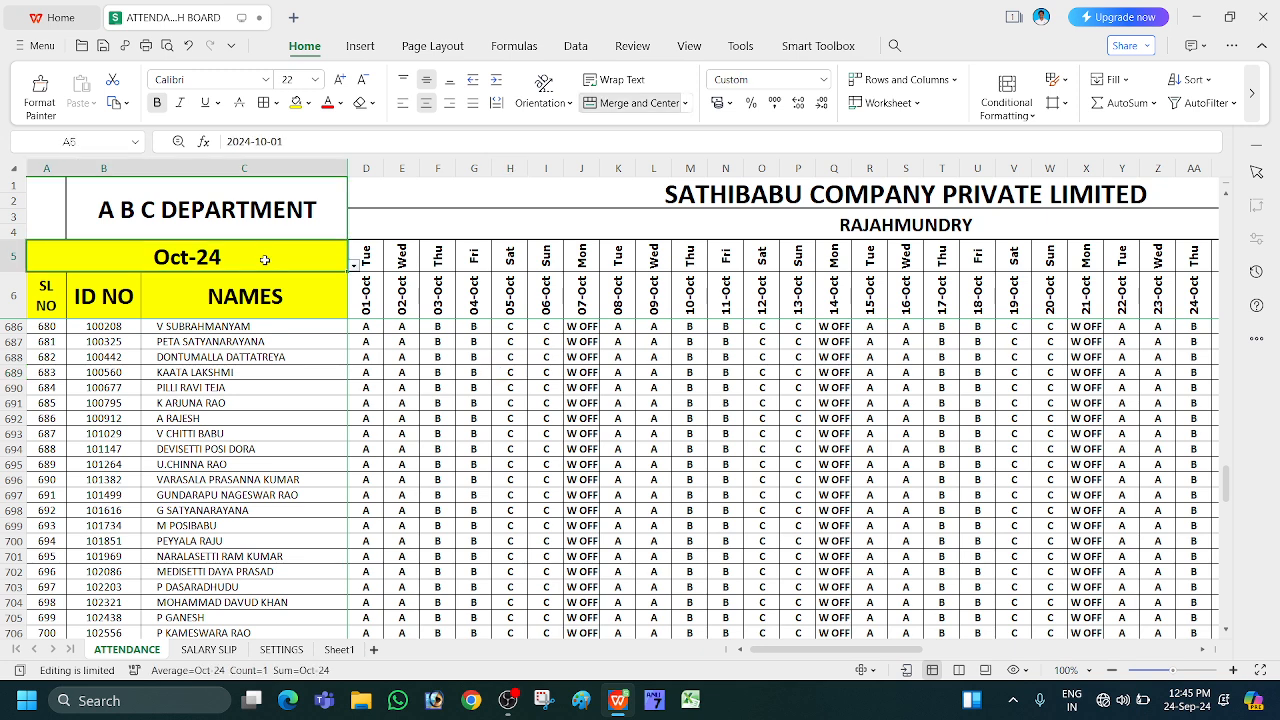
{"action": "left_click", "coordinate": [354, 265]}
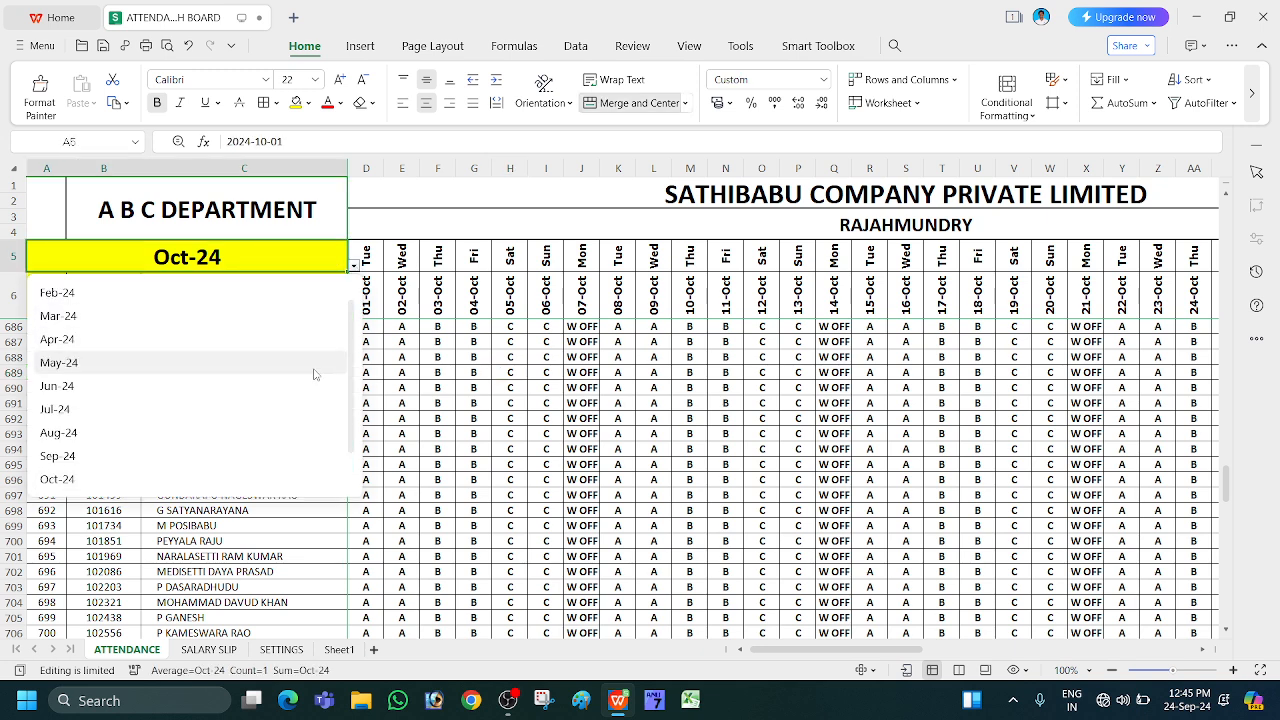
{"action": "left_click", "coordinate": [347, 485]}
{"action": "left_click", "coordinate": [353, 266]}
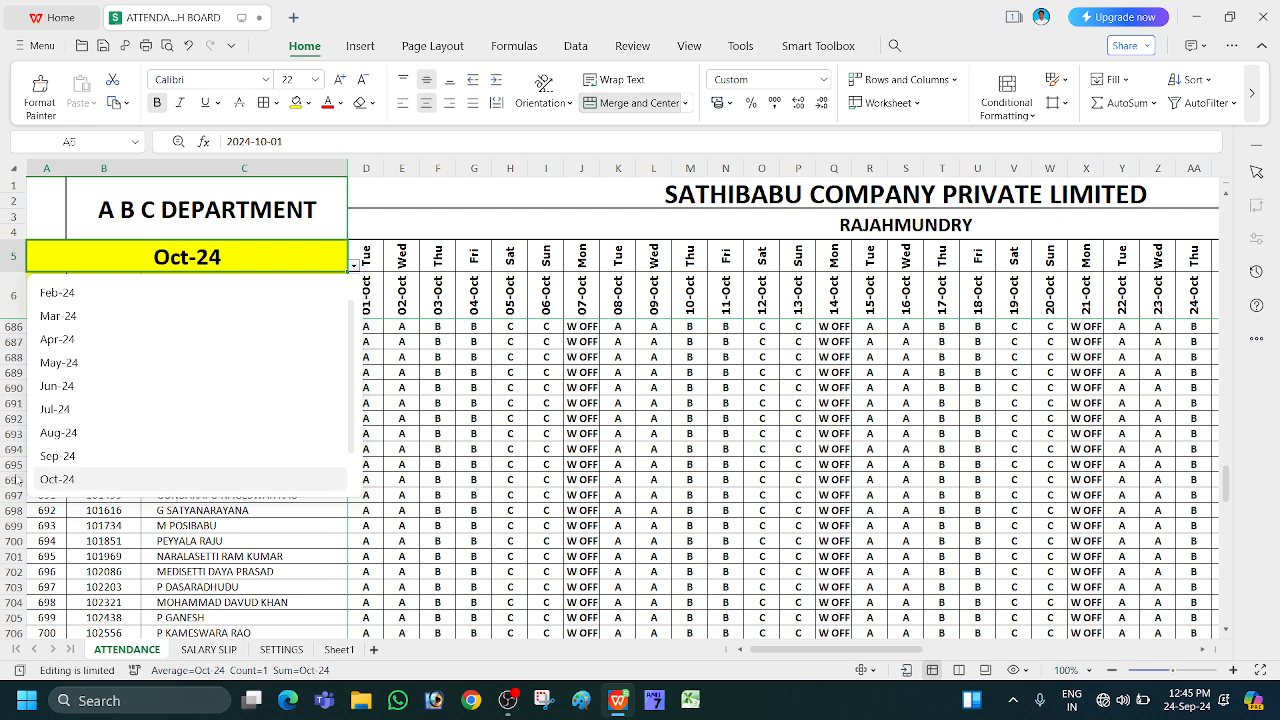
{"action": "left_click", "coordinate": [55, 456]}
- Review the attendance entries along row 688 through the end of the month and past the TOTAL WORKING DAYS column
{"action": "left_click", "coordinate": [610, 362]}
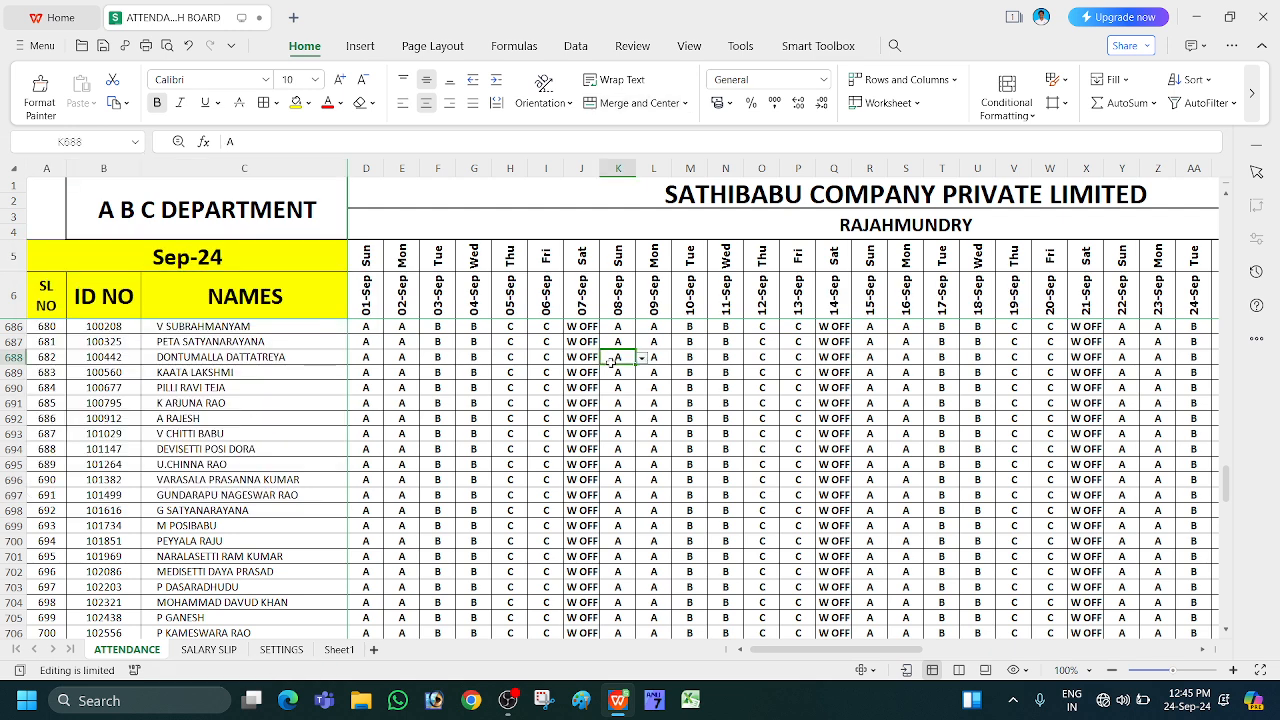
{"action": "key", "text": "Right"}
{"action": "key", "text": "Right"}
{"action": "key", "text": "Right"}
{"action": "key", "text": "Right"}
{"action": "key", "text": "Right"}
{"action": "key", "text": "Right"}
{"action": "key", "text": "Right"}
{"action": "key", "text": "Right"}
{"action": "key", "text": "Right"}
{"action": "key", "text": "Right"}
{"action": "key", "text": "Right"}
{"action": "key", "text": "Right"}
{"action": "key", "text": "Right"}
{"action": "key", "text": "Right"}
{"action": "key", "text": "Right"}
{"action": "key", "text": "Right"}
{"action": "key", "text": "Right"}
{"action": "key", "text": "Right"}
{"action": "key", "text": "Right"}
{"action": "key", "text": "Right"}
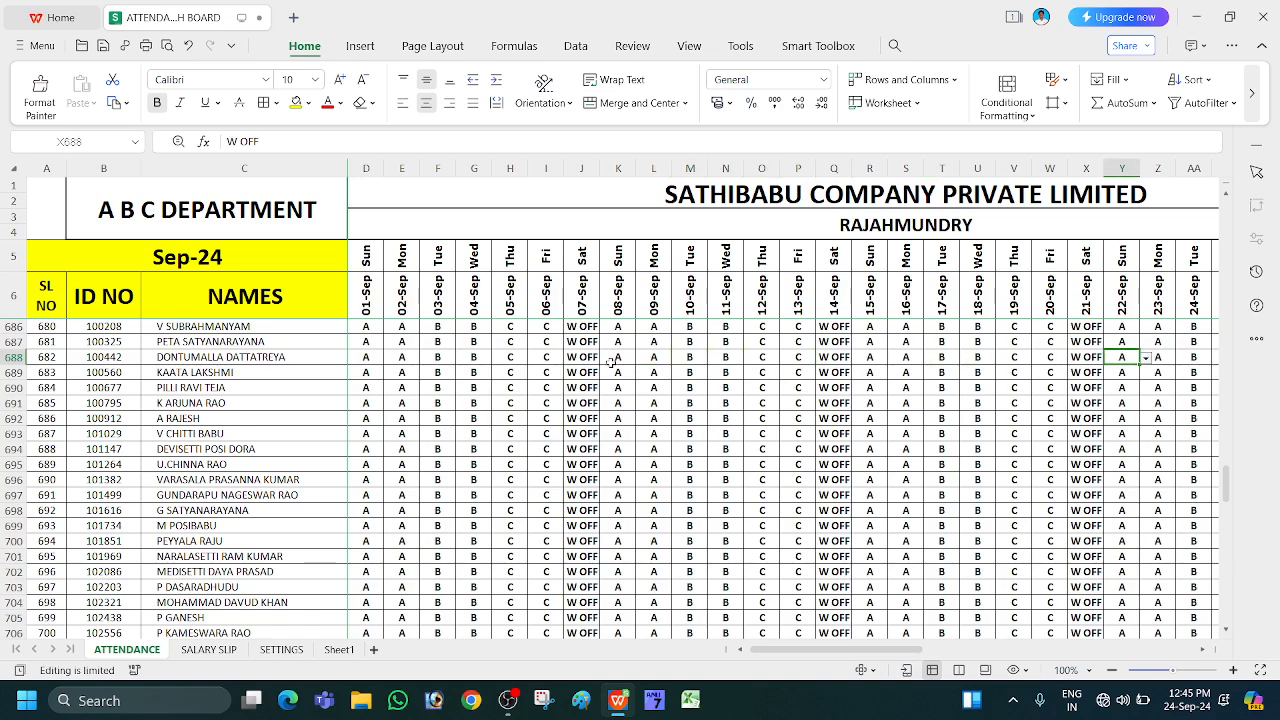
{"action": "key", "text": "Right"}
{"action": "key", "text": "Right"}
{"action": "key", "text": "Right"}
{"action": "key", "text": "Right"}
{"action": "key", "text": "Right"}
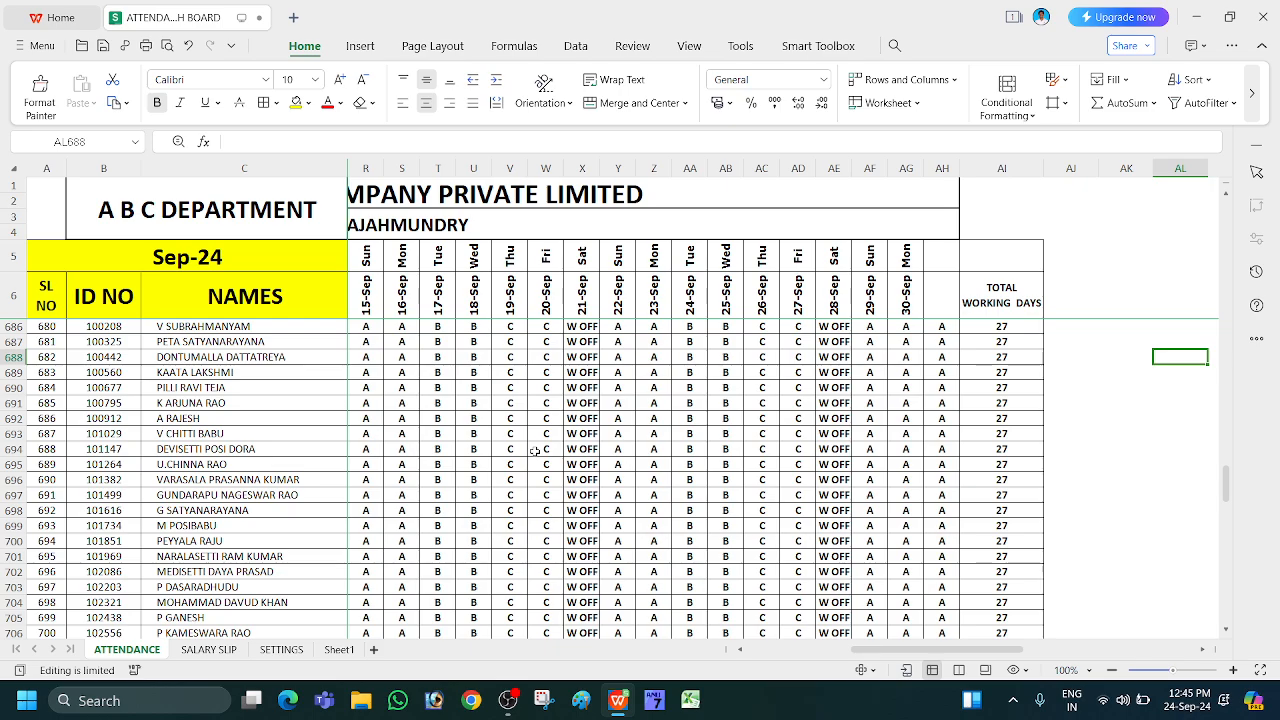
- Go back to the first employee and inspect the TOTAL WORKING DAYS cells for serial numbers 1 and 3
{"action": "scroll", "coordinate": [535, 452], "scroll_direction": "up", "scroll_amount": 20}
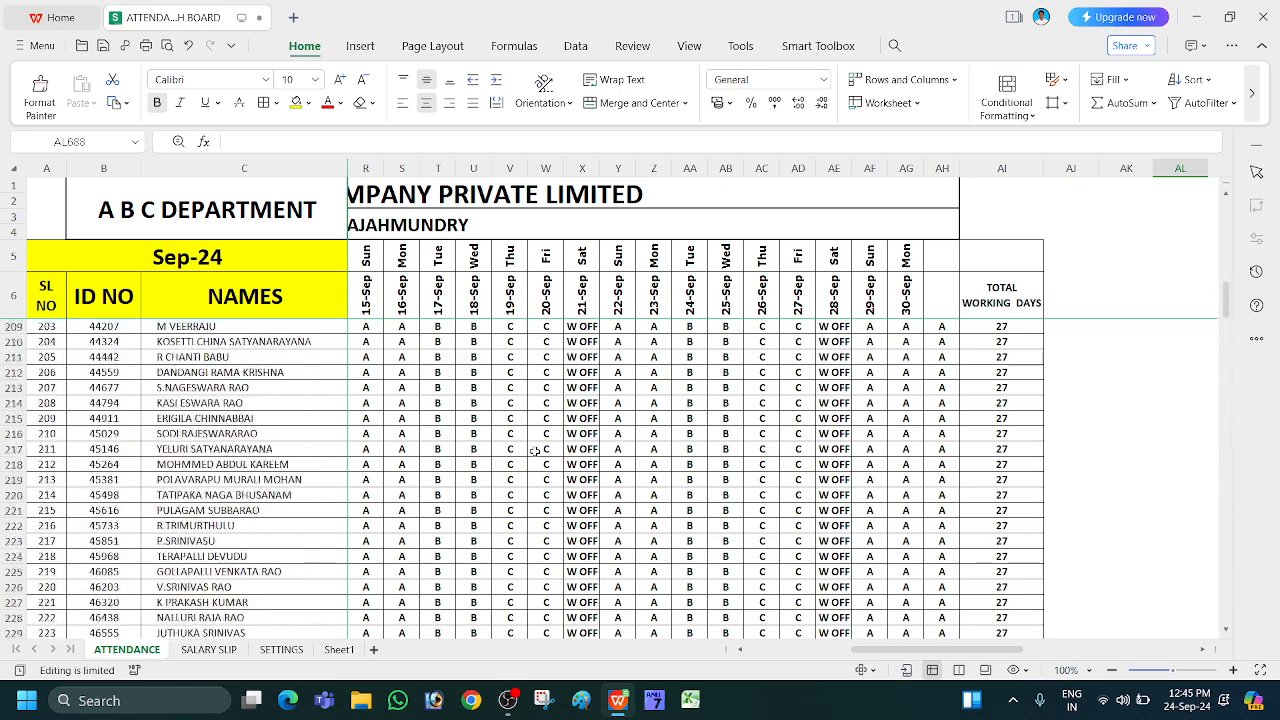
{"action": "scroll", "coordinate": [535, 452], "scroll_direction": "up", "scroll_amount": 20}
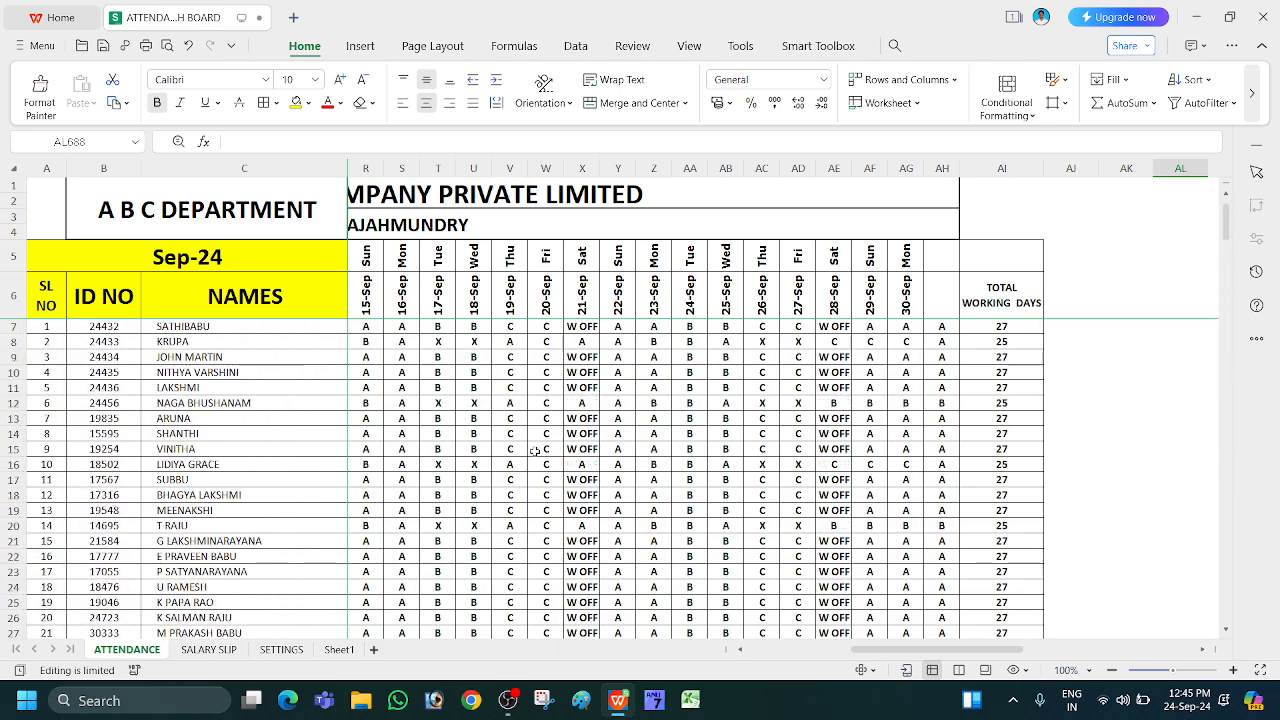
{"action": "left_click", "coordinate": [287, 327]}
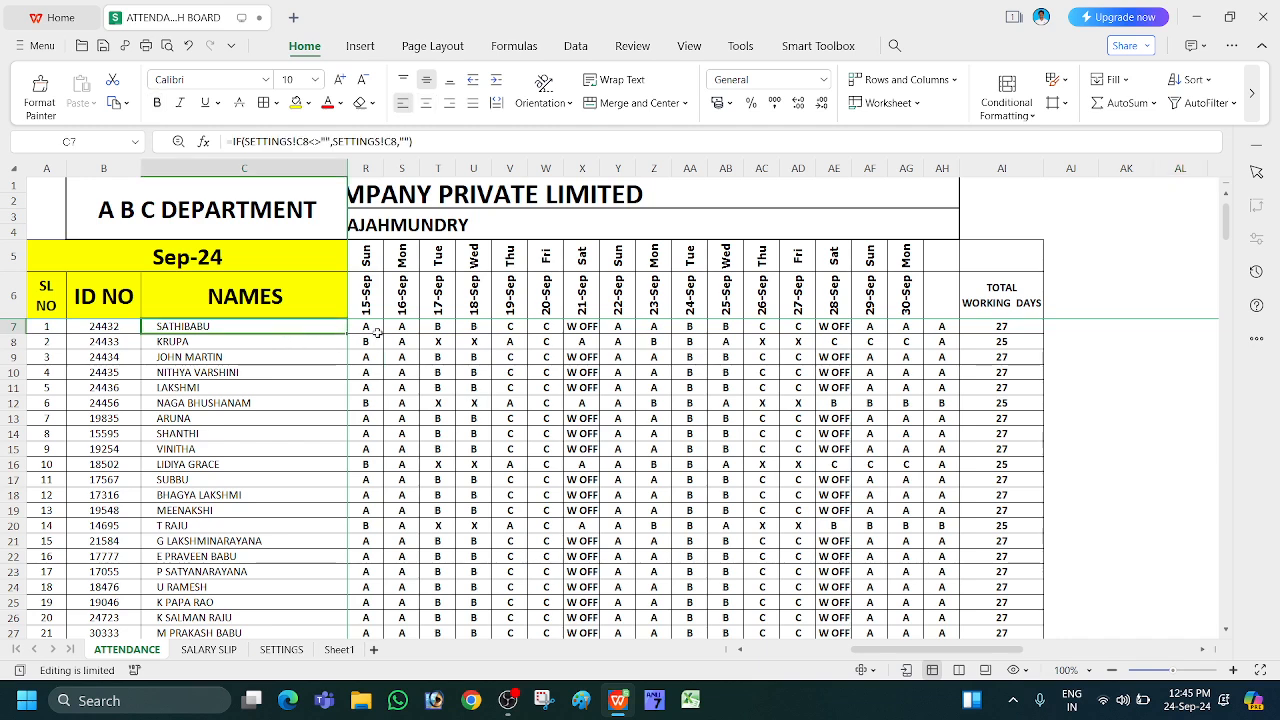
{"action": "left_click", "coordinate": [1010, 326]}
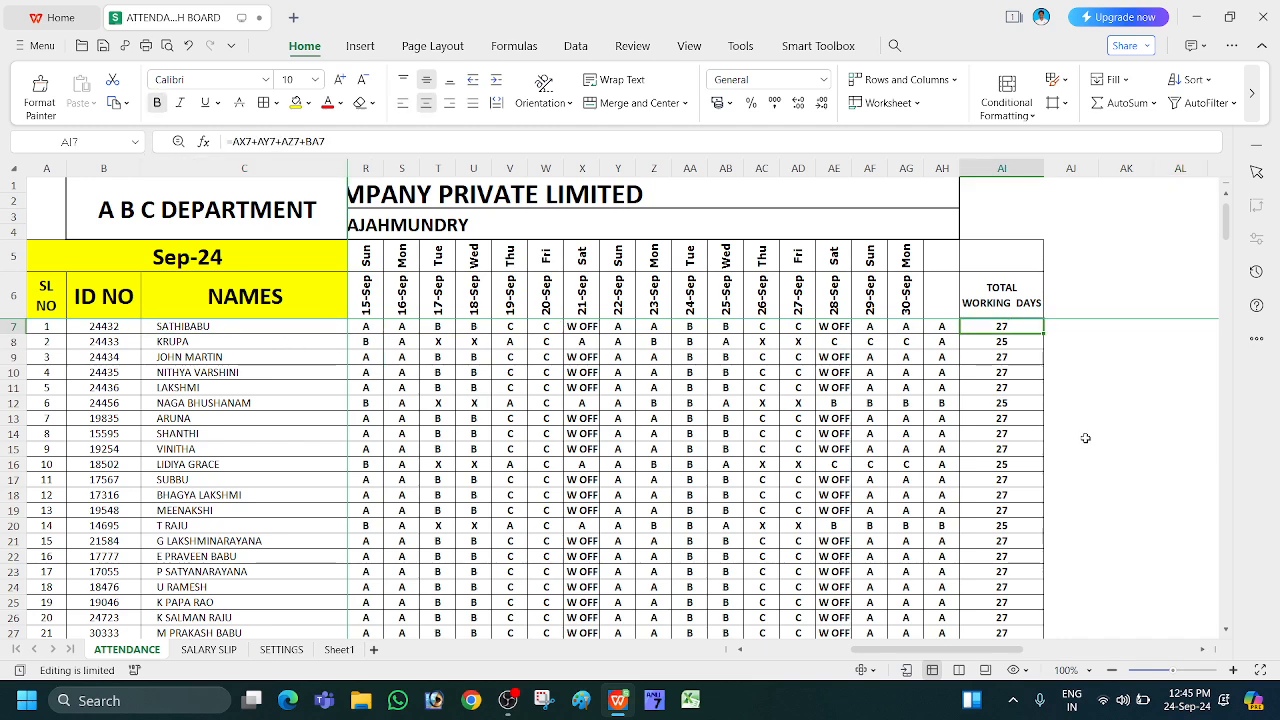
{"action": "left_click", "coordinate": [993, 358]}
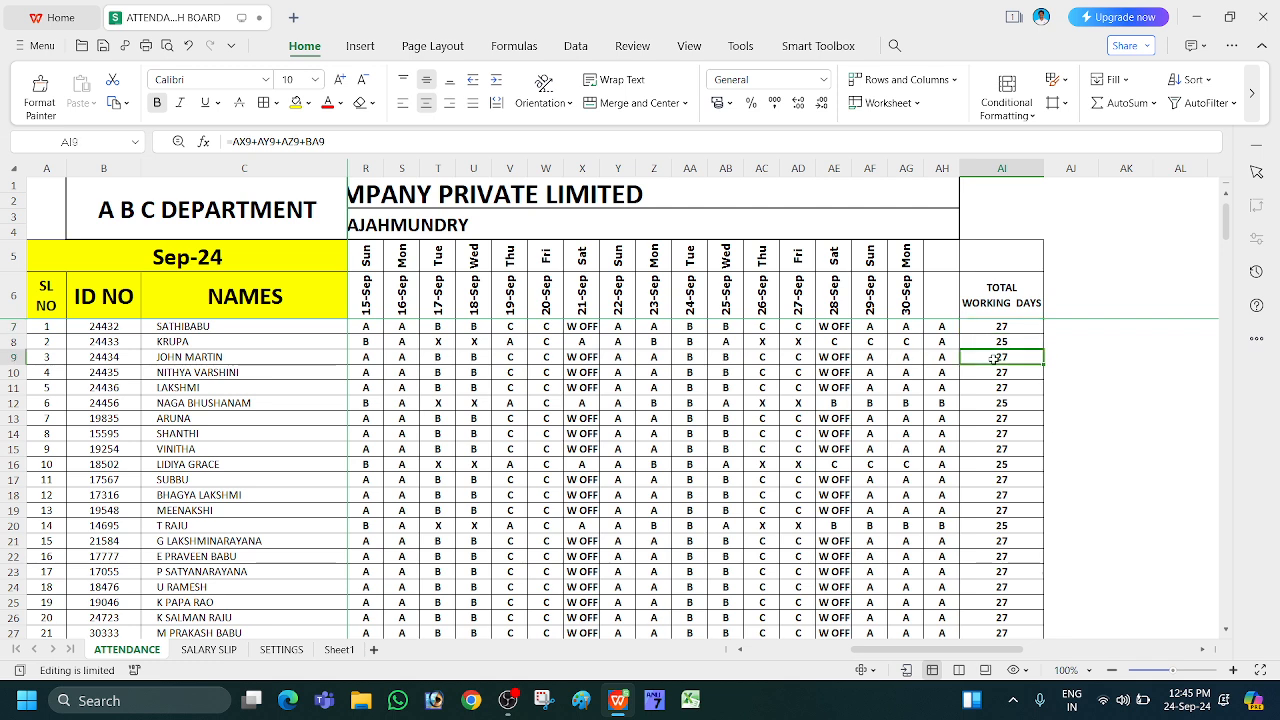
- View the SALARY SLIP sheet and examine the employee records on the SETTINGS sheet, including the first T NO entry
{"action": "left_click", "coordinate": [209, 650]}
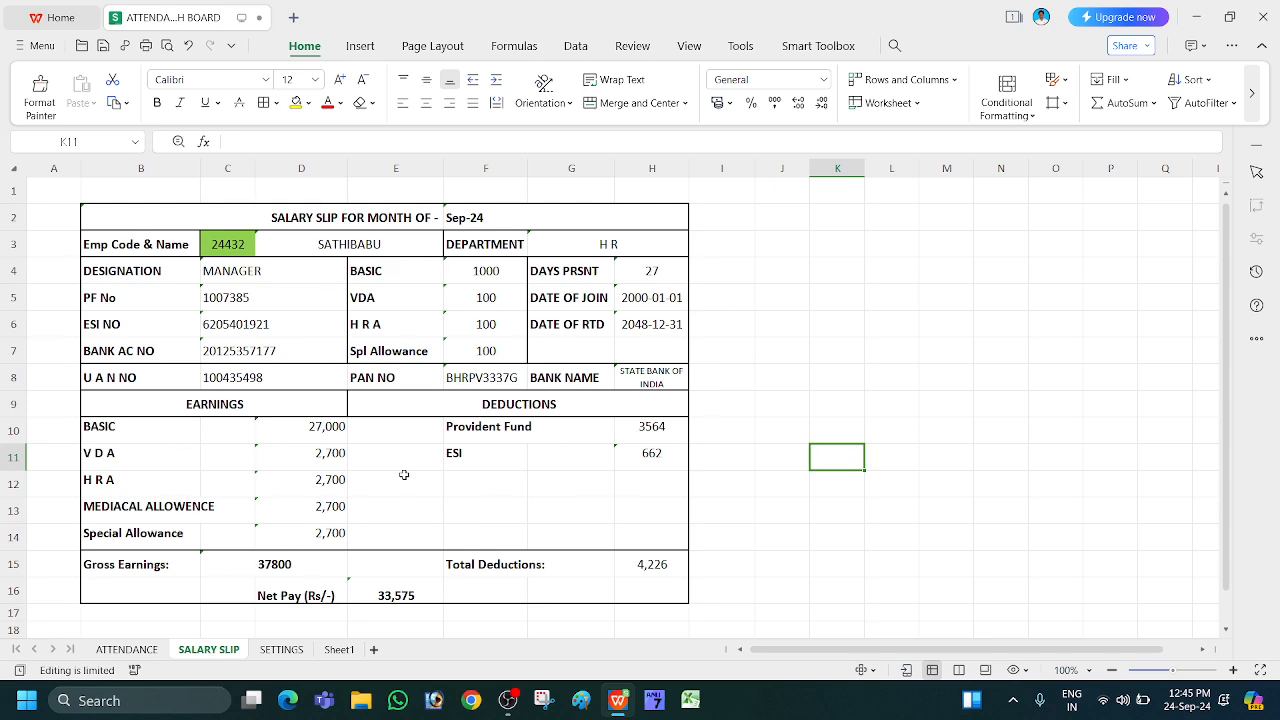
{"action": "left_click", "coordinate": [282, 650]}
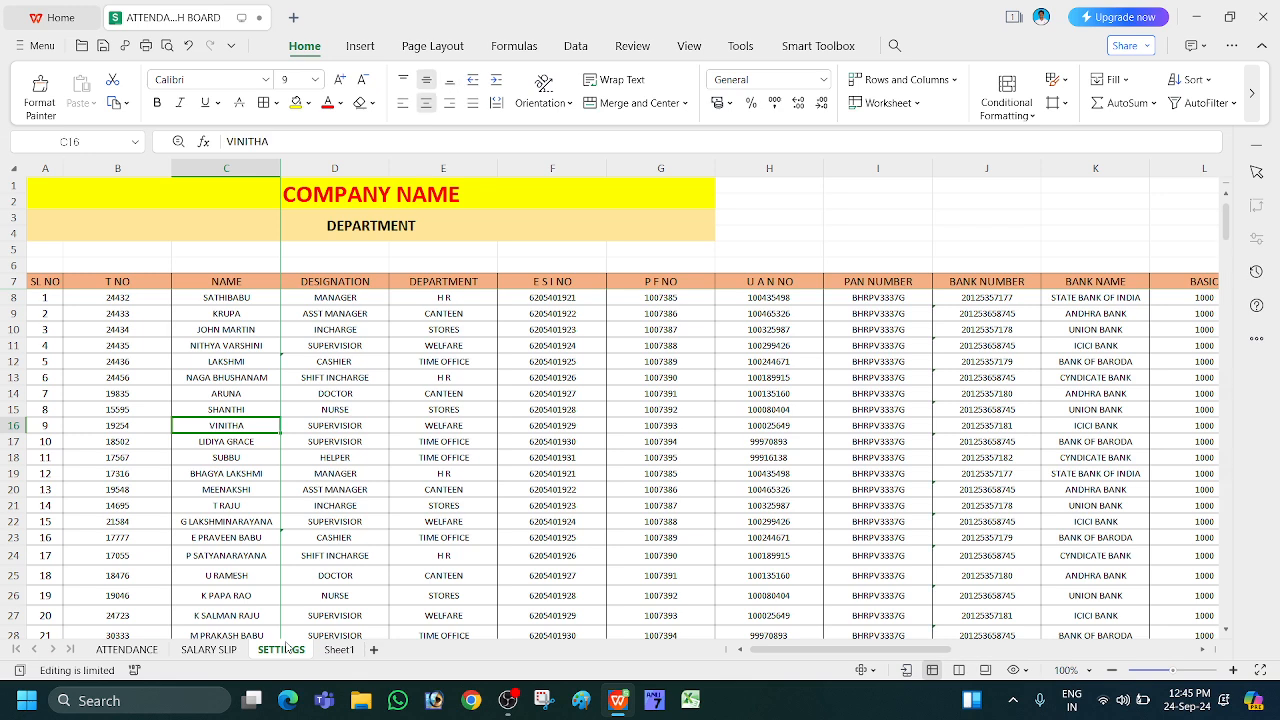
{"action": "left_click", "coordinate": [340, 485]}
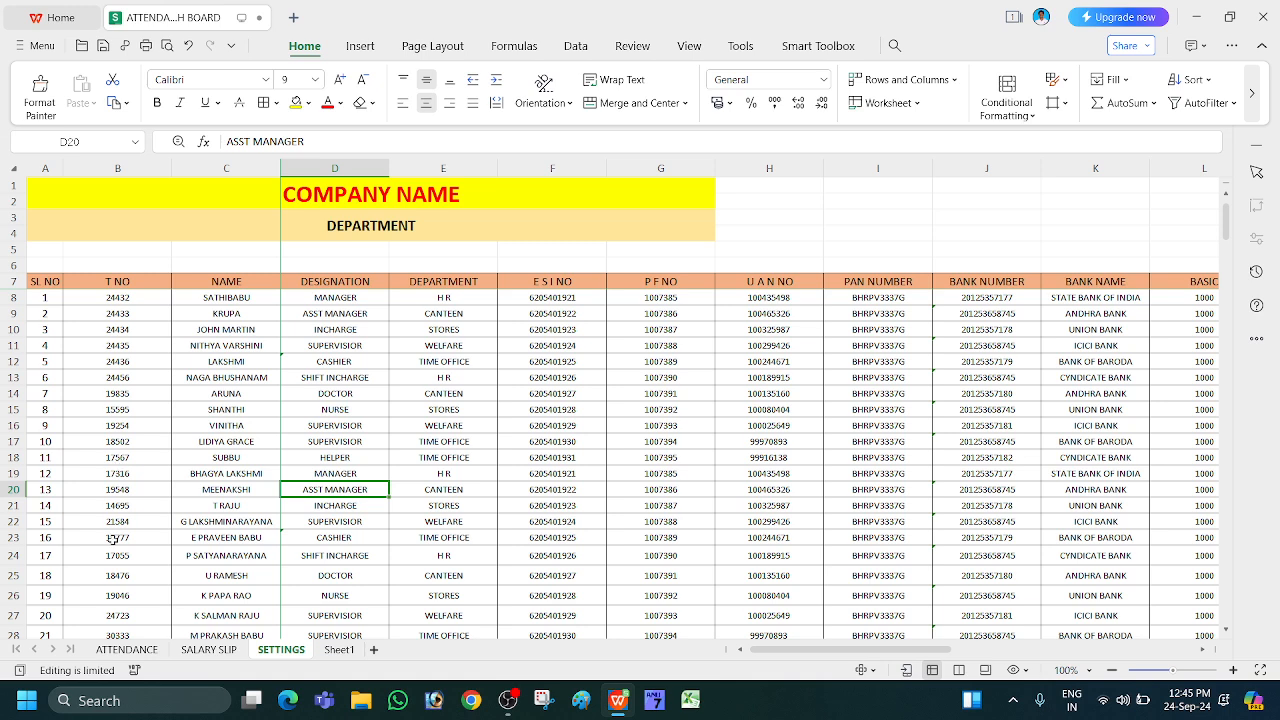
{"action": "left_click", "coordinate": [134, 301]}
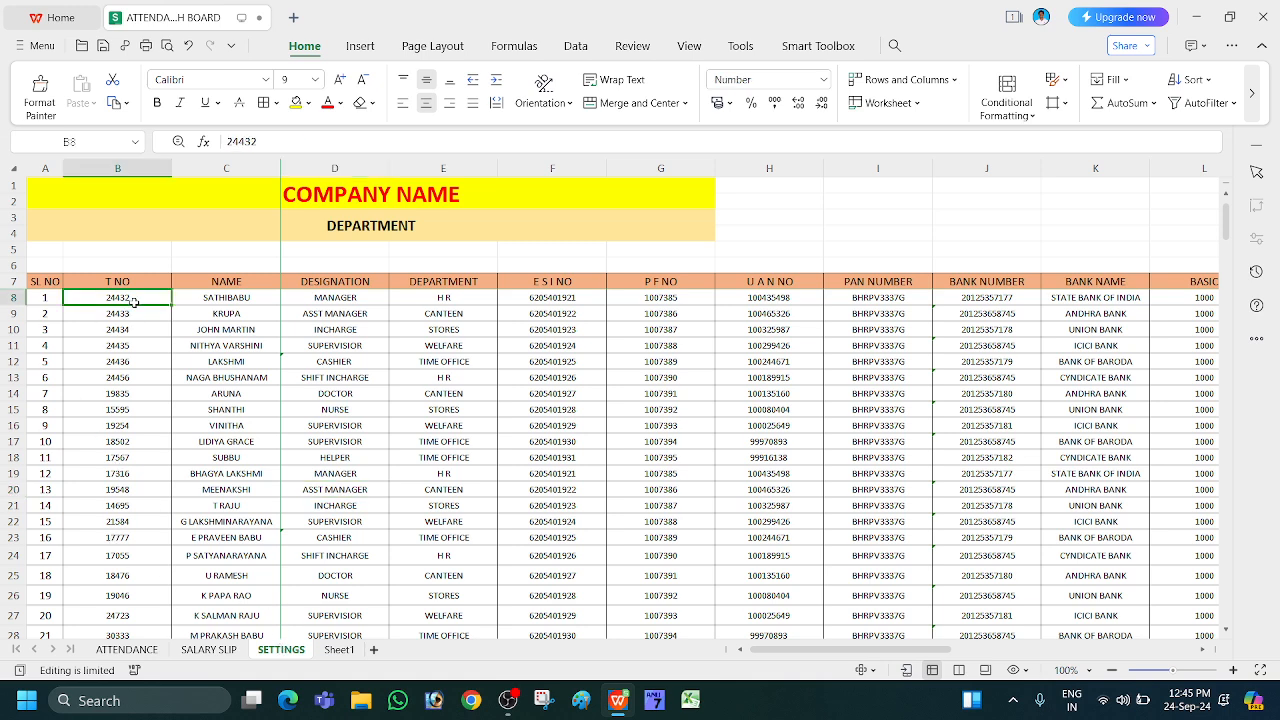
- Compare the ID numbers on the ATTENDANCE and SETTINGS sheets, and set the first employee's T NO on SETTINGS to 1
{"action": "left_click", "coordinate": [115, 650]}
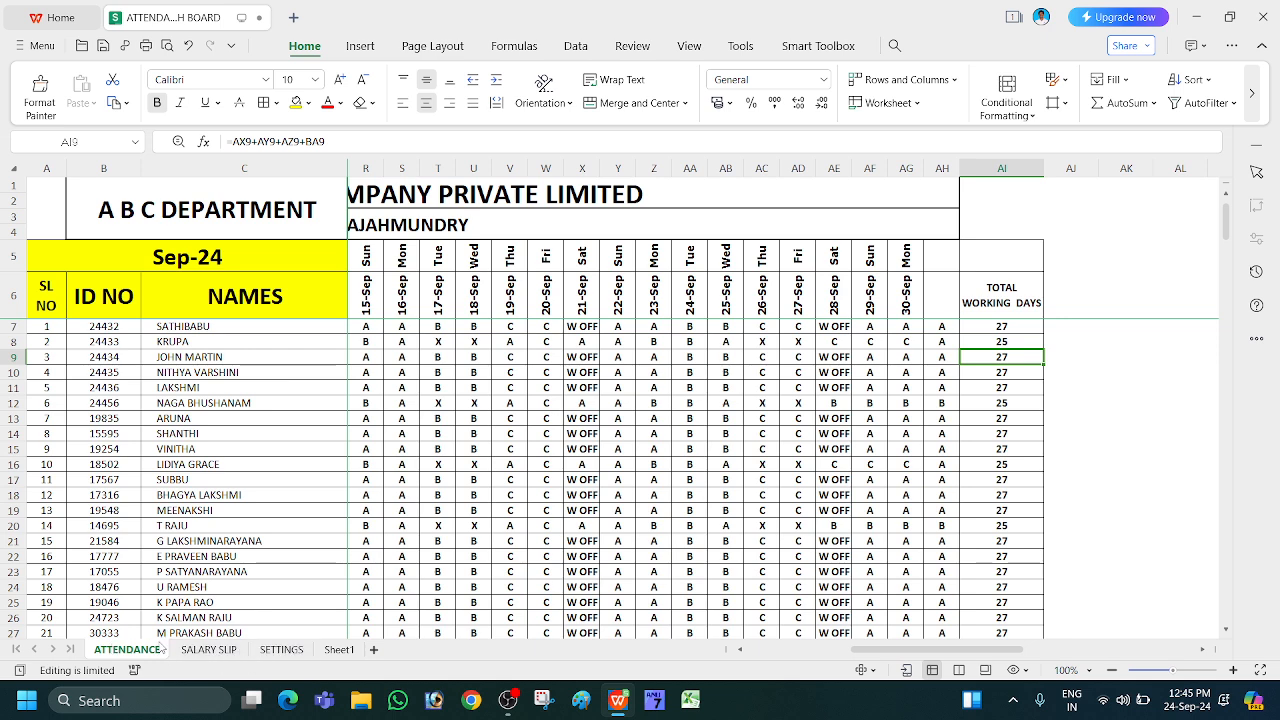
{"action": "left_click", "coordinate": [282, 650]}
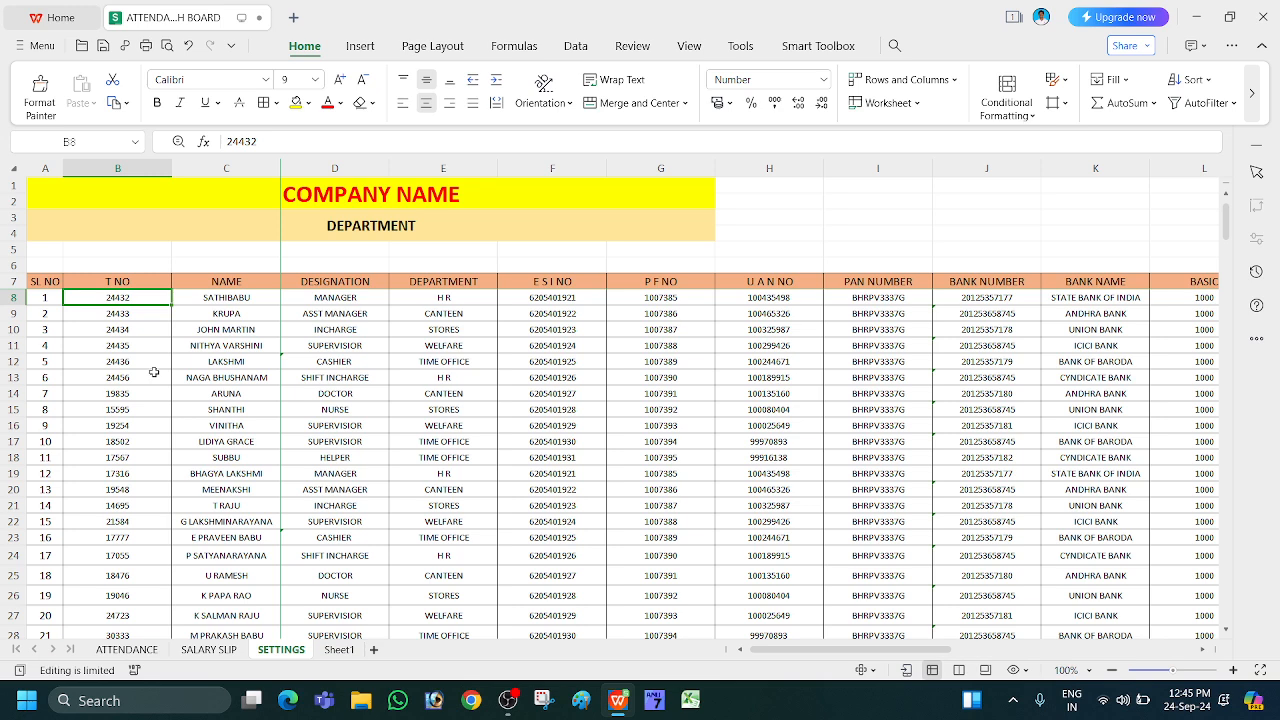
{"action": "left_click", "coordinate": [131, 651]}
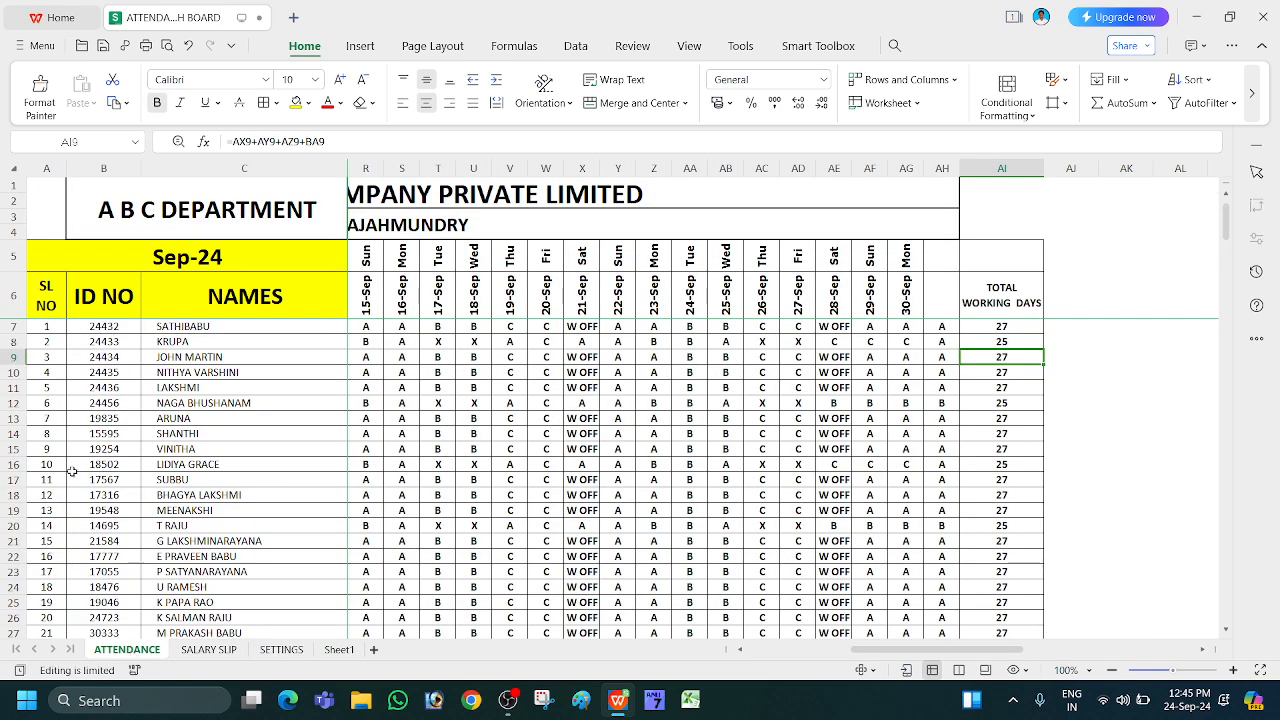
{"action": "left_click", "coordinate": [258, 651]}
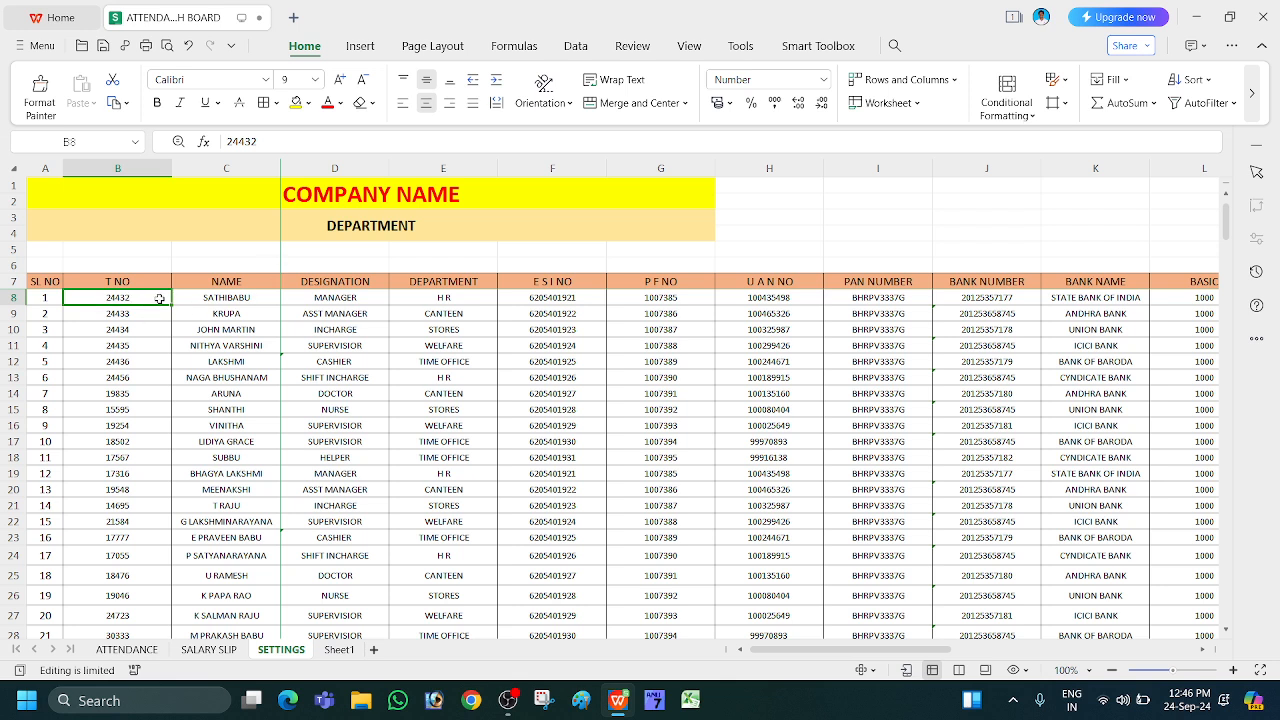
{"action": "type", "text": "1"}
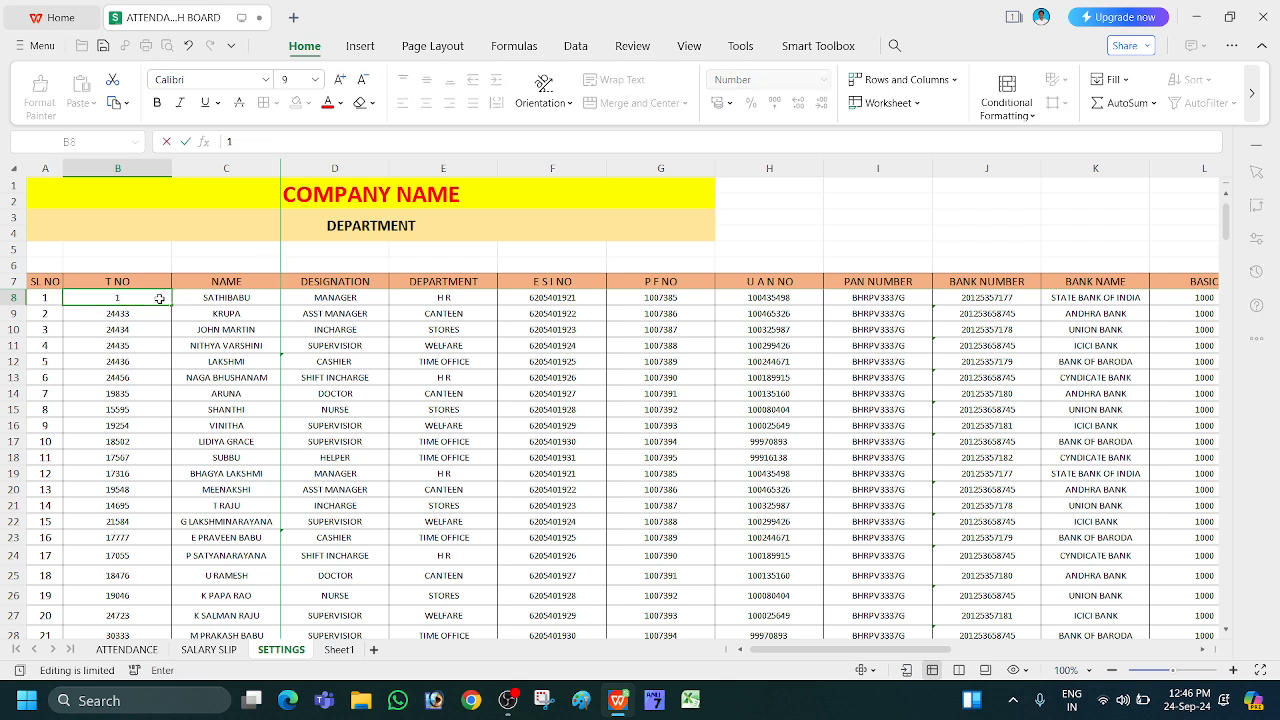
{"action": "left_click", "coordinate": [126, 650]}
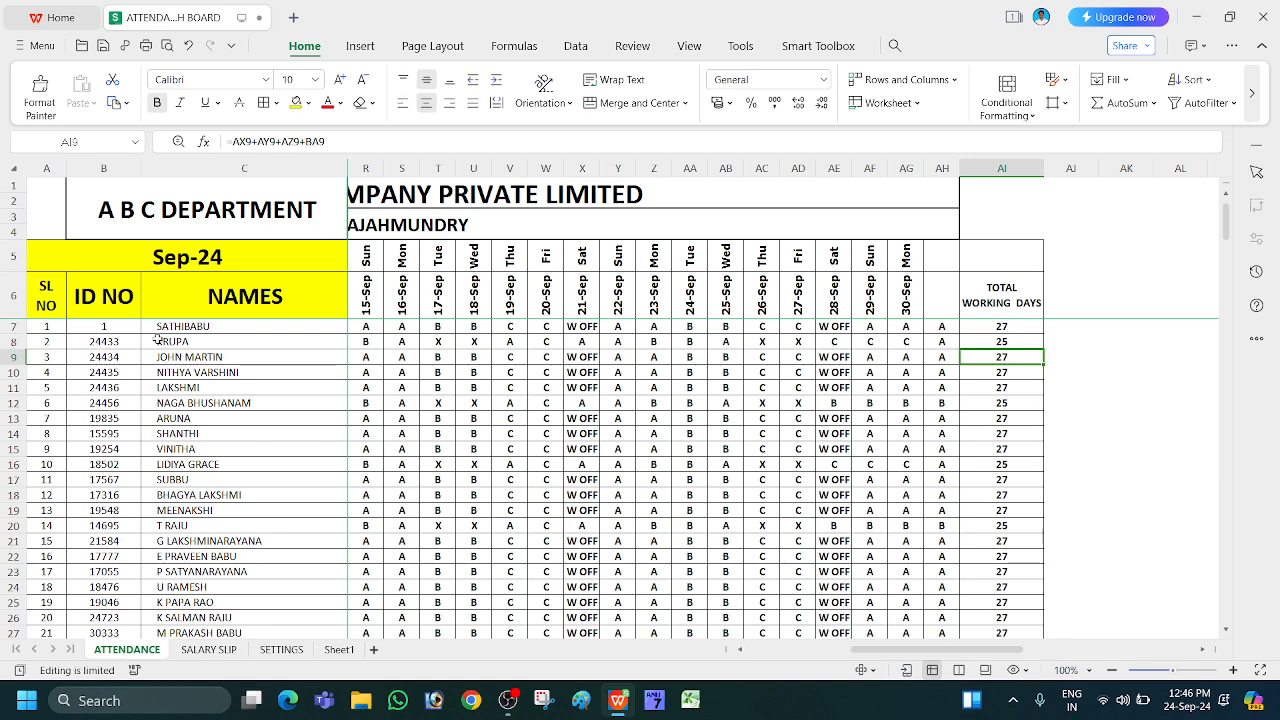
- View the SALARY SLIP sheet, look through the employee list on SETTINGS and return to the ATTENDANCE sheet
{"action": "left_click", "coordinate": [203, 651]}
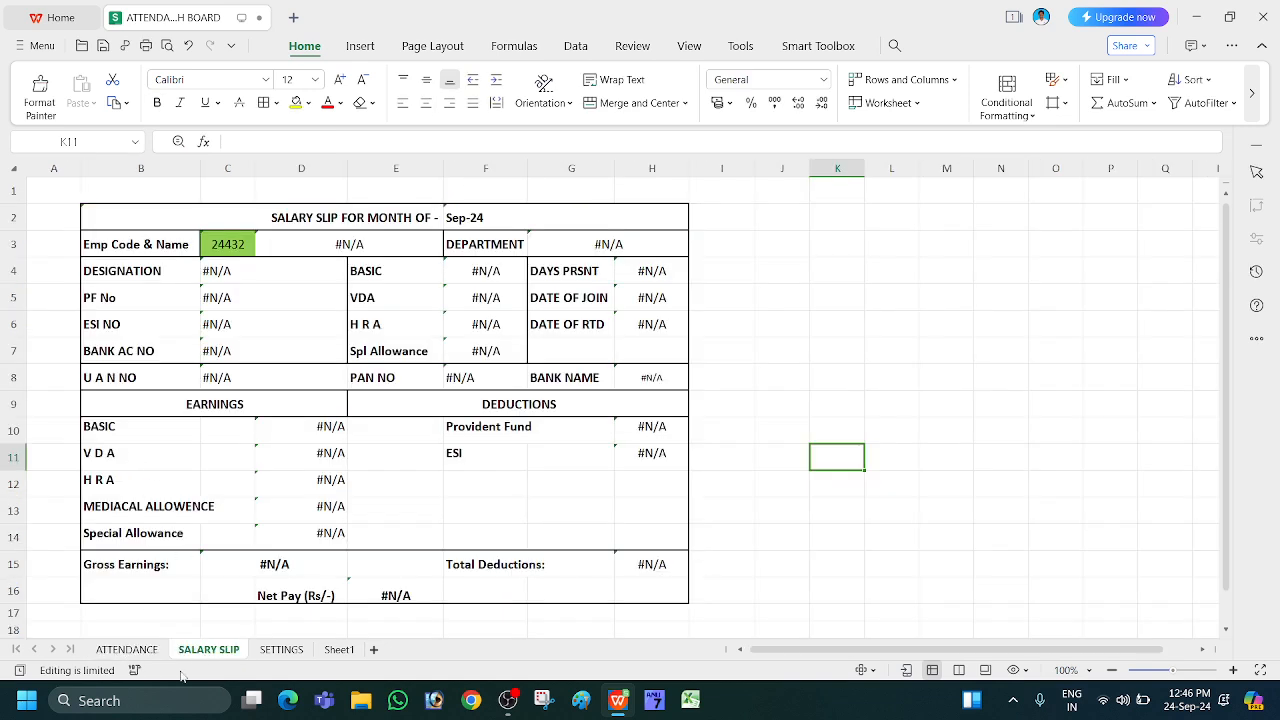
{"action": "left_click", "coordinate": [290, 651]}
{"action": "scroll", "coordinate": [189, 558], "scroll_direction": "down", "scroll_amount": 20}
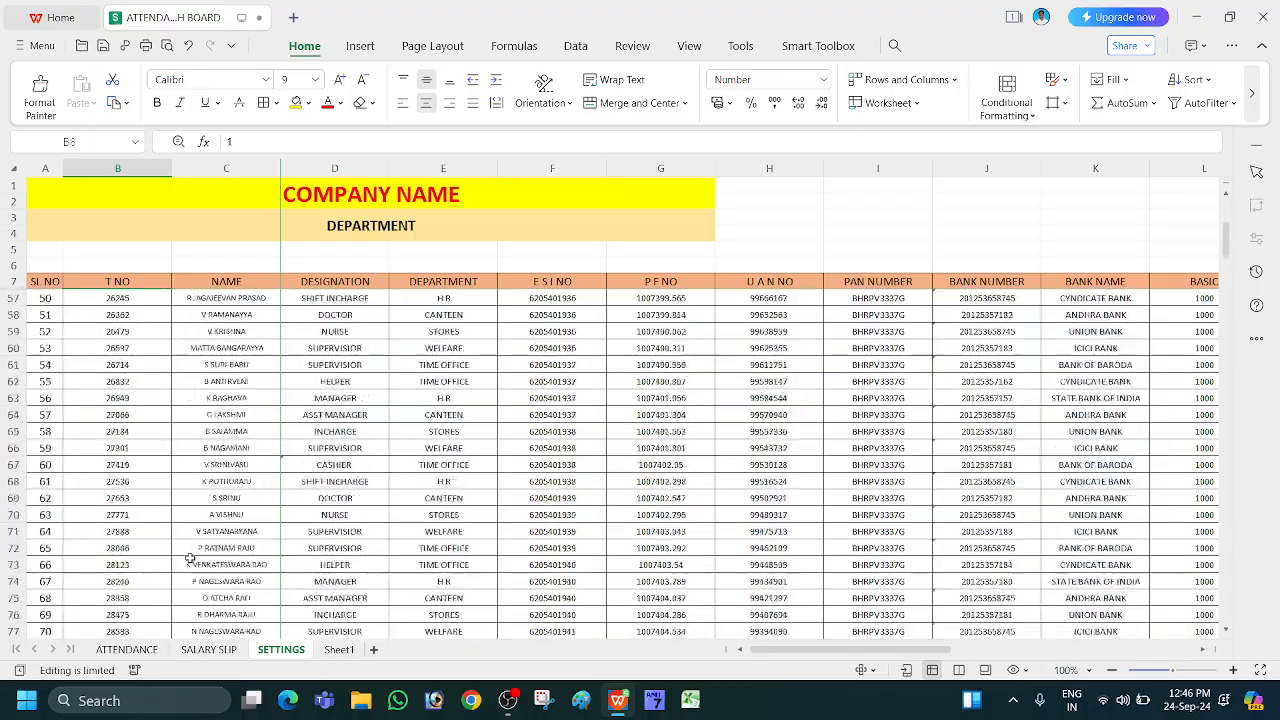
{"action": "scroll", "coordinate": [189, 558], "scroll_direction": "up", "scroll_amount": 20}
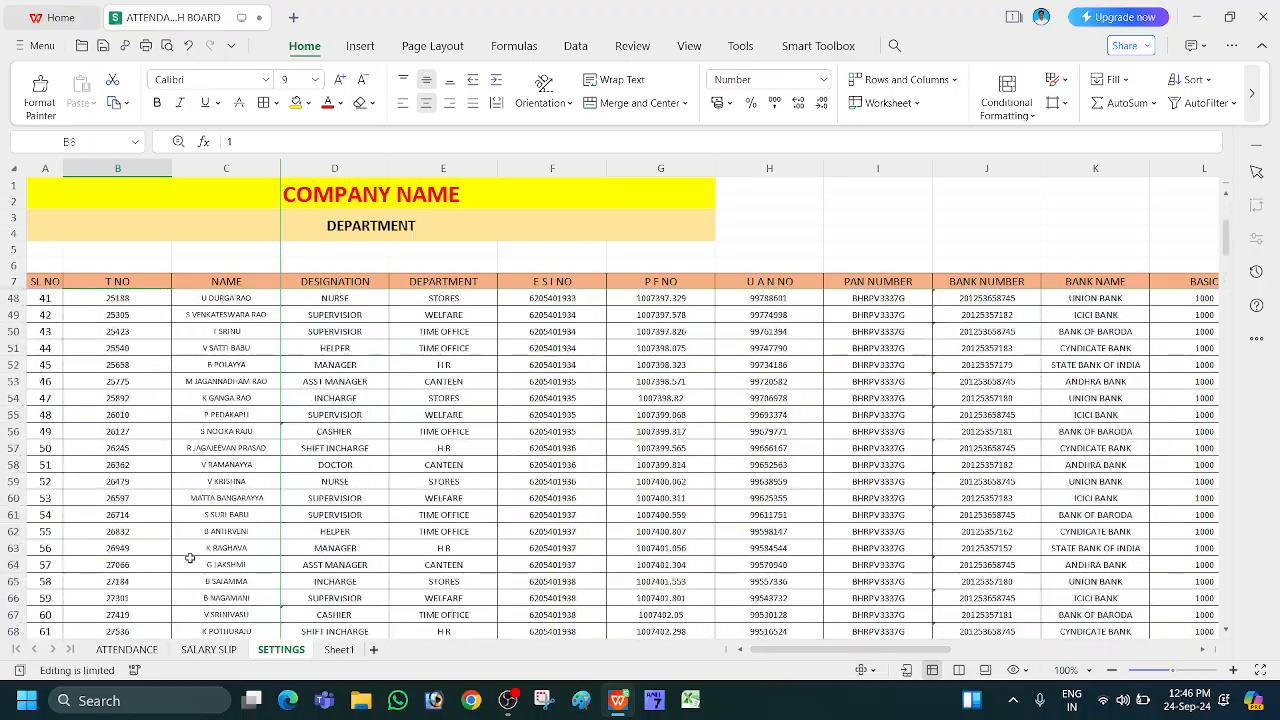
{"action": "left_click", "coordinate": [128, 651]}
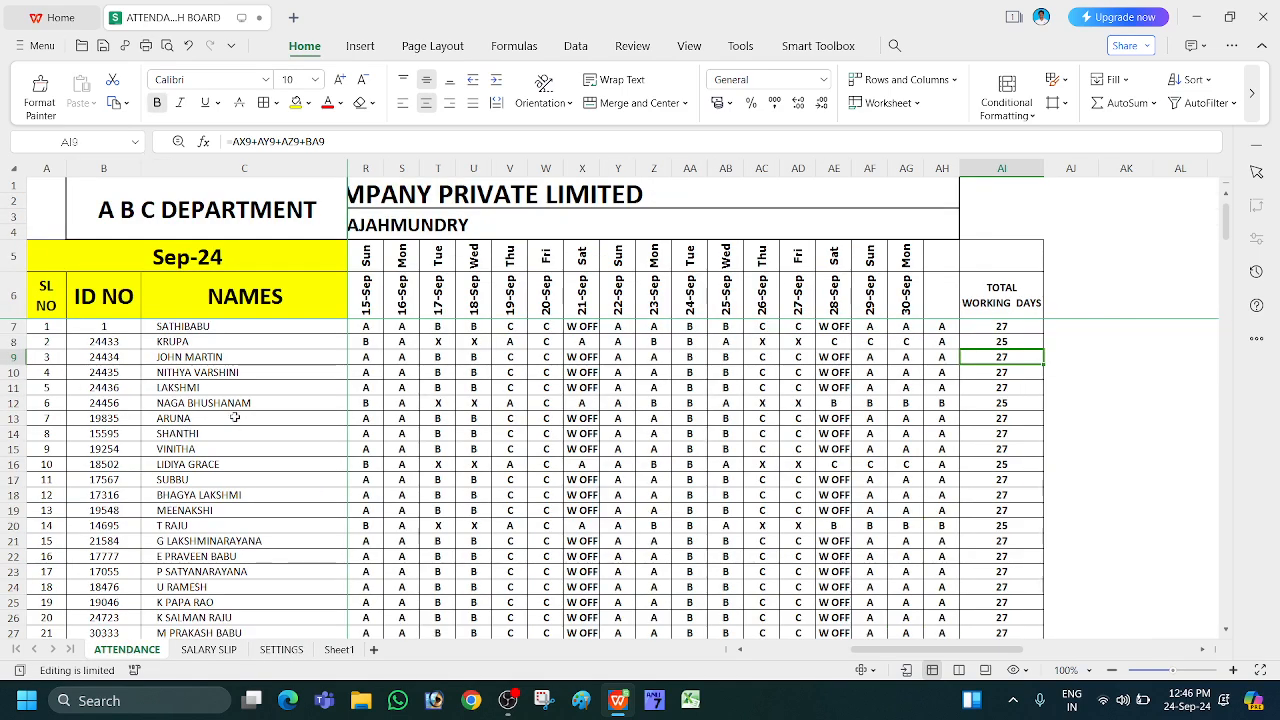
- Mark the first employee's 01-Sep attendance as X, choosing from the cell's list of shift codes
{"action": "left_click", "coordinate": [444, 326]}
{"action": "key", "text": "Left"}
{"action": "key", "text": "Left"}
{"action": "key", "text": "Left"}
{"action": "key", "text": "Left"}
{"action": "key", "text": "Left"}
{"action": "key", "text": "Left"}
{"action": "key", "text": "Left"}
{"action": "key", "text": "Left"}
{"action": "key", "text": "Left"}
{"action": "key", "text": "Left"}
{"action": "key", "text": "Left"}
{"action": "key", "text": "Left"}
{"action": "key", "text": "Left"}
{"action": "key", "text": "Left"}
{"action": "key", "text": "Left"}
{"action": "key", "text": "Left"}
{"action": "key", "text": "Left"}
{"action": "key", "text": "Left"}
{"action": "key", "text": "Left"}
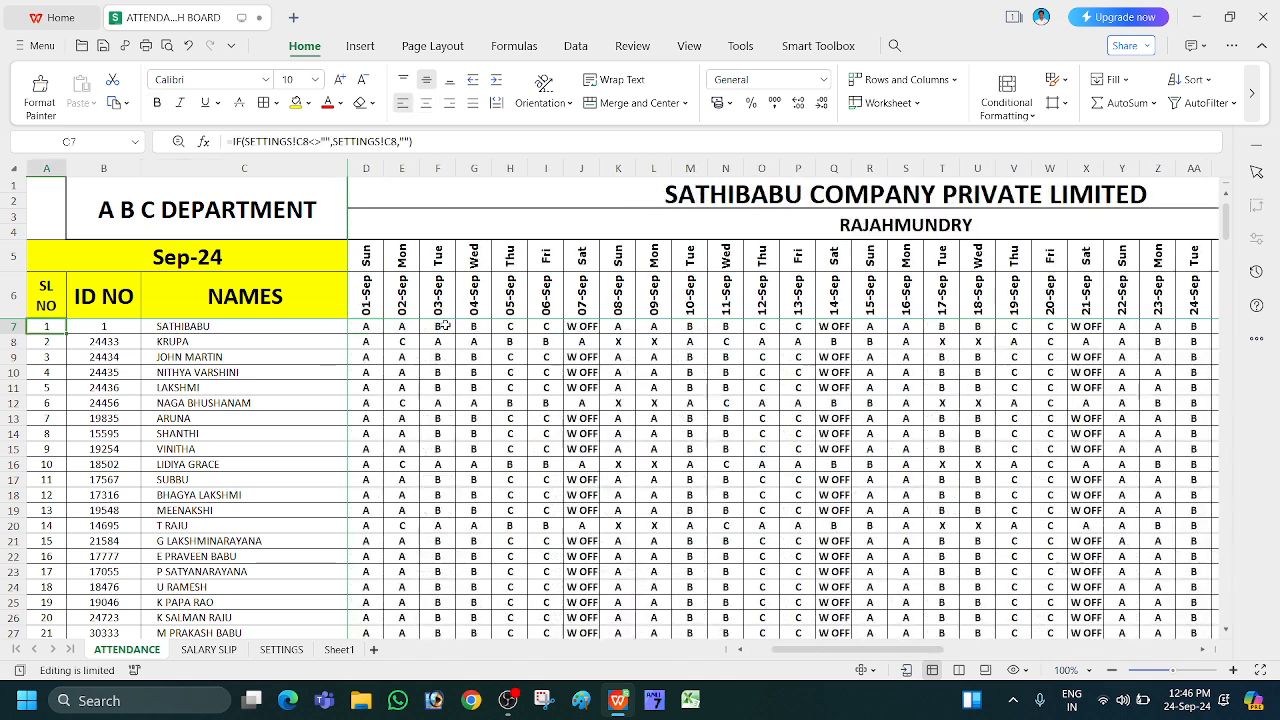
{"action": "key", "text": "Right"}
{"action": "key", "text": "Right"}
{"action": "key", "text": "Right"}
{"action": "key", "text": "Right"}
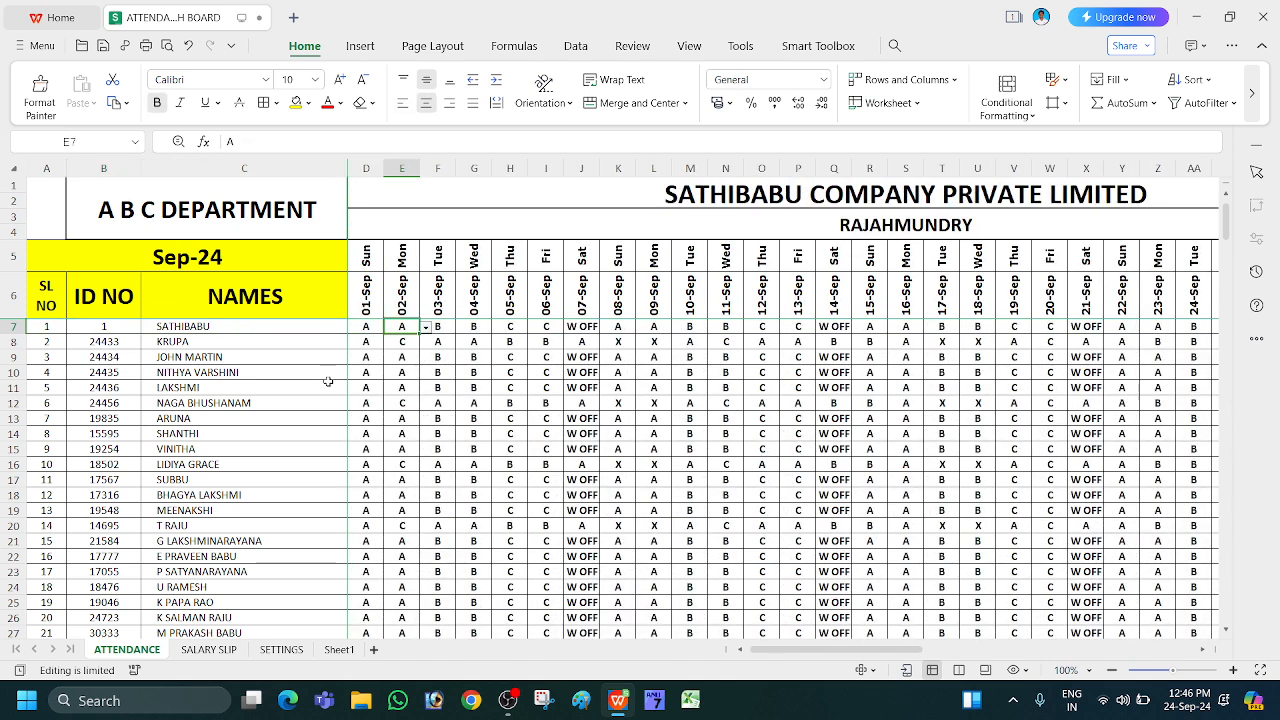
{"action": "left_click", "coordinate": [377, 324]}
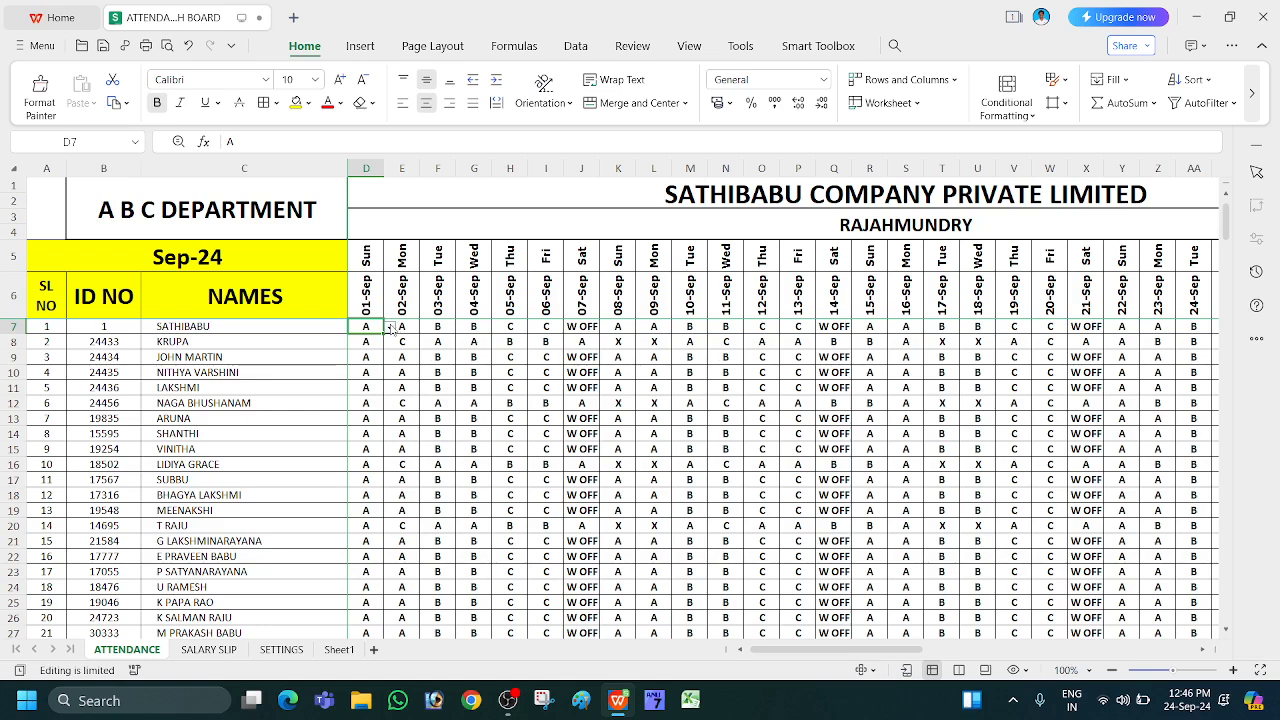
{"action": "left_click", "coordinate": [390, 327]}
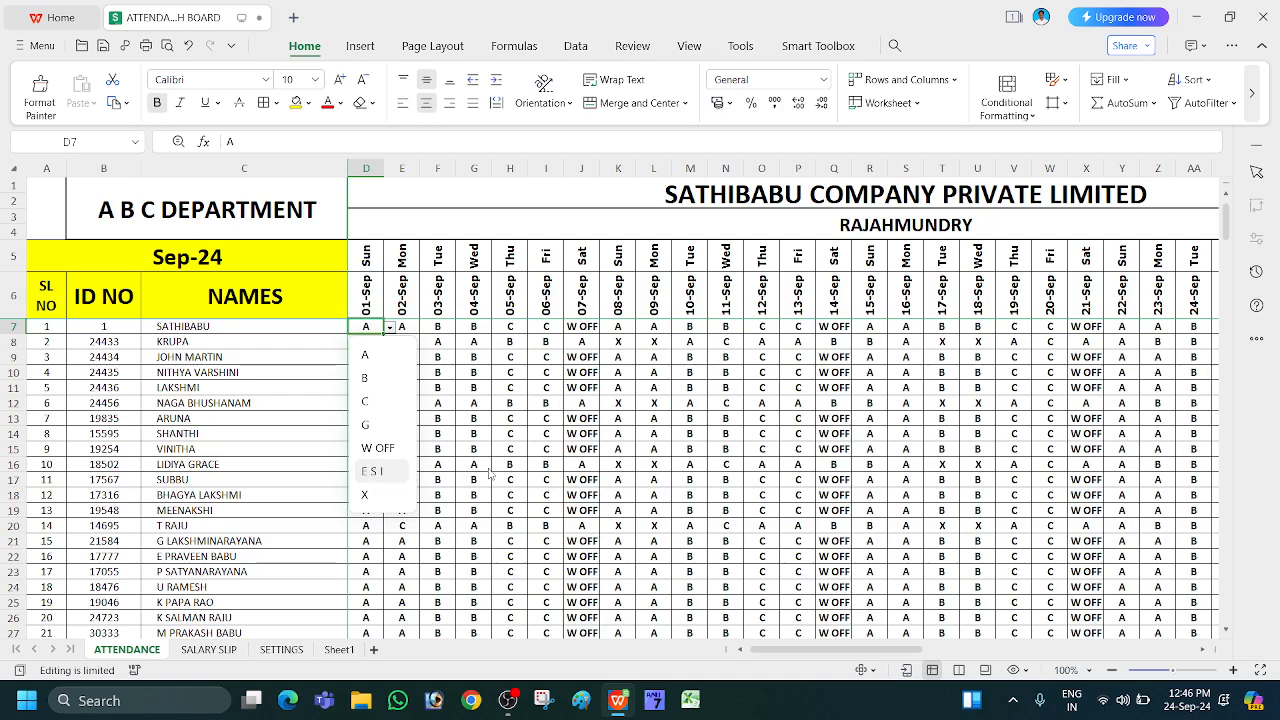
{"action": "left_click", "coordinate": [366, 495]}
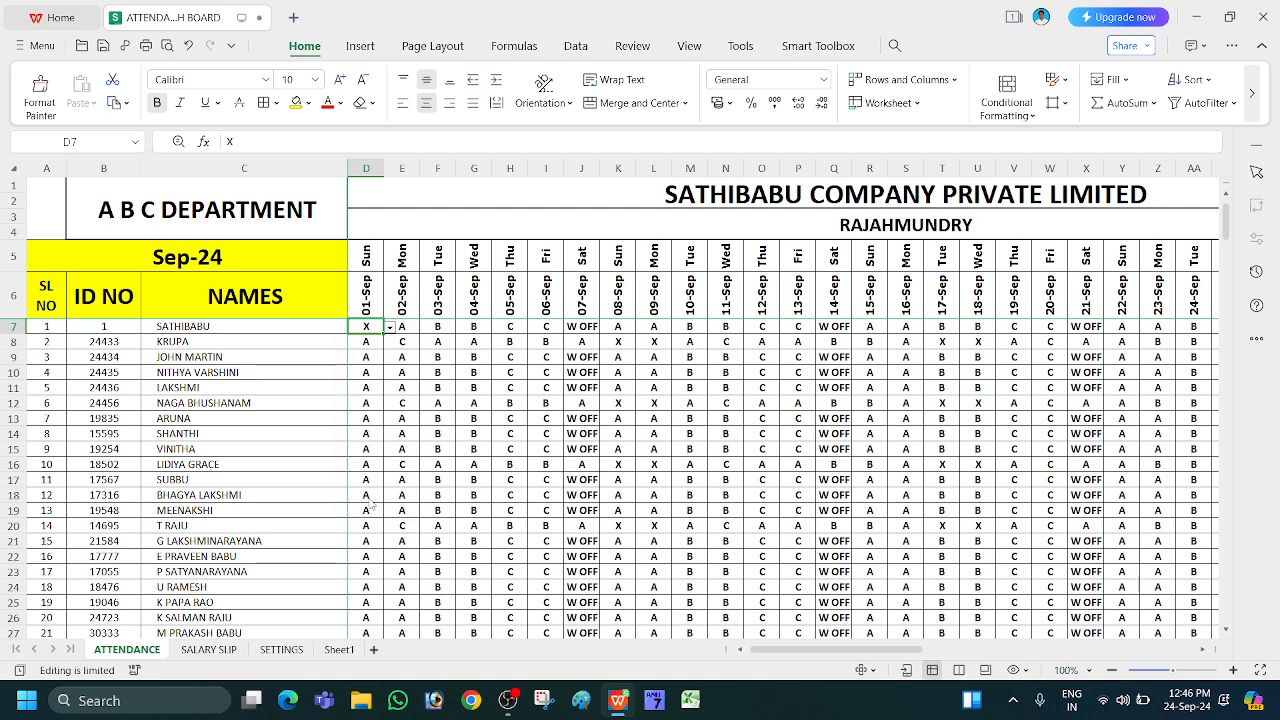
{"action": "left_click", "coordinate": [390, 328]}
{"action": "left_click", "coordinate": [368, 503]}
{"action": "left_click", "coordinate": [556, 389]}
{"action": "left_click", "coordinate": [399, 326]}
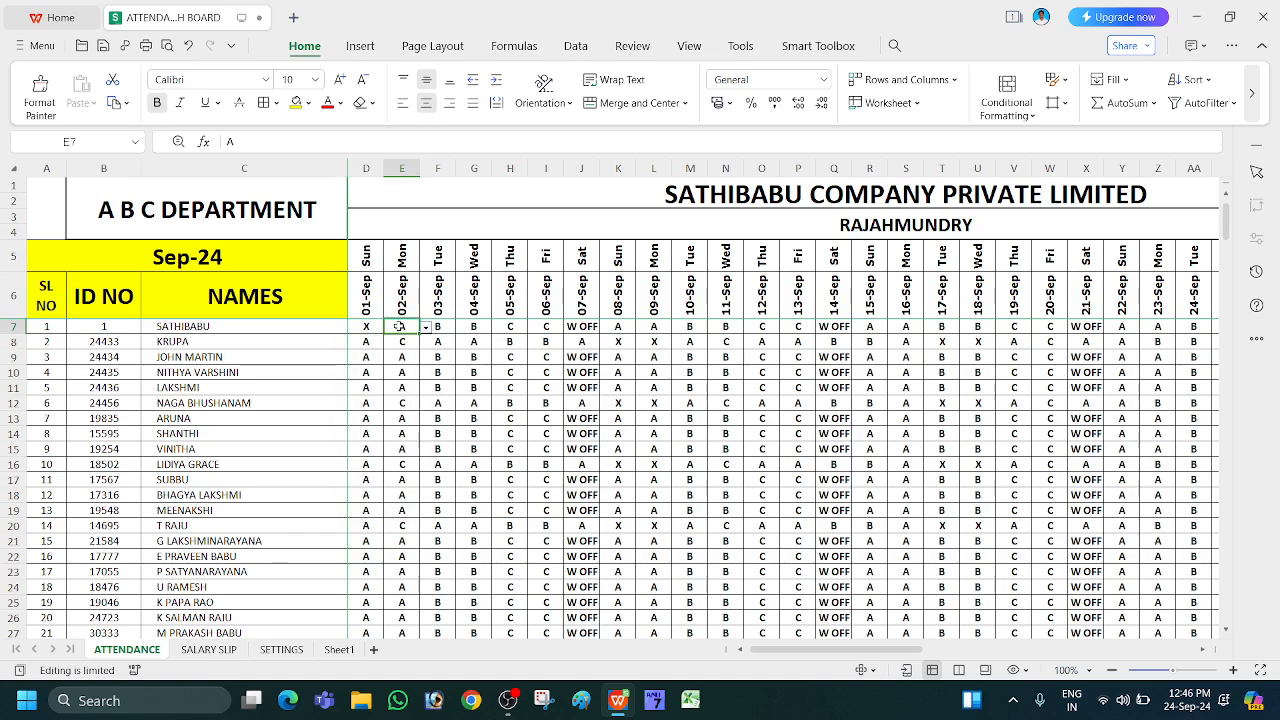
{"action": "left_click", "coordinate": [372, 326]}
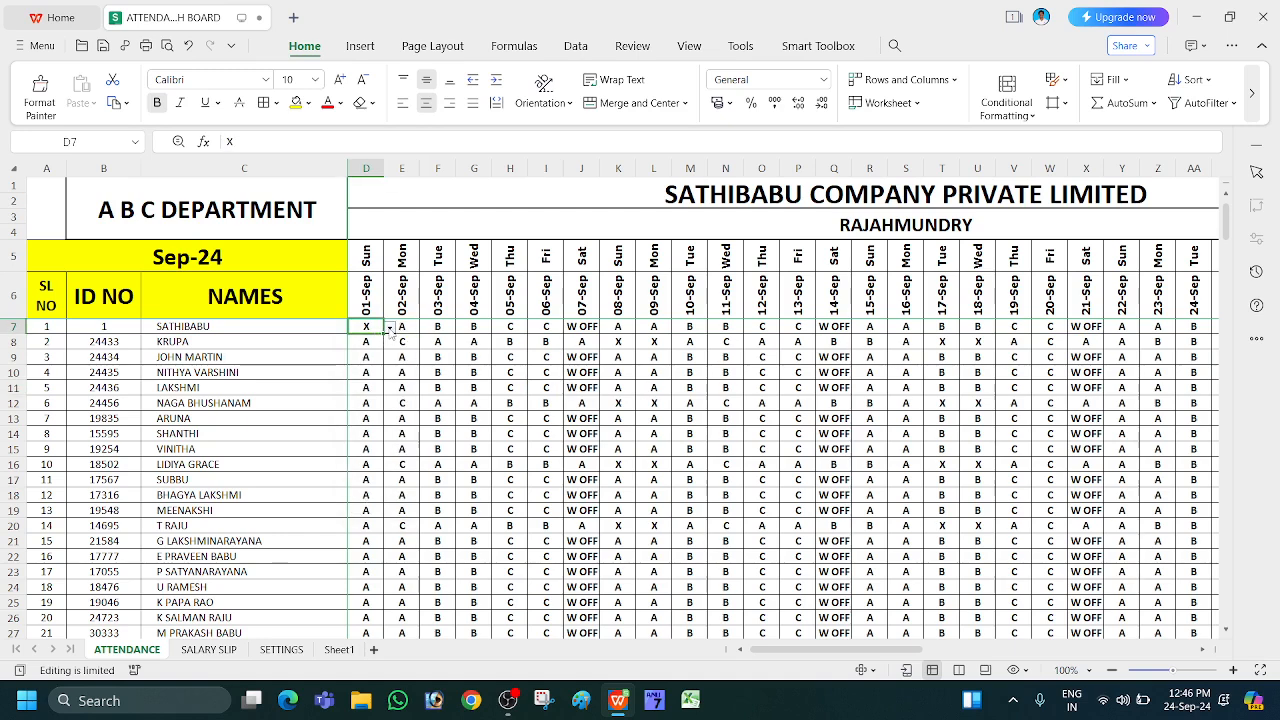
{"action": "left_click", "coordinate": [390, 328]}
{"action": "left_click", "coordinate": [370, 497]}
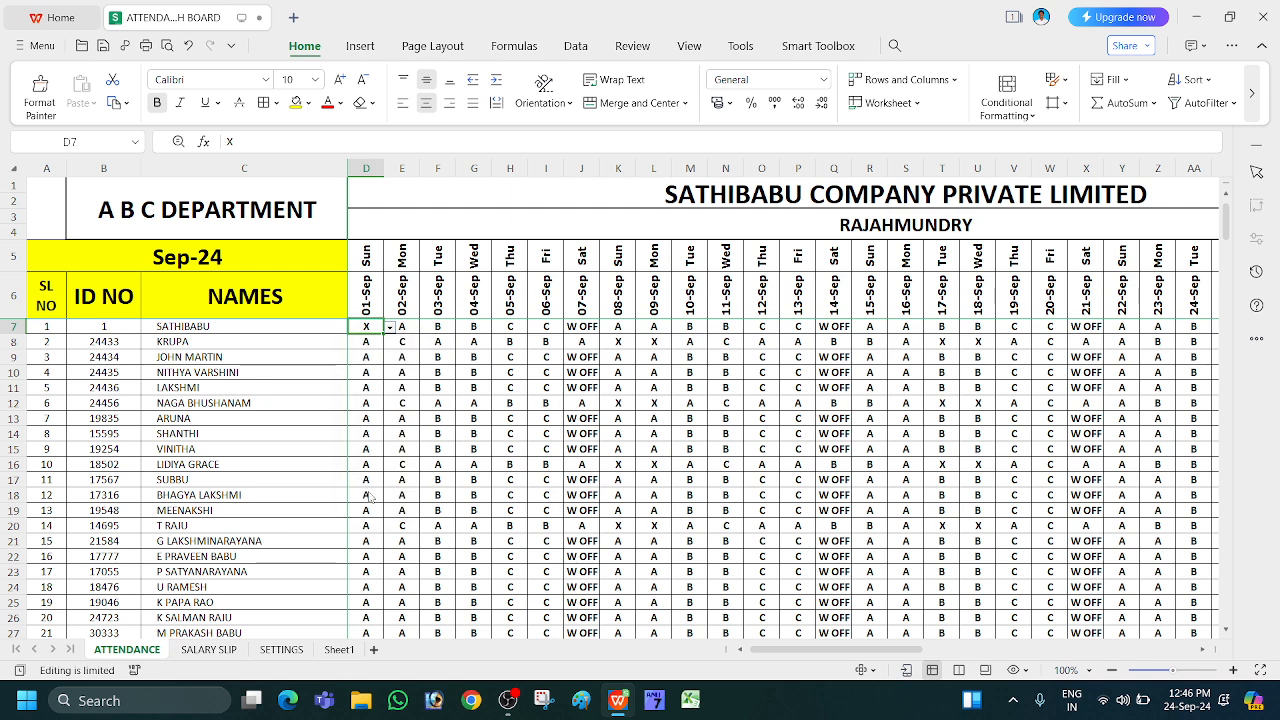
- Review the first employee's attendance row through the end of the month and check the TOTAL WORKING DAYS column
{"action": "left_click", "coordinate": [414, 322]}
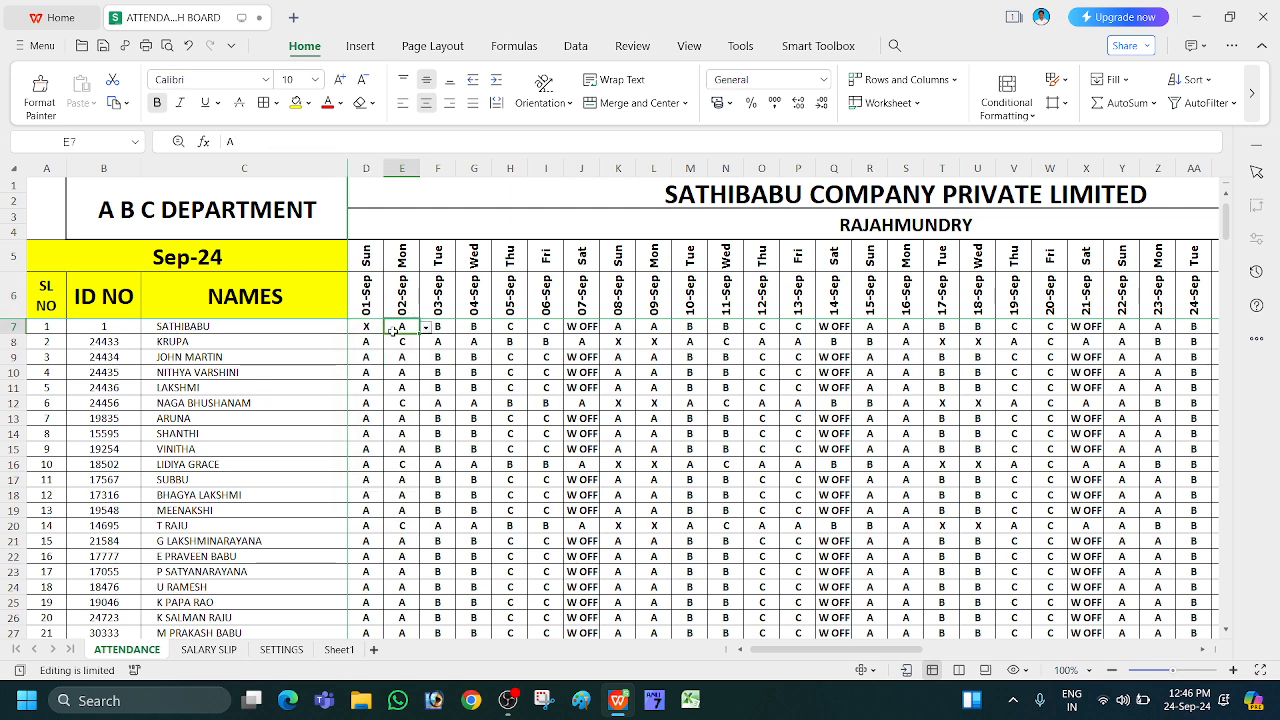
{"action": "key", "text": "Down"}
{"action": "key", "text": "Down"}
{"action": "key", "text": "Down"}
{"action": "key", "text": "Down"}
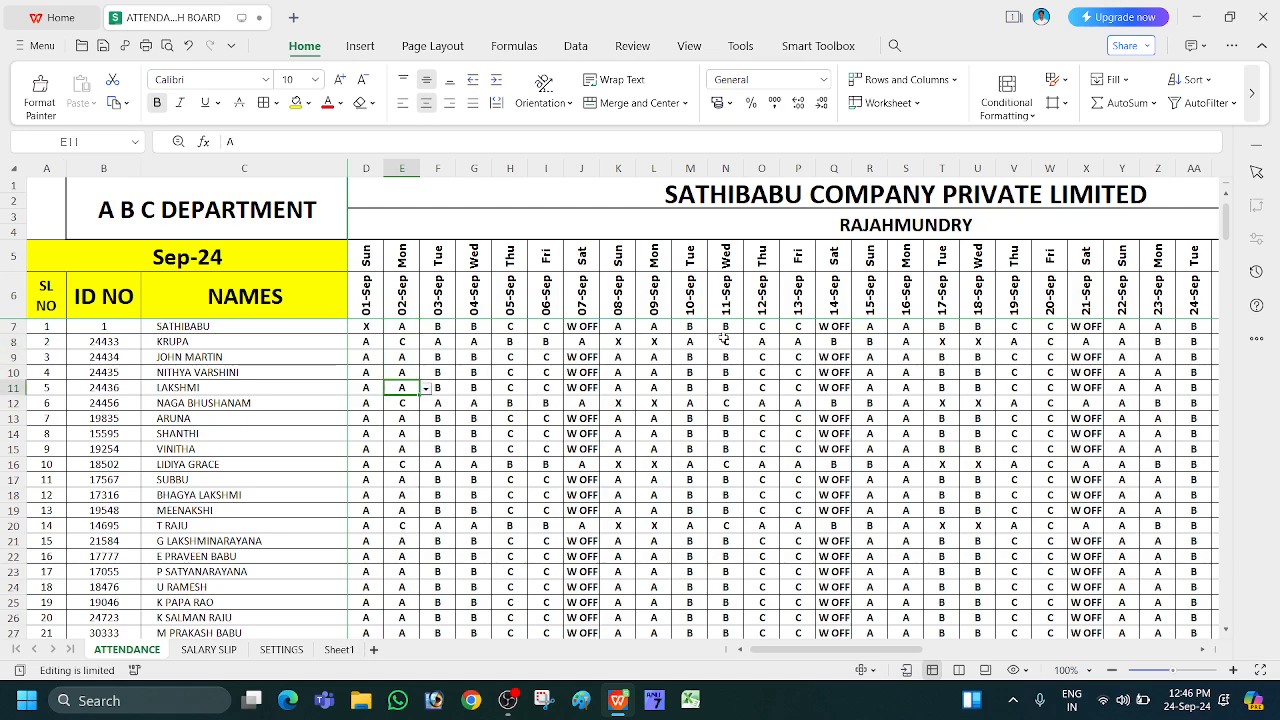
{"action": "left_click", "coordinate": [732, 326]}
{"action": "key", "text": "Right"}
{"action": "key", "text": "Right"}
{"action": "key", "text": "Right"}
{"action": "key", "text": "Right"}
{"action": "key", "text": "Right"}
{"action": "key", "text": "Right"}
{"action": "key", "text": "Right"}
{"action": "key", "text": "Right"}
{"action": "key", "text": "Right"}
{"action": "key", "text": "Right"}
{"action": "key", "text": "Right"}
{"action": "key", "text": "Right"}
{"action": "key", "text": "Right"}
{"action": "key", "text": "Right"}
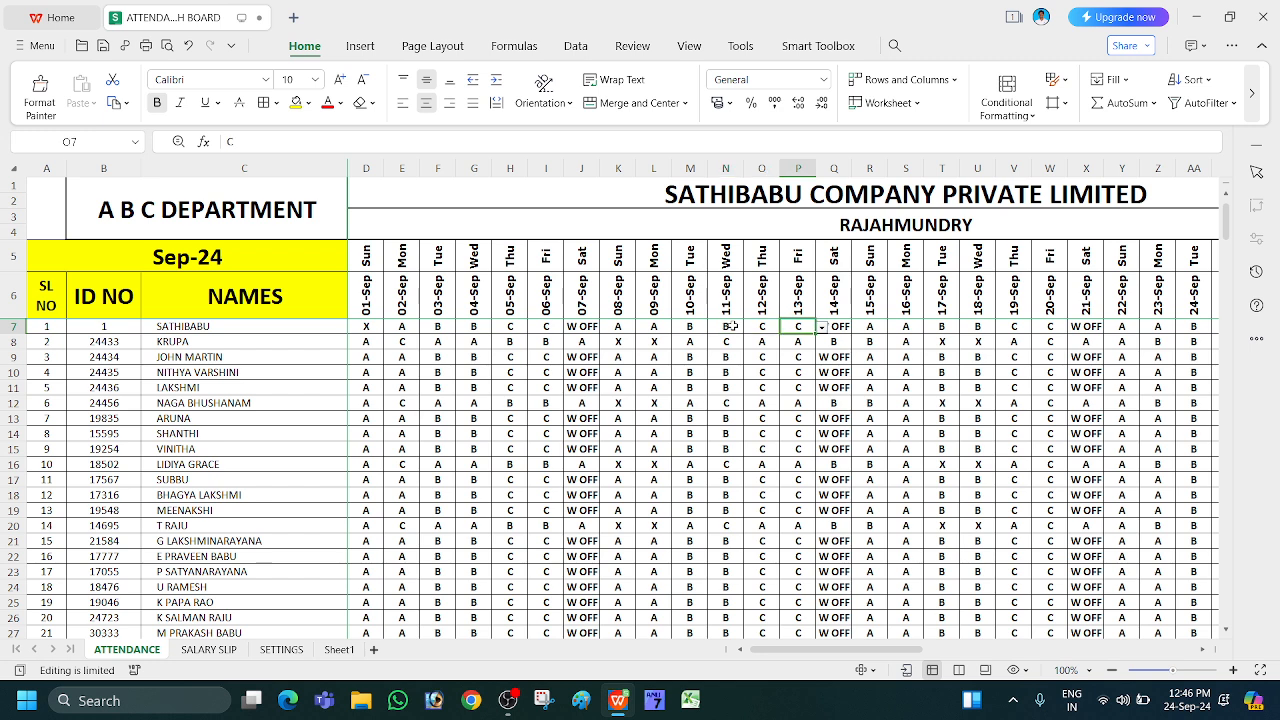
{"action": "key", "text": "Right"}
{"action": "key", "text": "Right"}
{"action": "key", "text": "Right"}
{"action": "key", "text": "Right"}
{"action": "key", "text": "Right"}
{"action": "key", "text": "Right"}
{"action": "key", "text": "Right"}
{"action": "key", "text": "Right"}
{"action": "key", "text": "Right"}
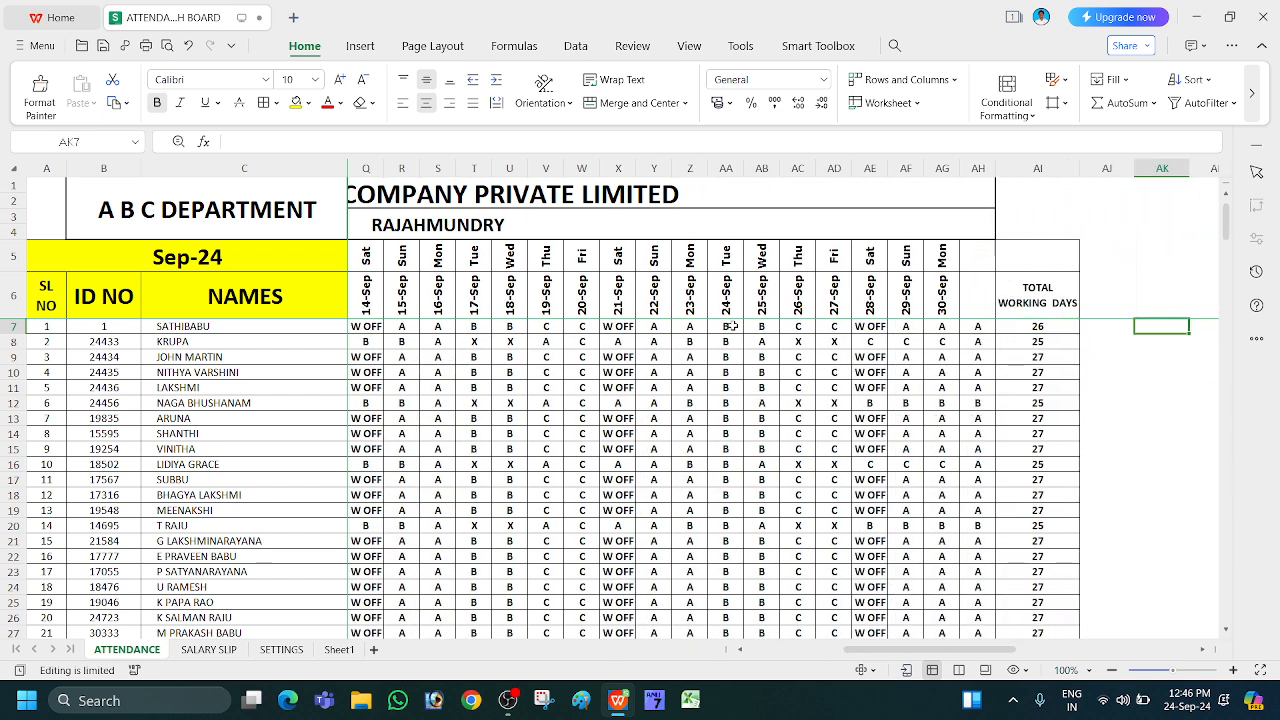
{"action": "key", "text": "Left"}
{"action": "key", "text": "Left"}
{"action": "key", "text": "Left"}
{"action": "key", "text": "Left"}
{"action": "key", "text": "Left"}
{"action": "key", "text": "Left"}
{"action": "key", "text": "Left"}
{"action": "key", "text": "Left"}
{"action": "key", "text": "Left"}
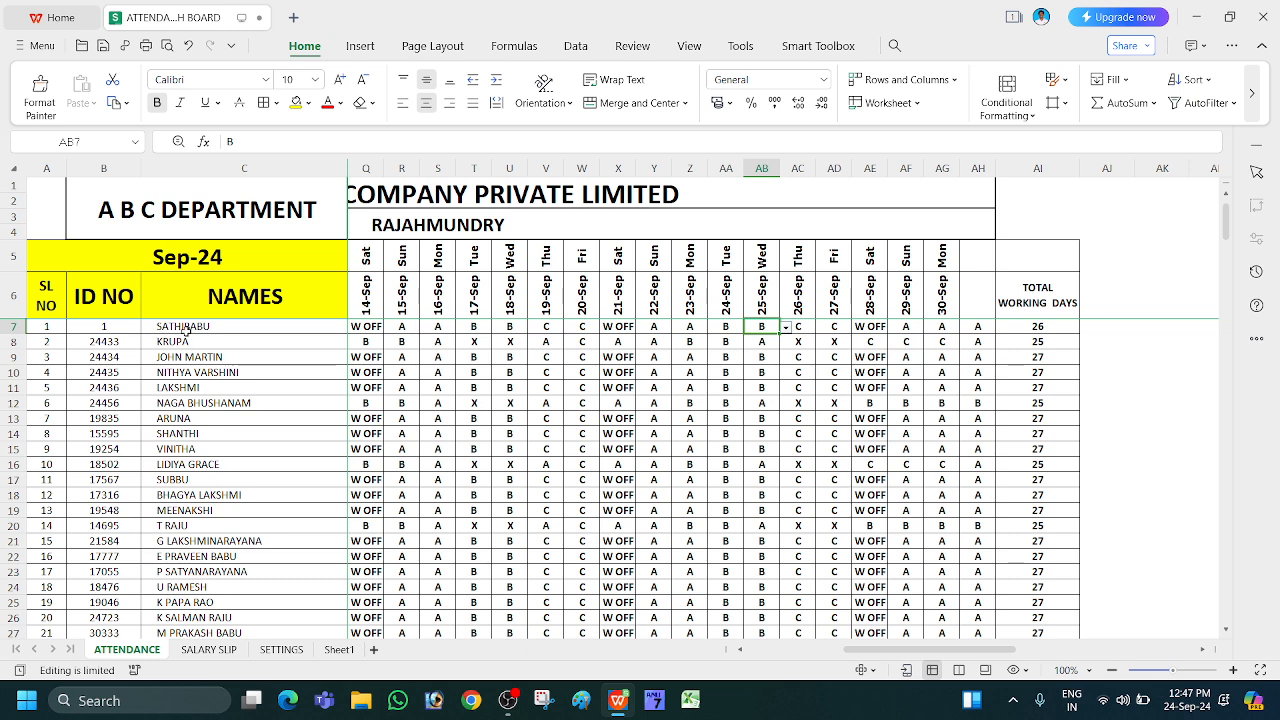
- Check the first employee's ID NO on ATTENDANCE and set the Emp Code on the SALARY SLIP sheet to 1
{"action": "left_click", "coordinate": [195, 326]}
{"action": "left_click", "coordinate": [119, 324]}
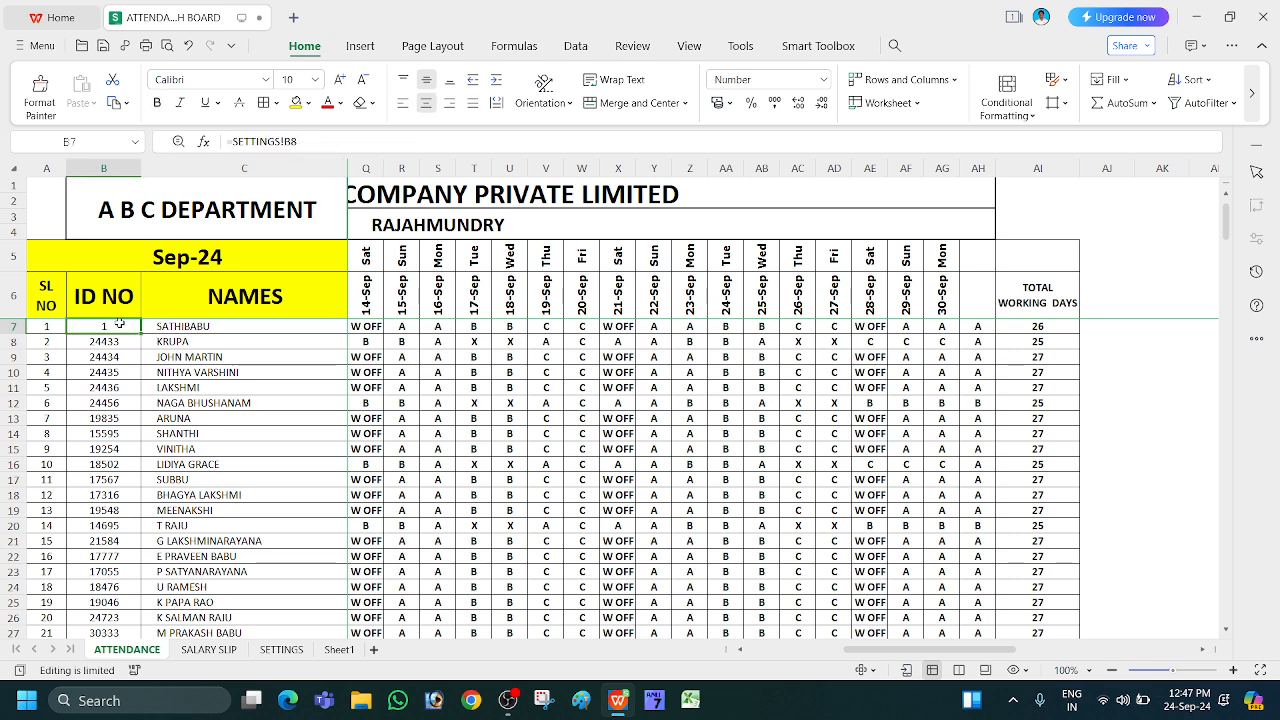
{"action": "left_click", "coordinate": [212, 650]}
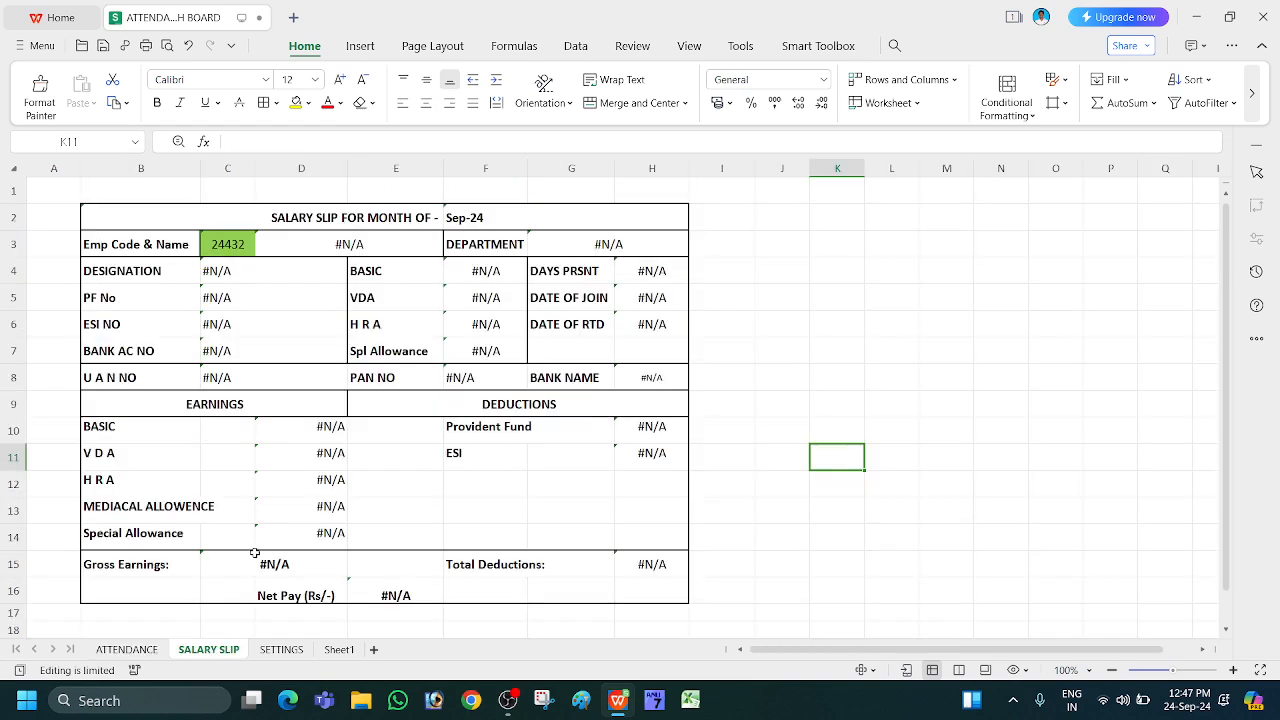
{"action": "left_click", "coordinate": [234, 242]}
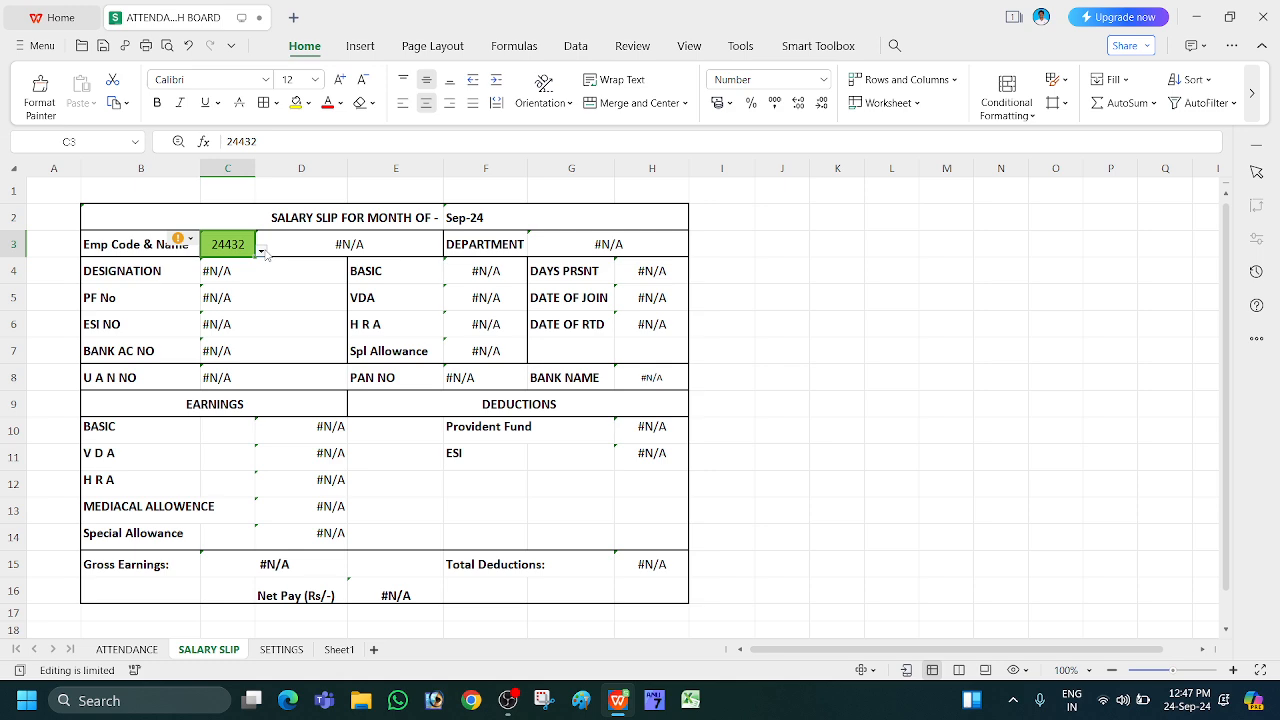
{"action": "left_click", "coordinate": [261, 251]}
{"action": "left_click", "coordinate": [234, 280]}
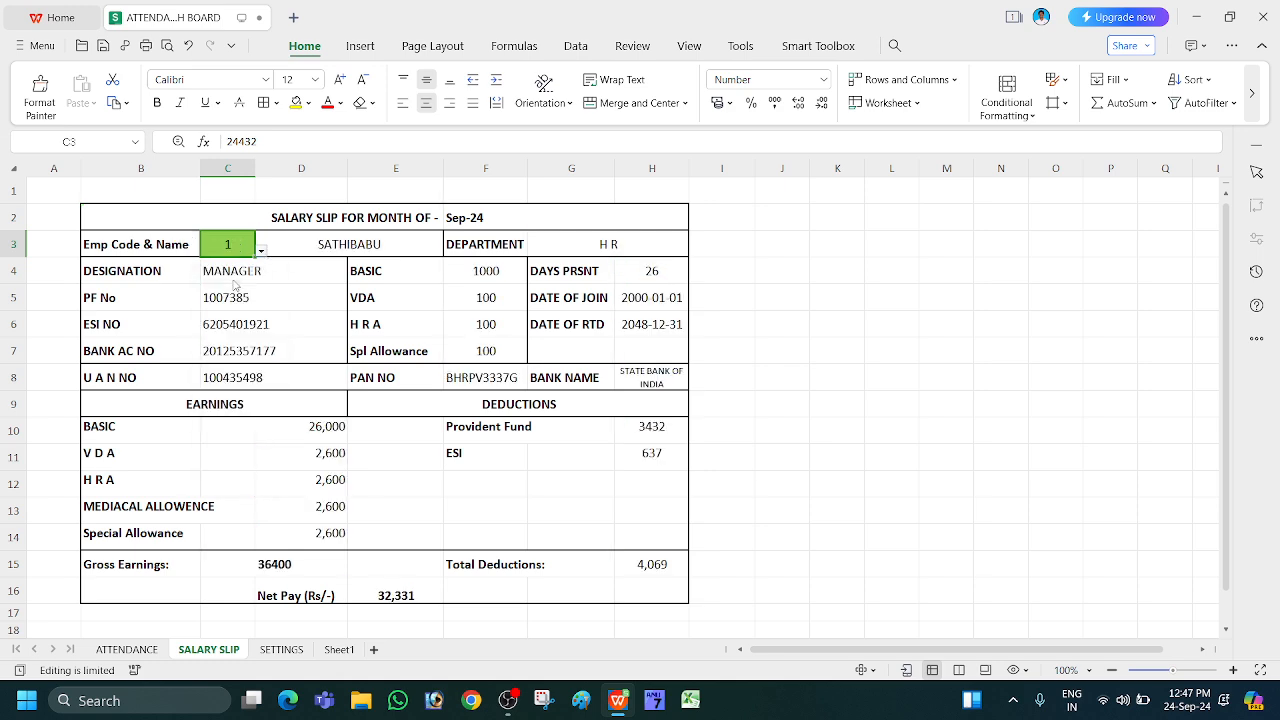
{"action": "left_click", "coordinate": [906, 264]}
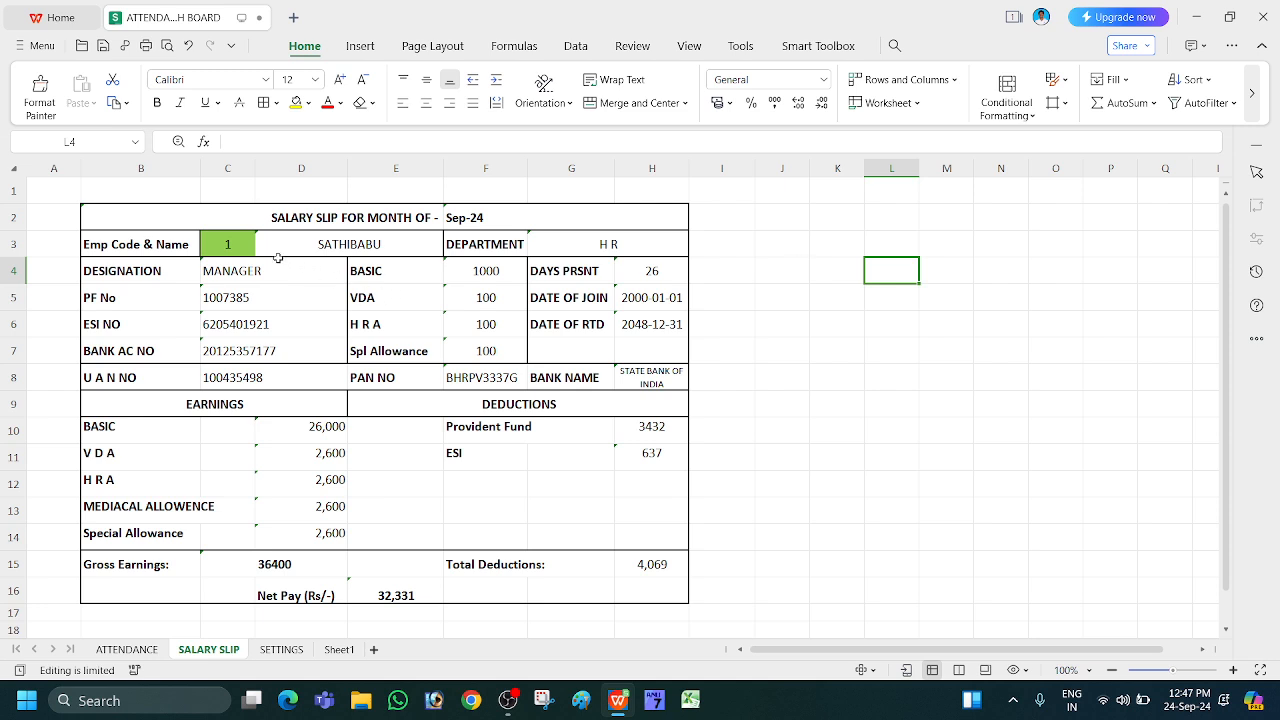
- Examine the salary slip's name, department, Gross Earnings, Total Deductions and Net Pay, and go back to the SETTINGS sheet
{"action": "left_click", "coordinate": [366, 244]}
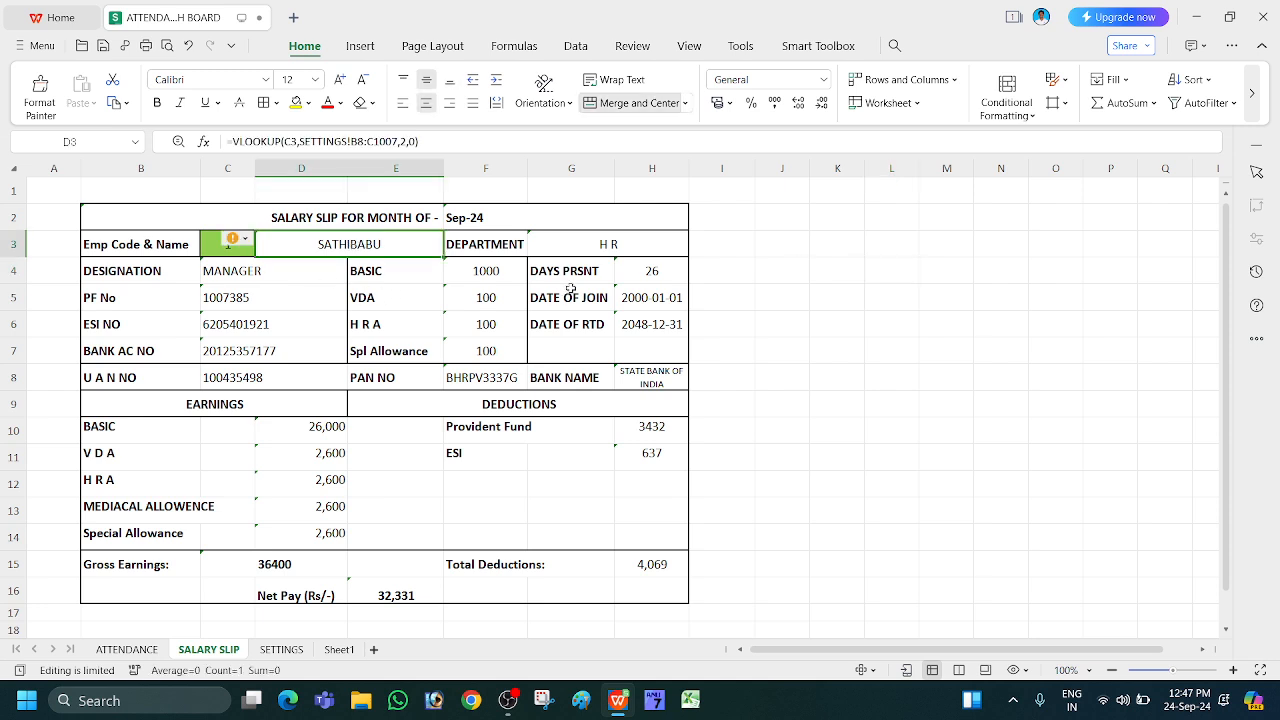
{"action": "left_click", "coordinate": [621, 244]}
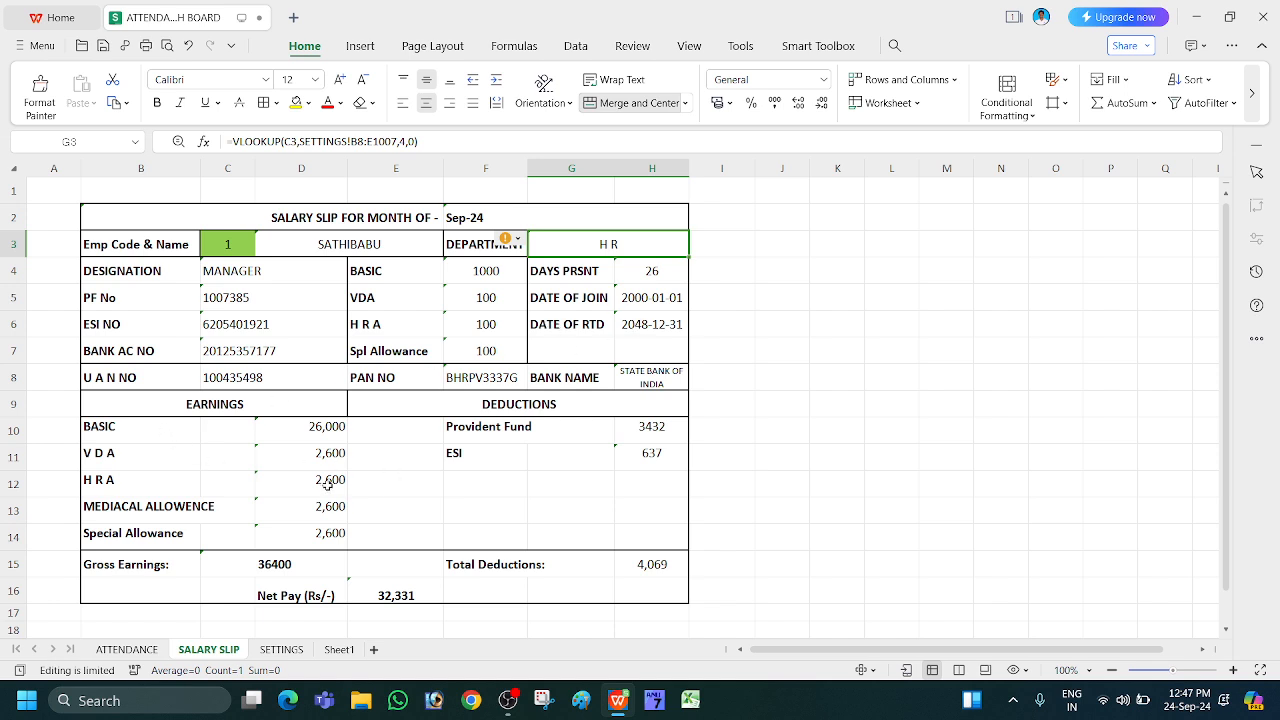
{"action": "left_click", "coordinate": [285, 564]}
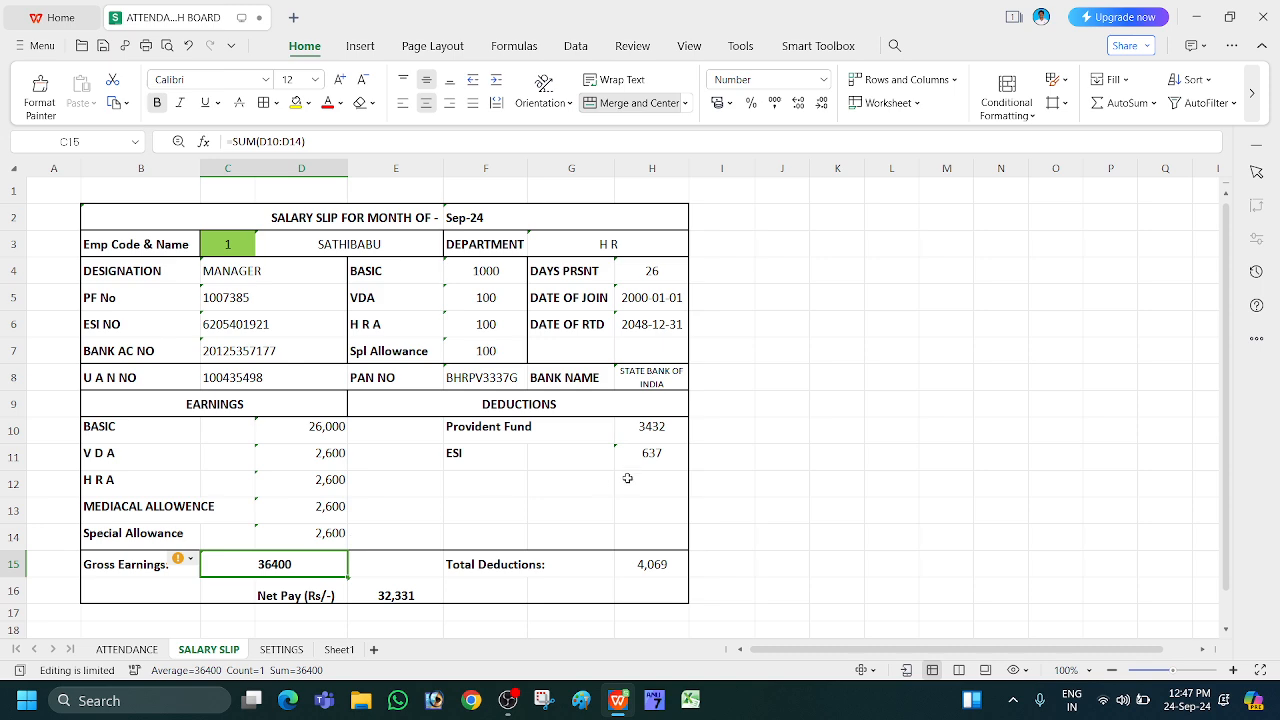
{"action": "left_click", "coordinate": [655, 565]}
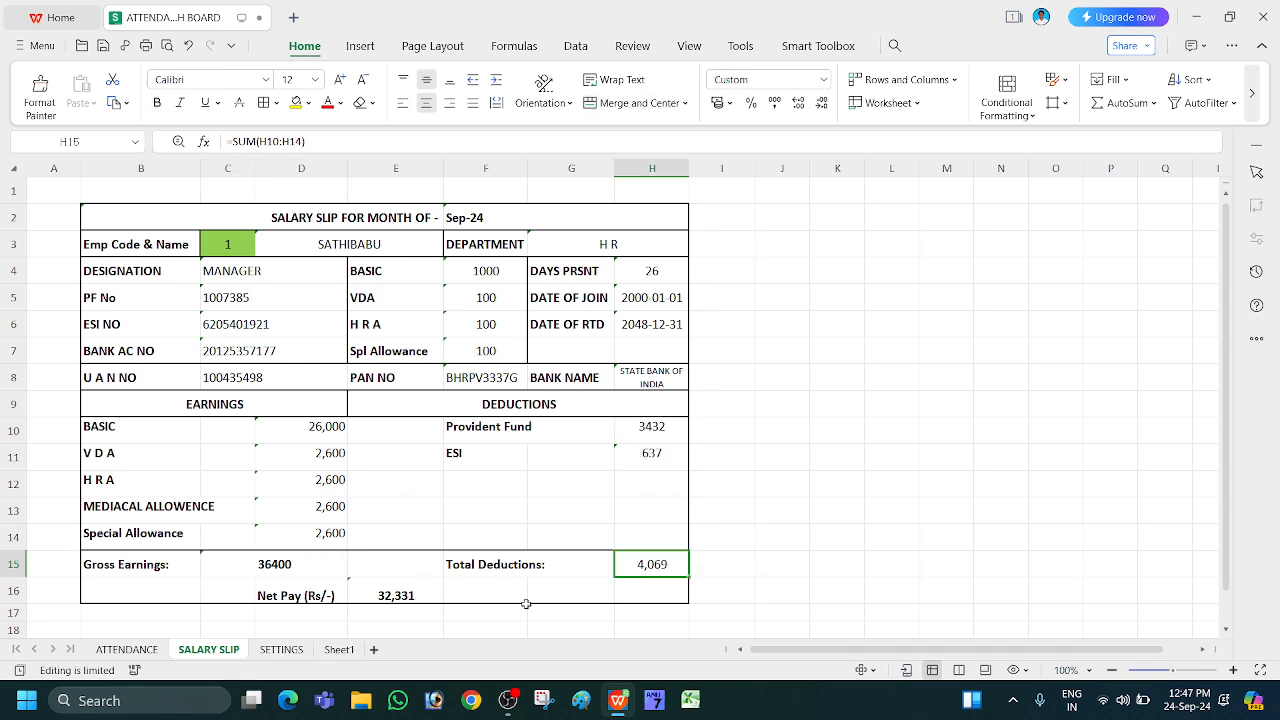
{"action": "left_click", "coordinate": [381, 606]}
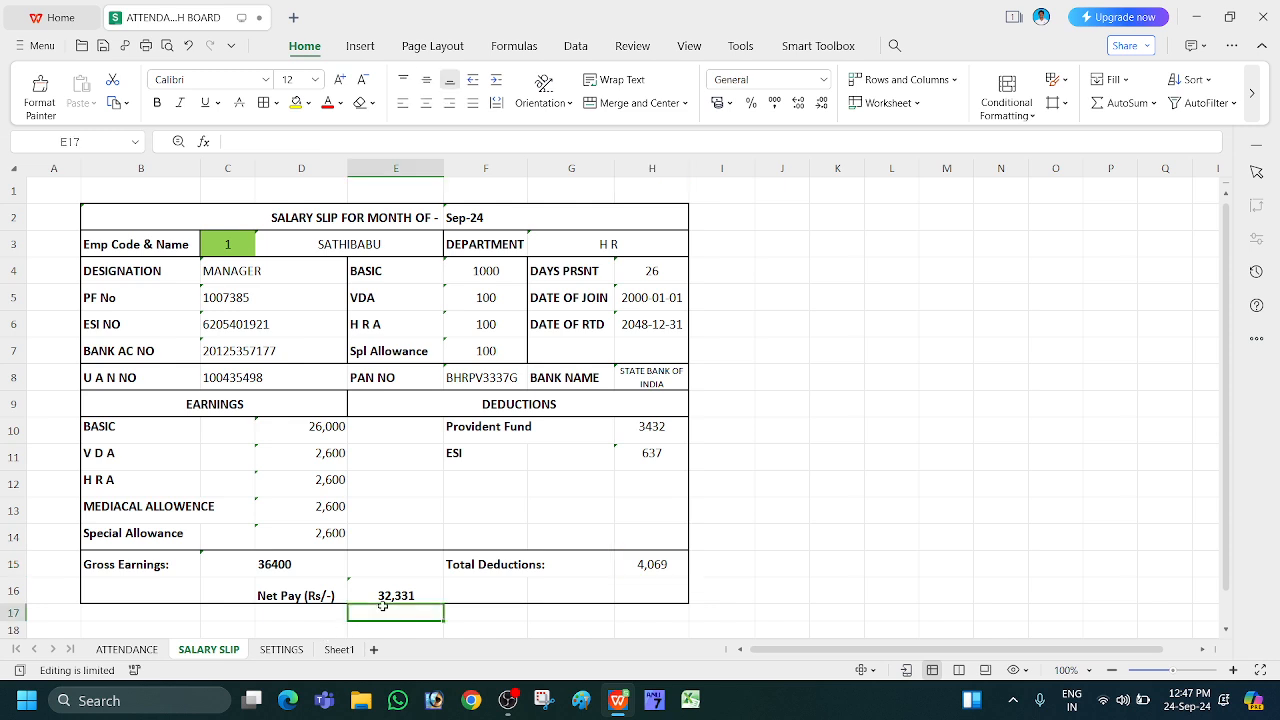
{"action": "left_click", "coordinate": [298, 623]}
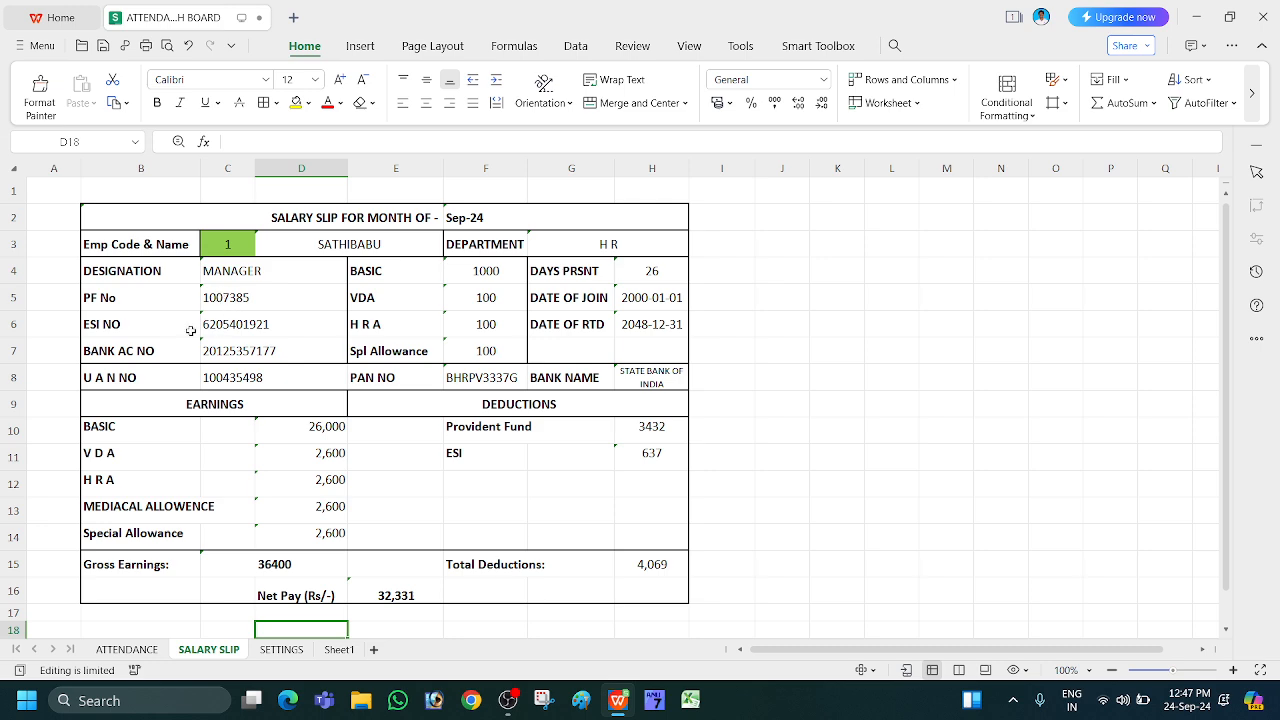
{"action": "left_click", "coordinate": [283, 650]}
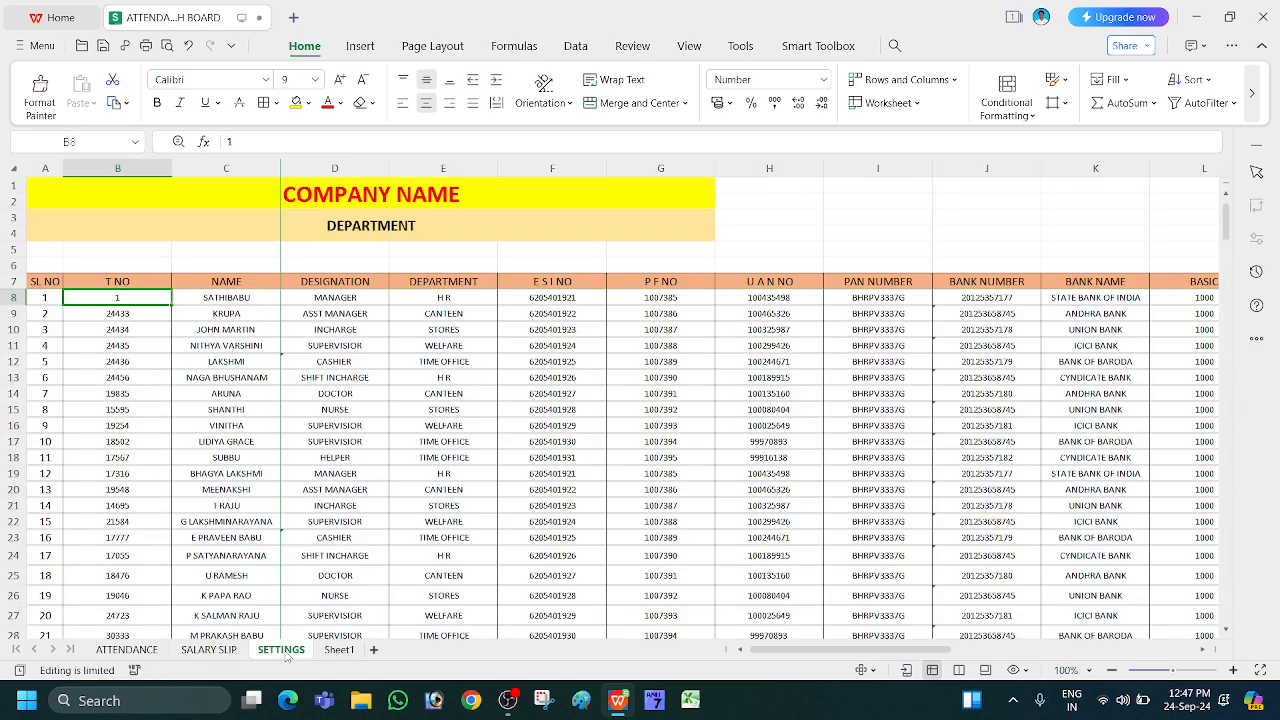
- Examine the first employee's name, designation, department, E S I, P F, U A N, PAN and bank number fields on SETTINGS
{"action": "left_click", "coordinate": [230, 297]}
{"action": "key", "text": "Right"}
{"action": "key", "text": "Right"}
{"action": "key", "text": "Right"}
{"action": "key", "text": "Right"}
{"action": "key", "text": "Right"}
{"action": "key", "text": "Right"}
{"action": "key", "text": "Right"}
{"action": "key", "text": "Right"}
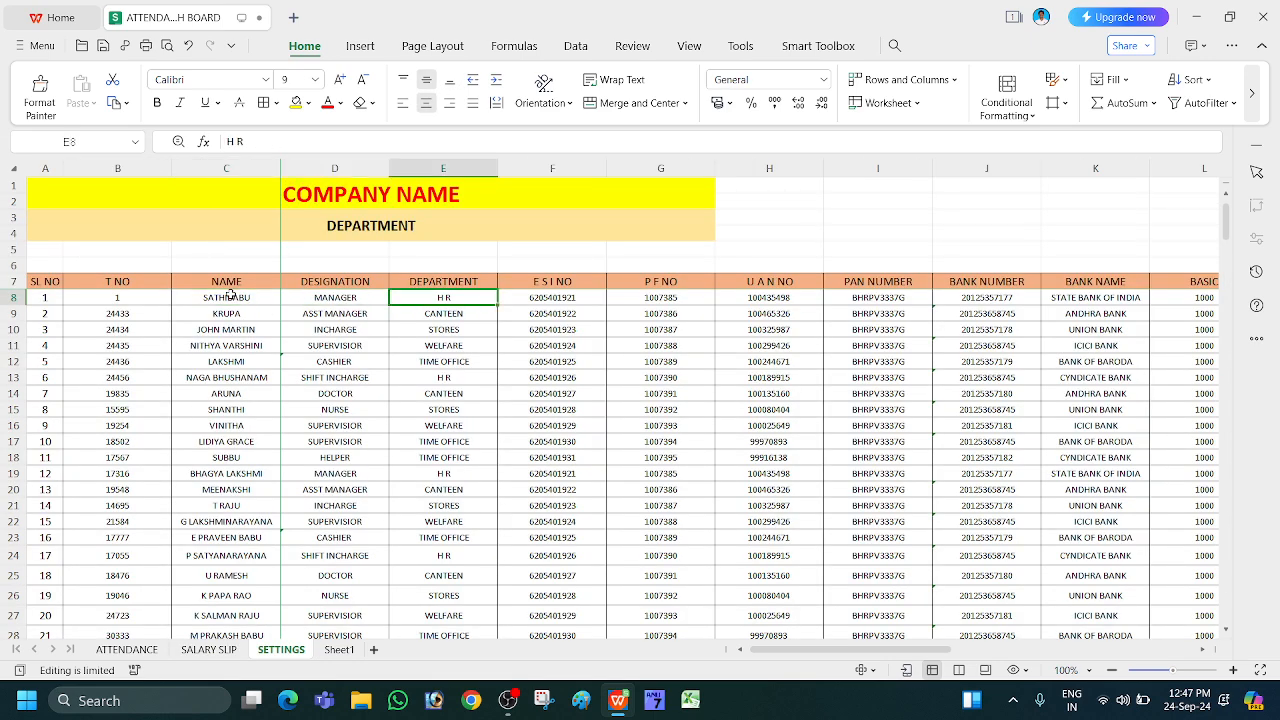
{"action": "key", "text": "Left"}
{"action": "key", "text": "Left"}
{"action": "key", "text": "Left"}
{"action": "key", "text": "Left"}
{"action": "key", "text": "Left"}
{"action": "key", "text": "Left"}
{"action": "key", "text": "Left"}
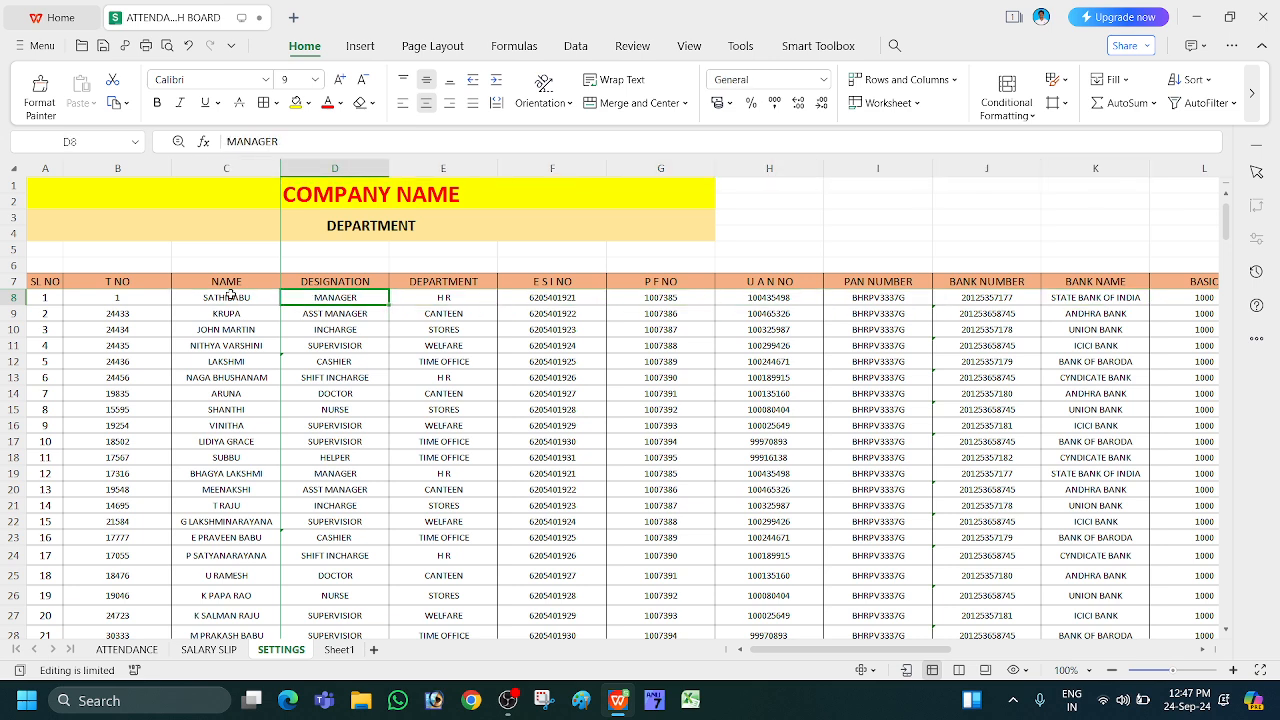
{"action": "key", "text": "Right"}
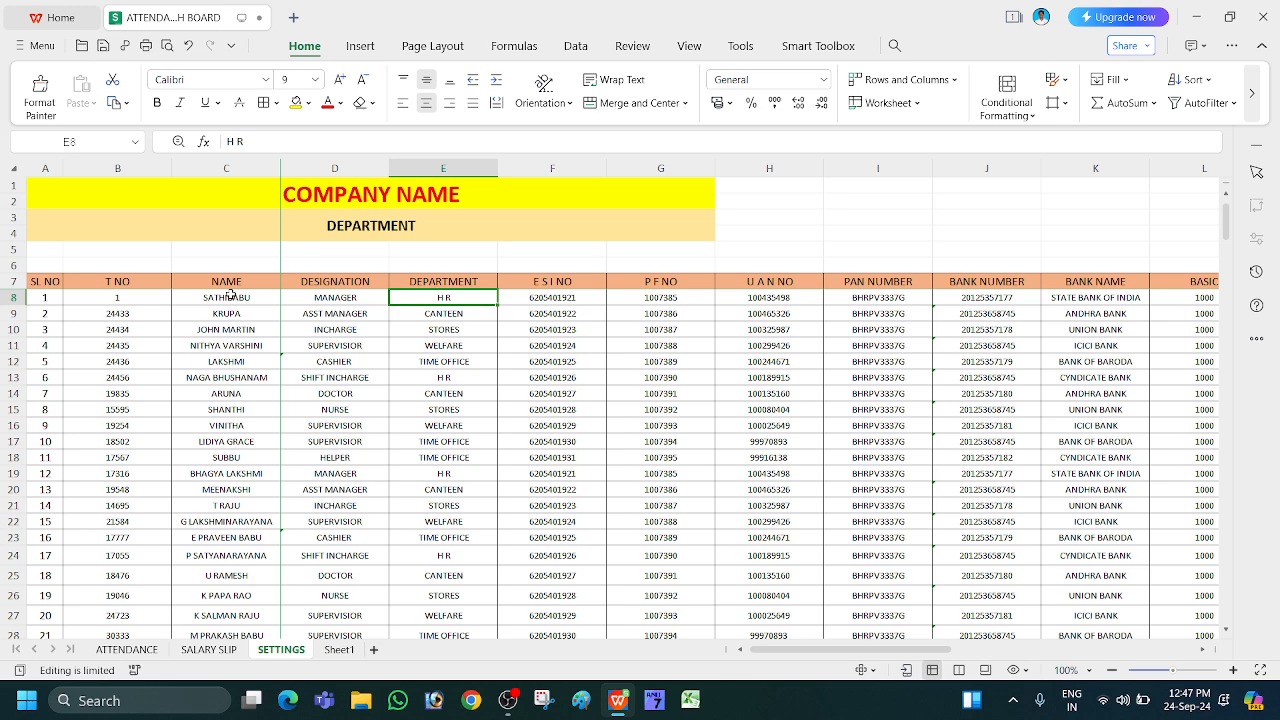
{"action": "key", "text": "Right"}
{"action": "key", "text": "Right"}
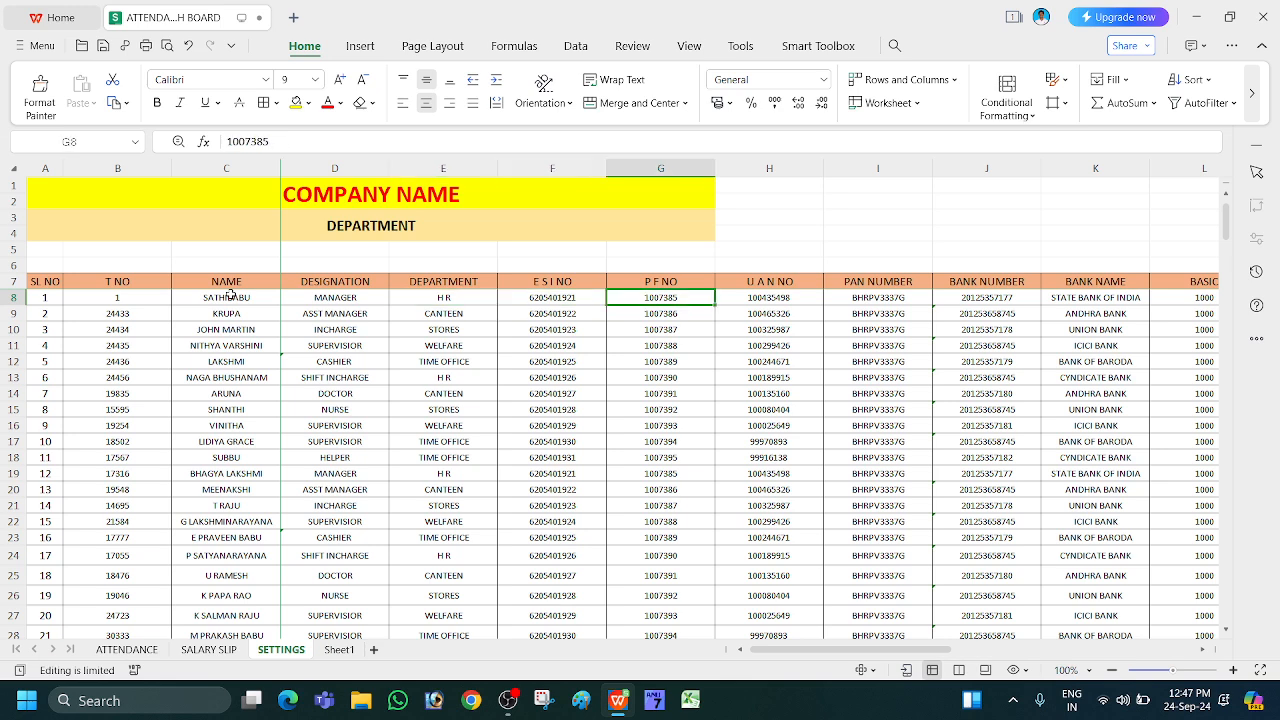
{"action": "key", "text": "Right"}
{"action": "key", "text": "Right"}
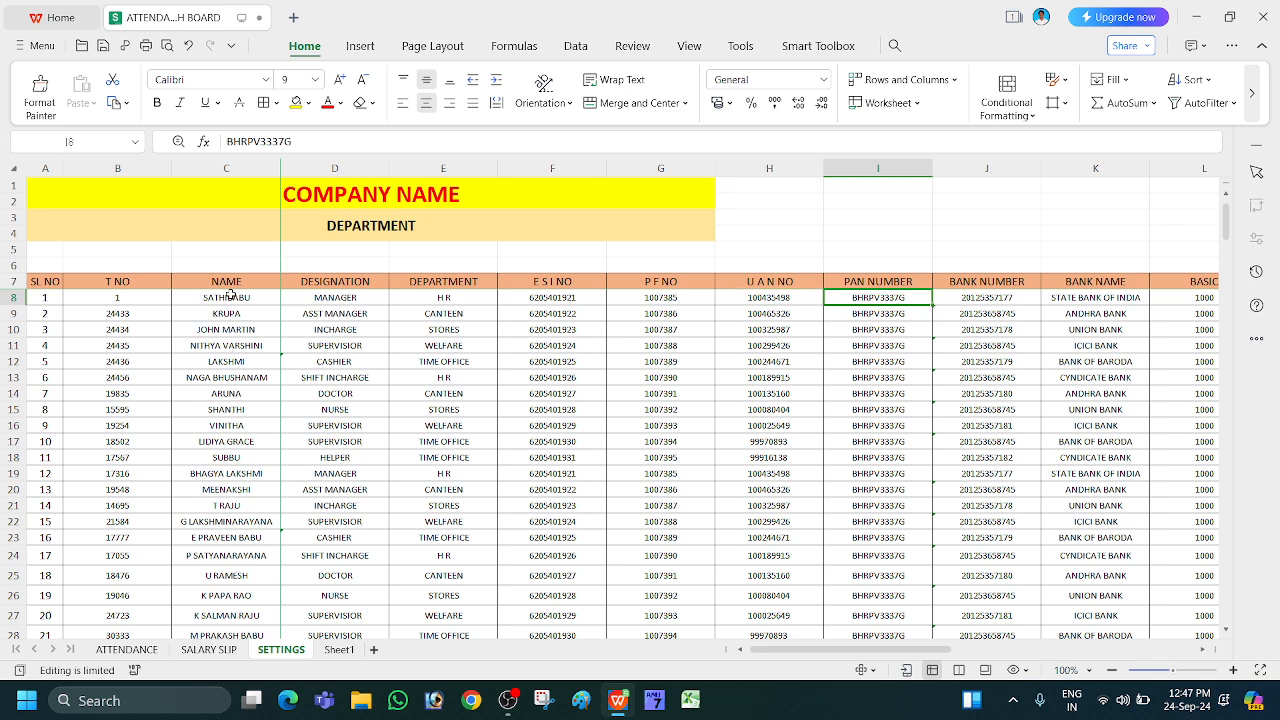
{"action": "key", "text": "Right"}
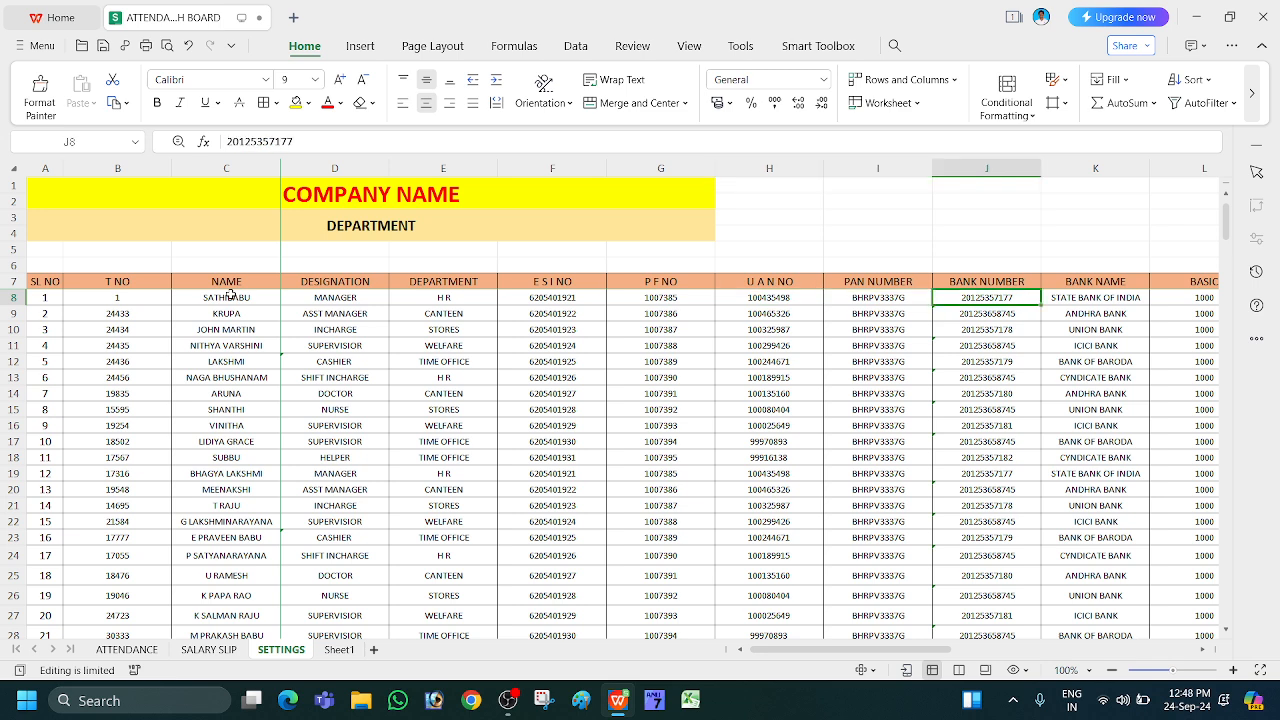
- Set the first employee's BASIC pay on the SETTINGS sheet to 500
{"action": "key", "text": "Right"}
{"action": "key", "text": "Right"}
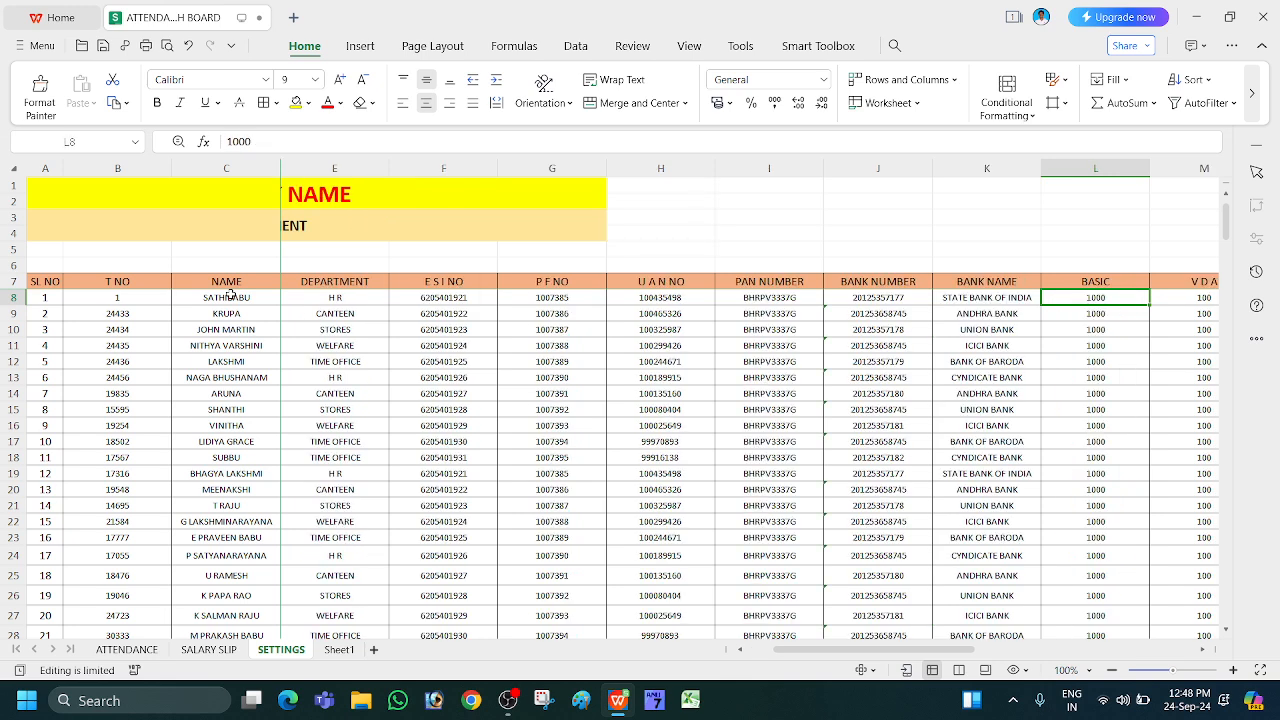
{"action": "type", "text": "500"}
{"action": "key", "text": "Return"}
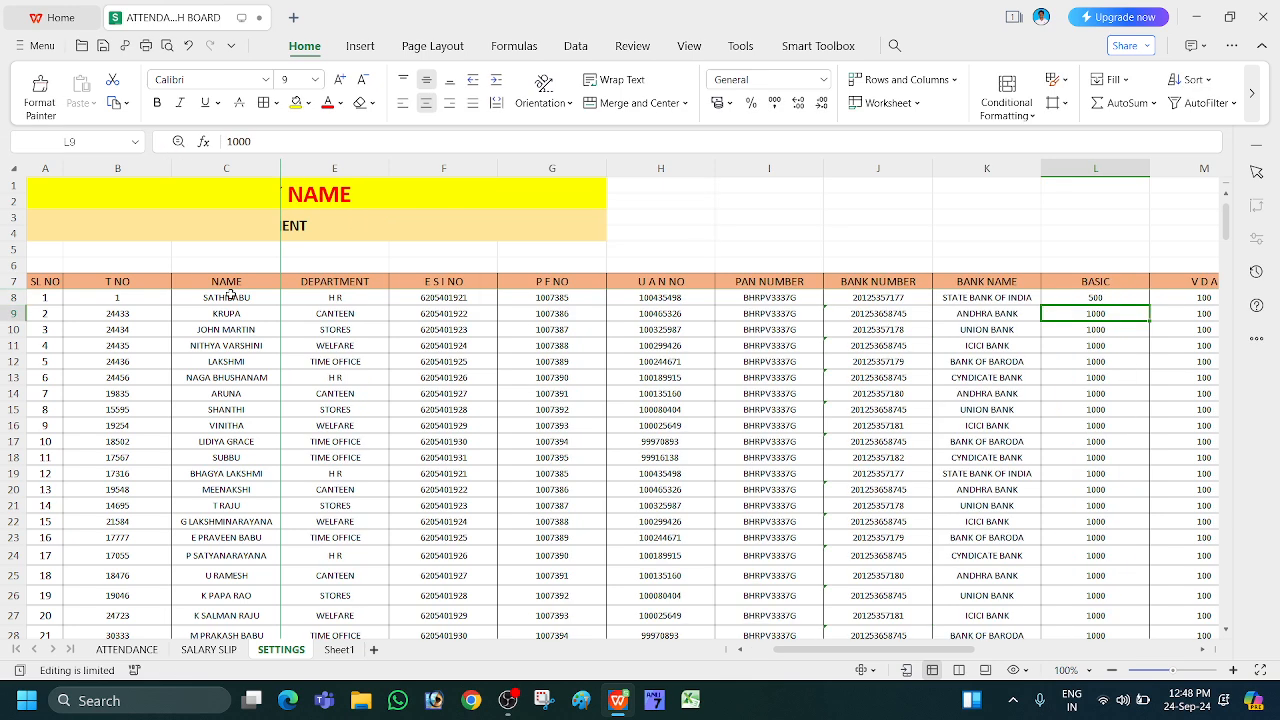
- Review the first employee's allowances and joining and retirement dates, and the DUTY and MONTH - YEAR lists on SETTINGS
{"action": "key", "text": "Up"}
{"action": "key", "text": "Right"}
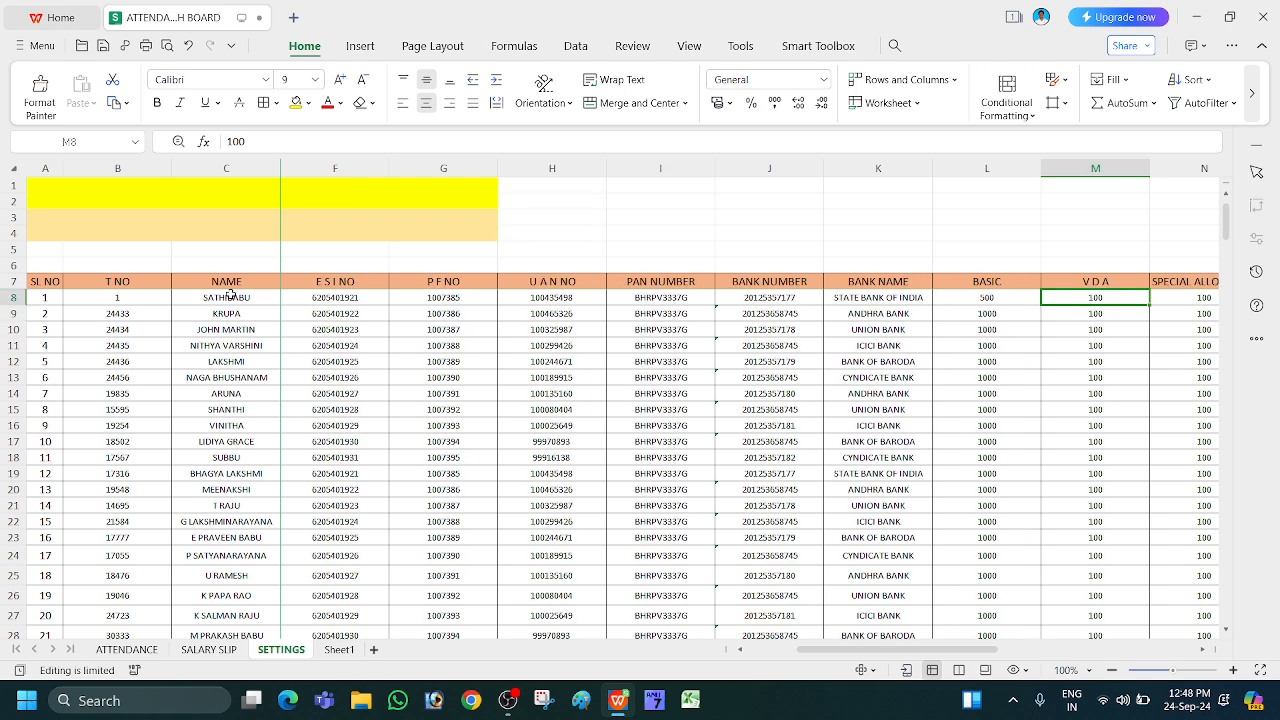
{"action": "key", "text": "Right"}
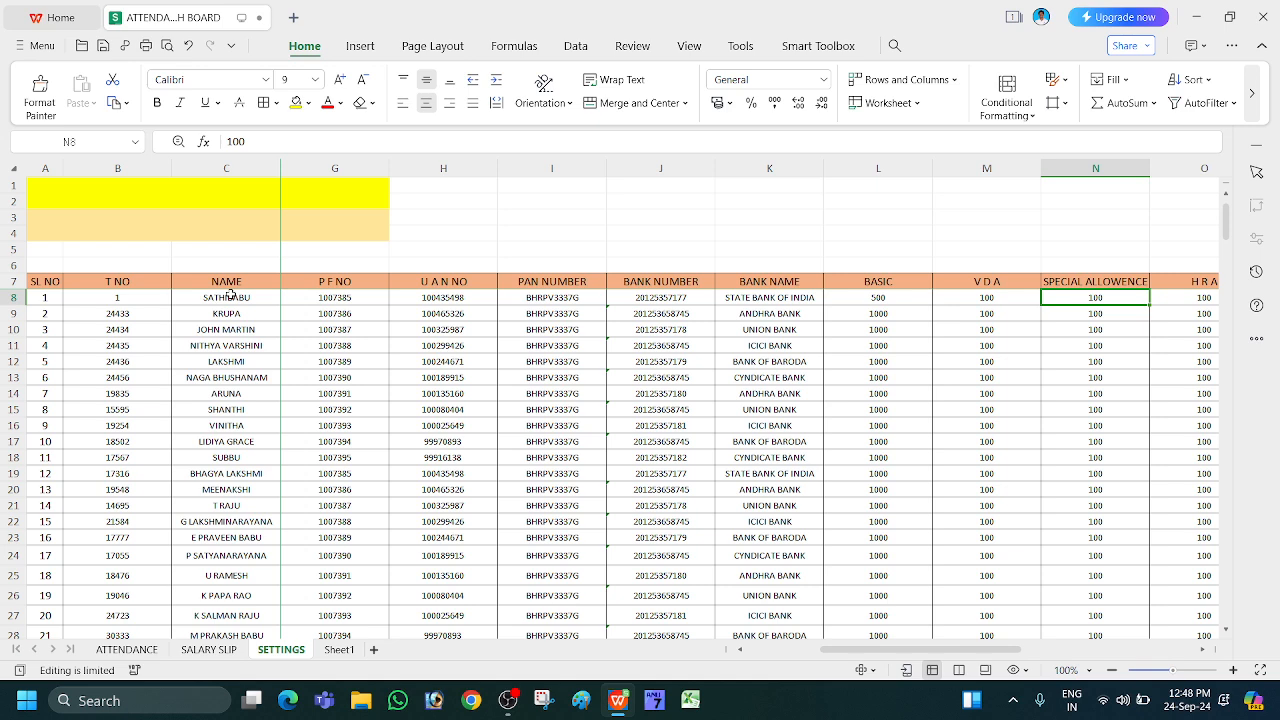
{"action": "key", "text": "Right"}
{"action": "key", "text": "Right"}
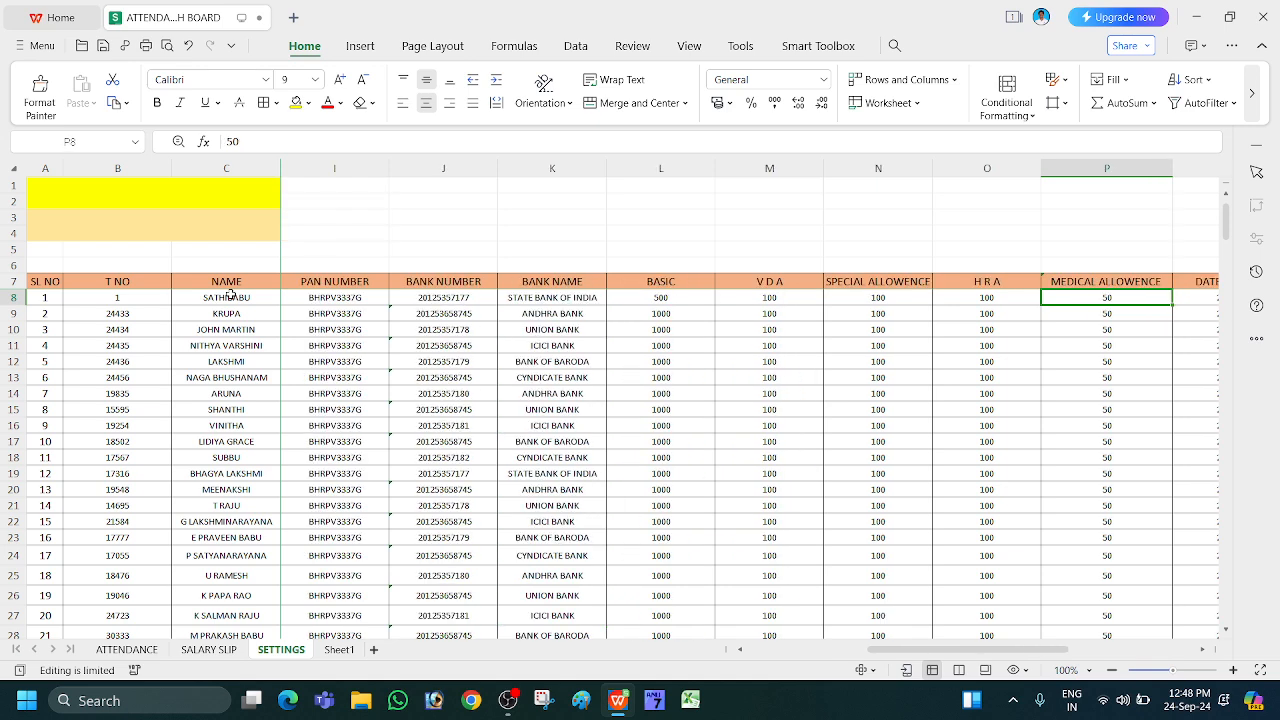
{"action": "key", "text": "Right"}
{"action": "key", "text": "Right"}
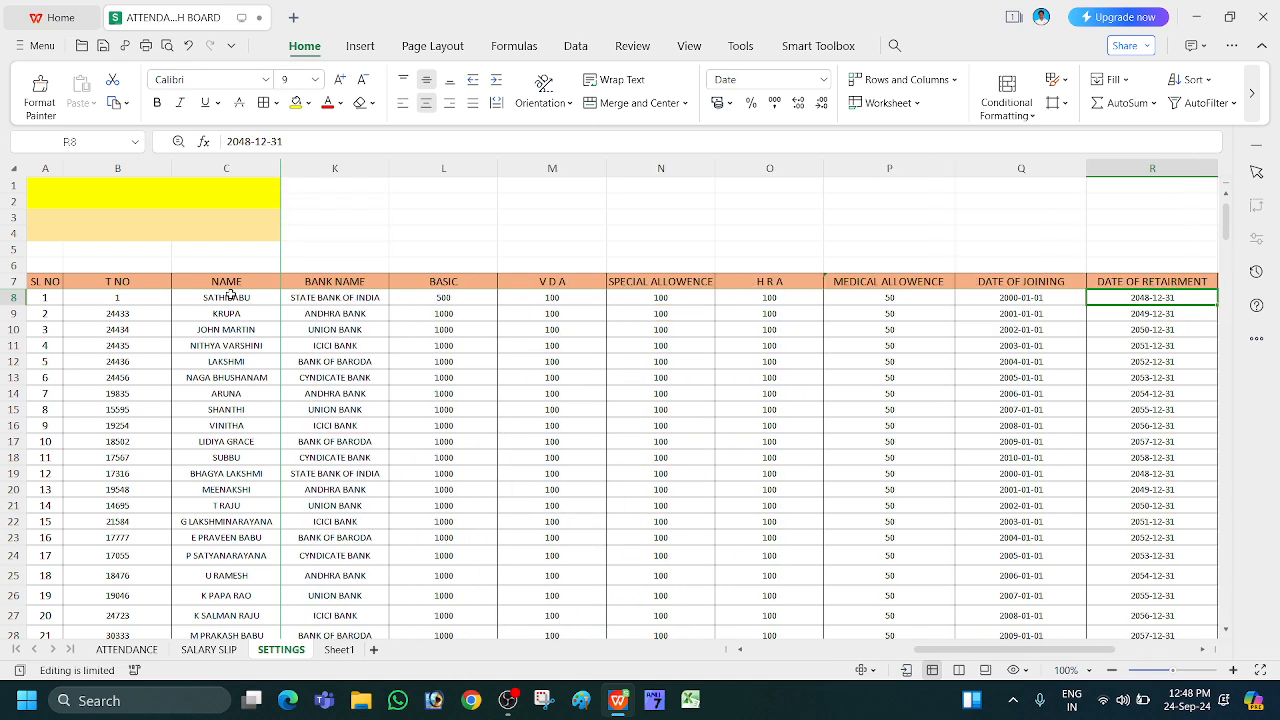
{"action": "key", "text": "Right"}
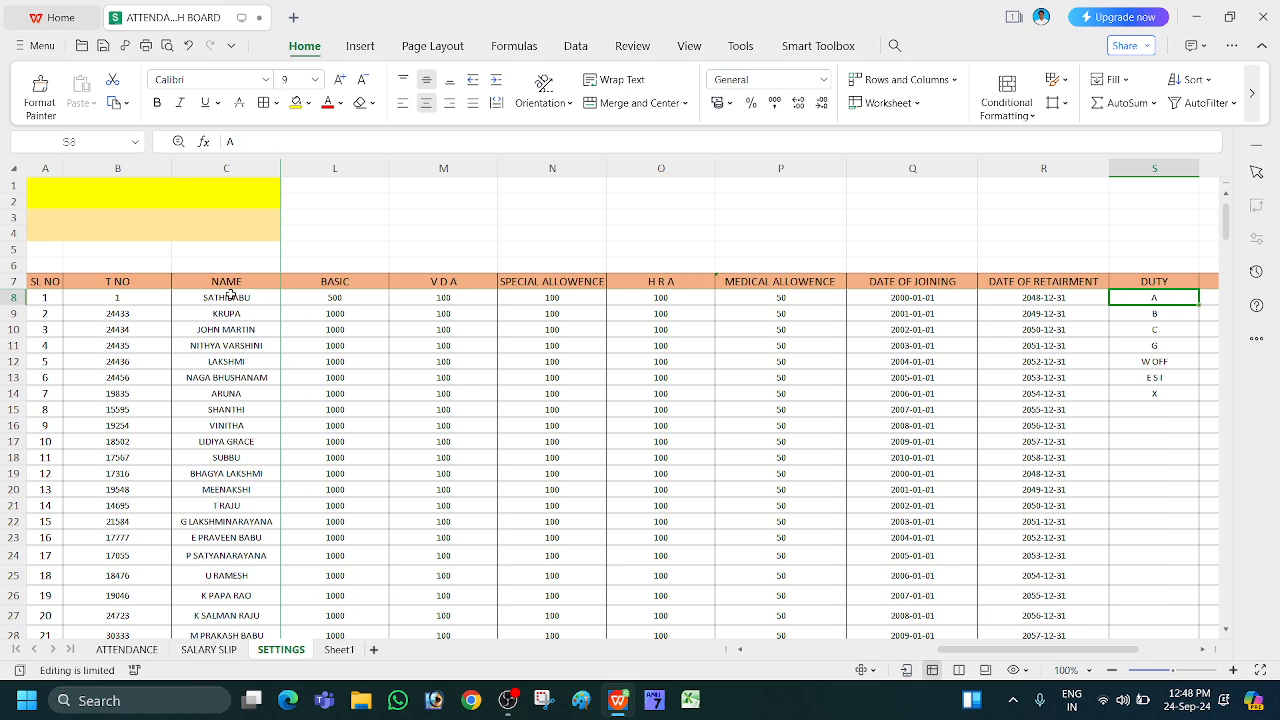
{"action": "key", "text": "Right"}
{"action": "key", "text": "Right"}
{"action": "key", "text": "Right"}
{"action": "key", "text": "Right"}
{"action": "key", "text": "Right"}
{"action": "key", "text": "Right"}
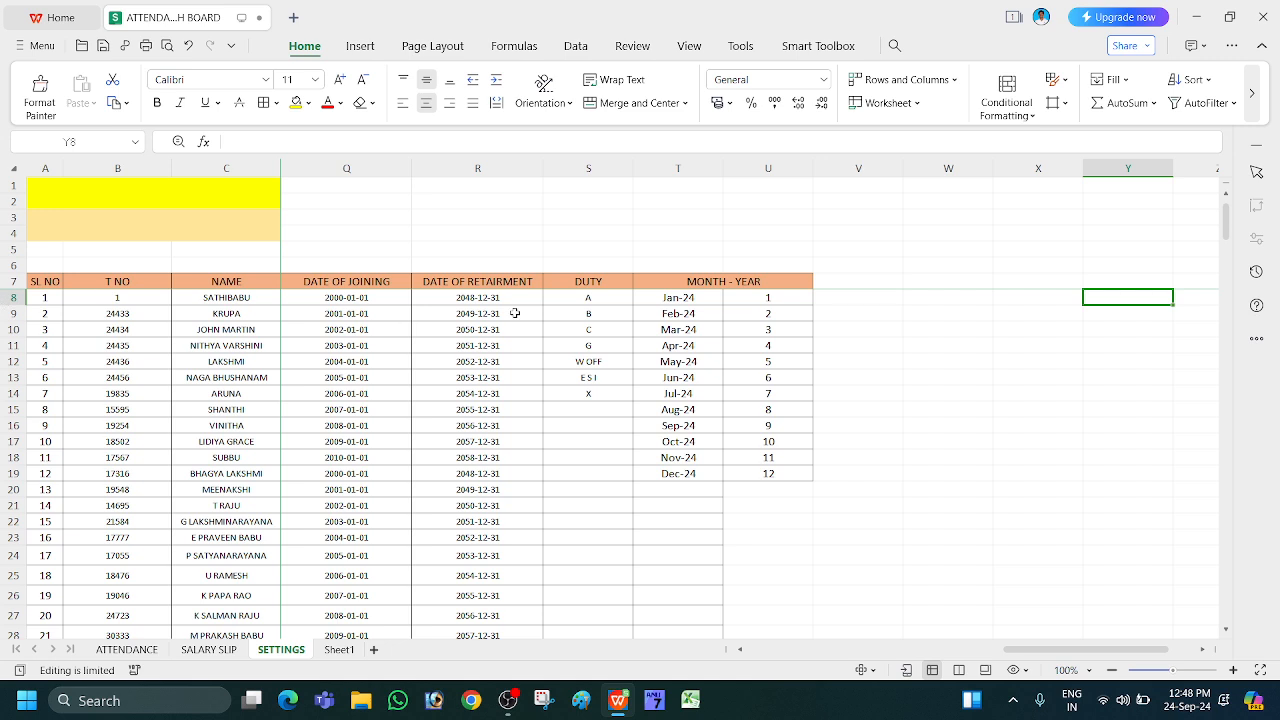
- Check the first employee's 15-Sep cell on ATTENDANCE and clear the E S I and X codes from the DUTY list on SETTINGS
{"action": "left_click", "coordinate": [600, 304]}
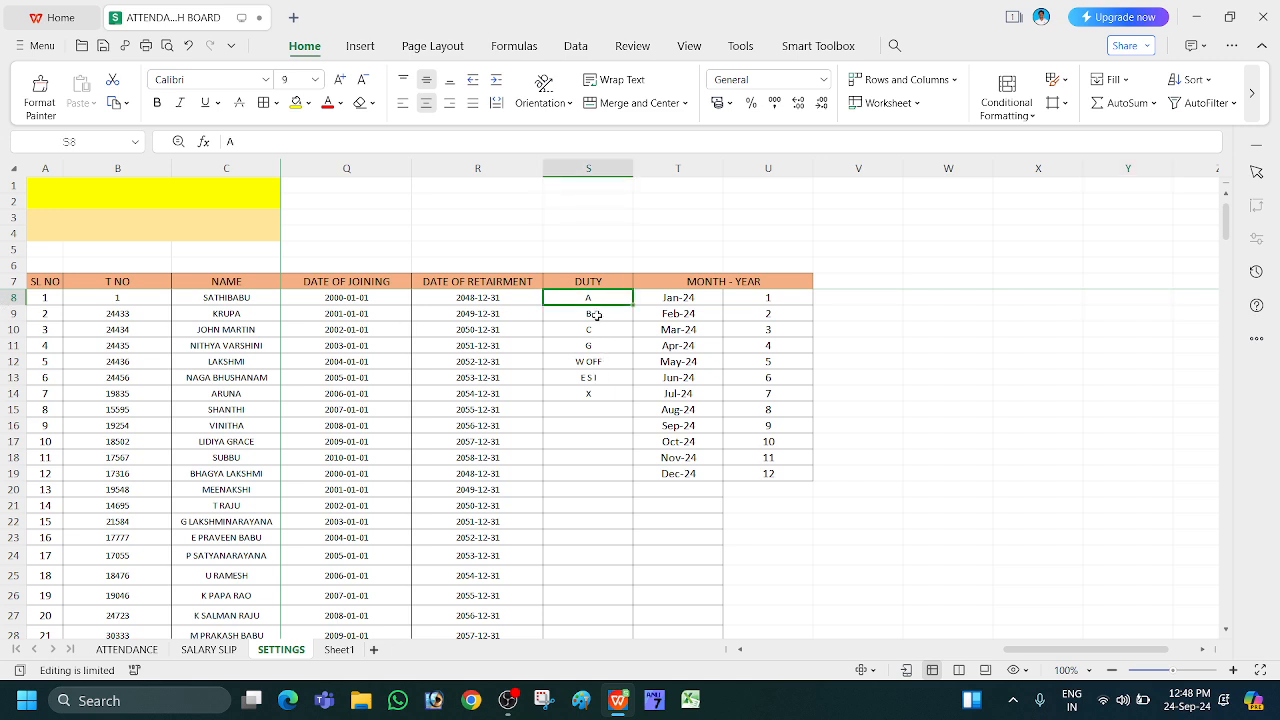
{"action": "left_click", "coordinate": [126, 650]}
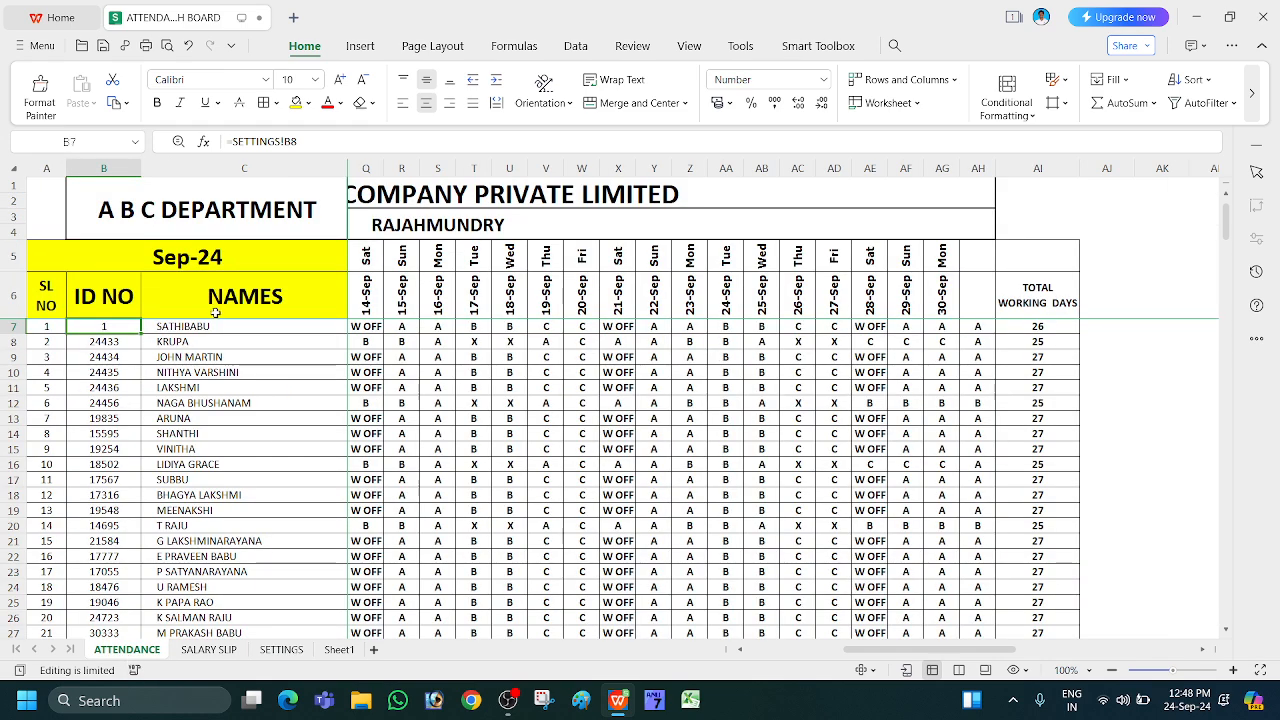
{"action": "left_click", "coordinate": [402, 330]}
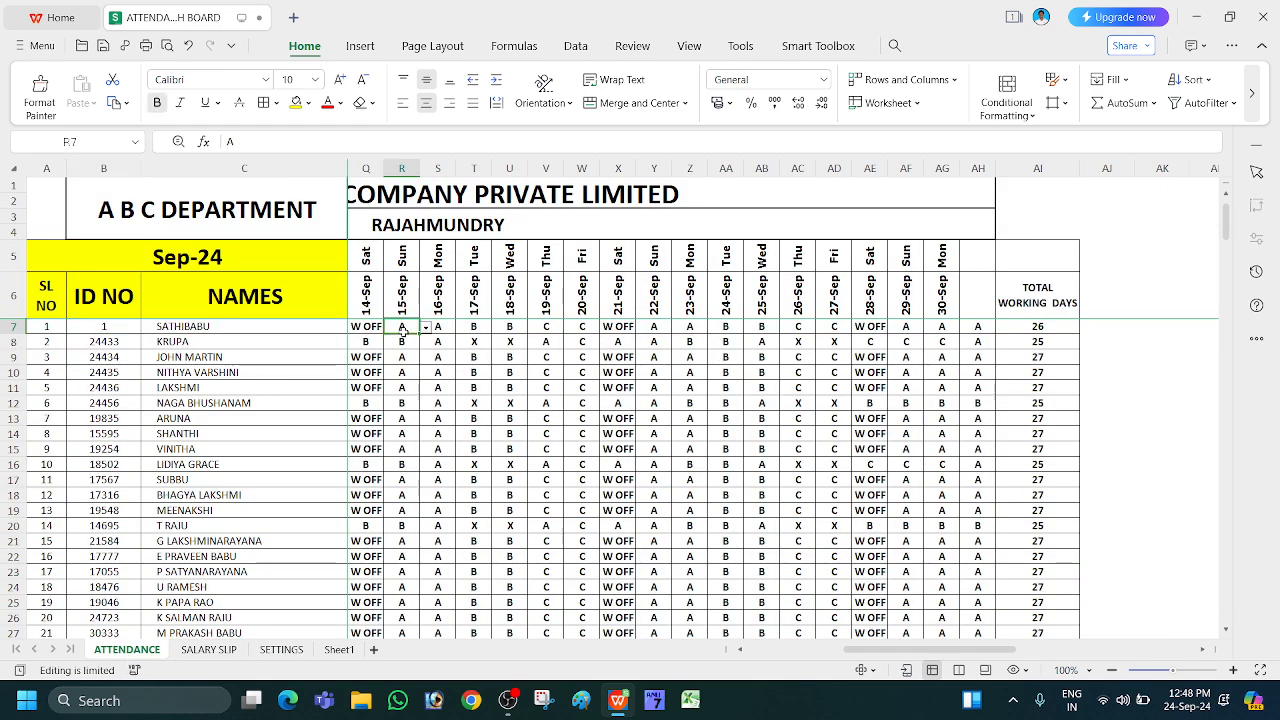
{"action": "left_click", "coordinate": [285, 650]}
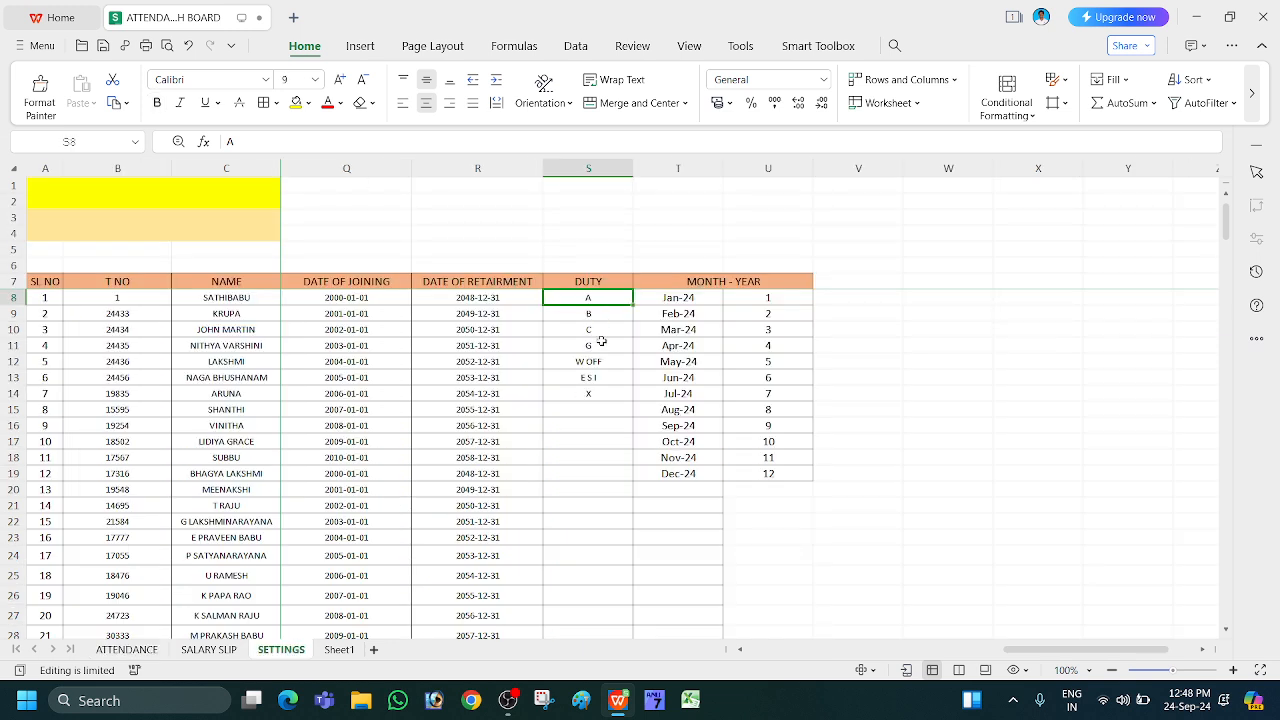
{"action": "left_click", "coordinate": [600, 377]}
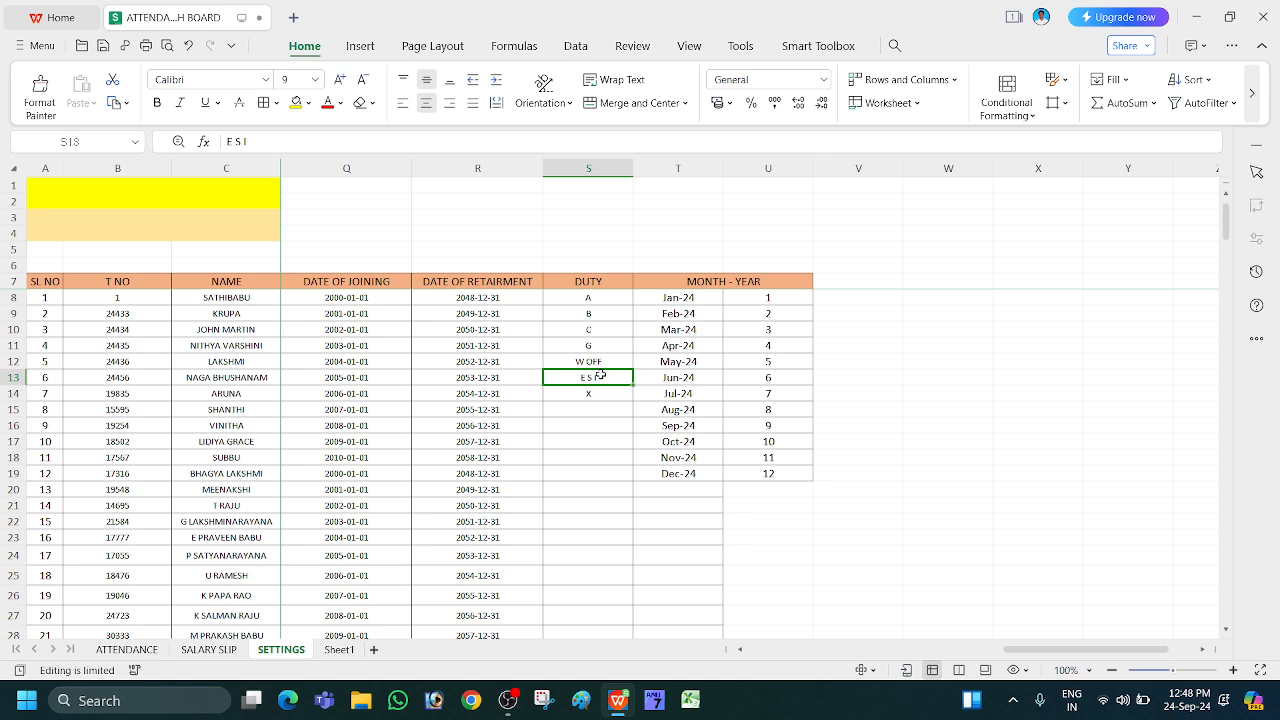
{"action": "key", "text": "shift+Down"}
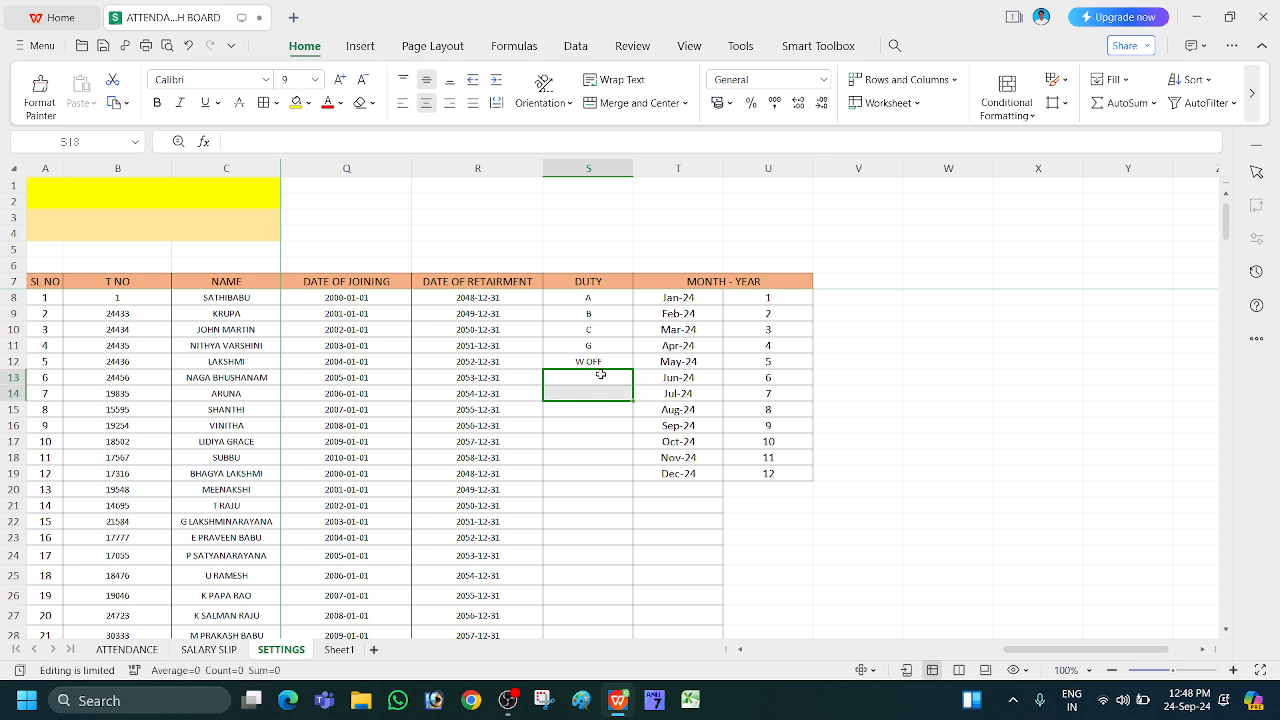
- Set the first employee's 15-Sep attendance to W OFF, choosing from the cell's list of duty codes
{"action": "left_click", "coordinate": [132, 649]}
{"action": "left_click", "coordinate": [426, 328]}
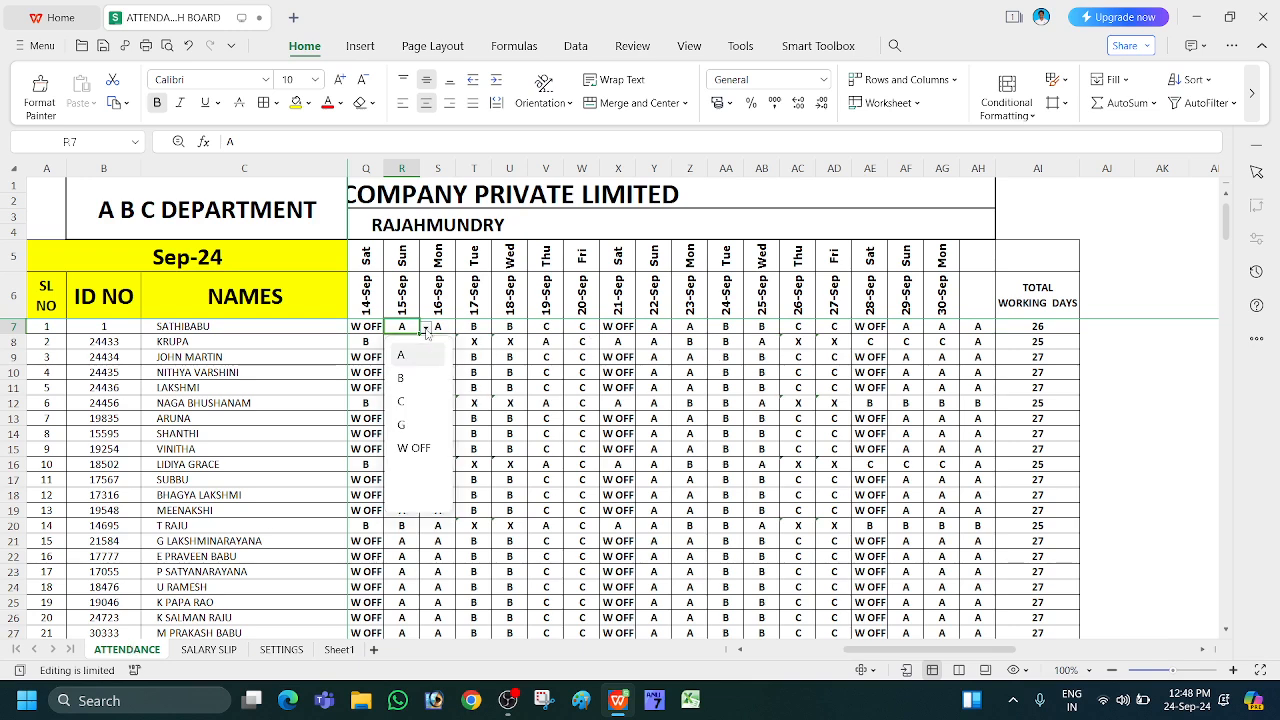
{"action": "left_click", "coordinate": [414, 448]}
- Compare the MONTH - YEAR list on SETTINGS with the month cell above the names on ATTENDANCE
{"action": "left_click", "coordinate": [276, 651]}
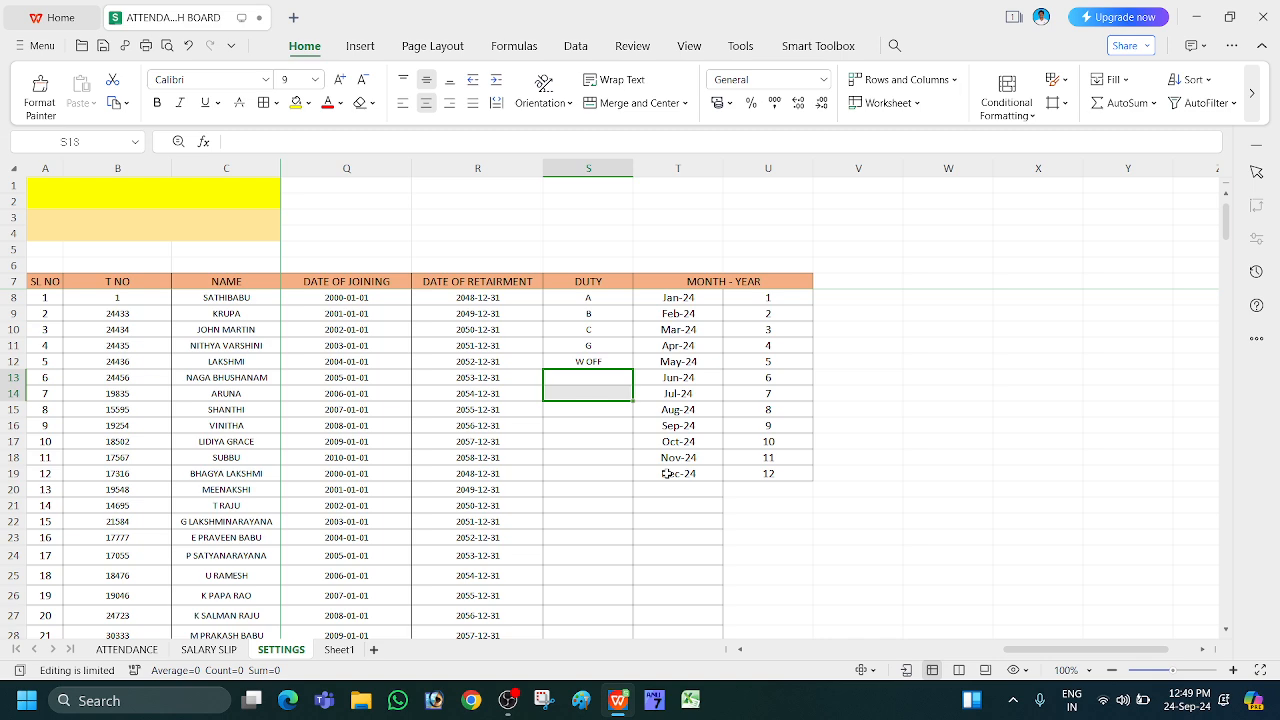
{"action": "left_click", "coordinate": [693, 297]}
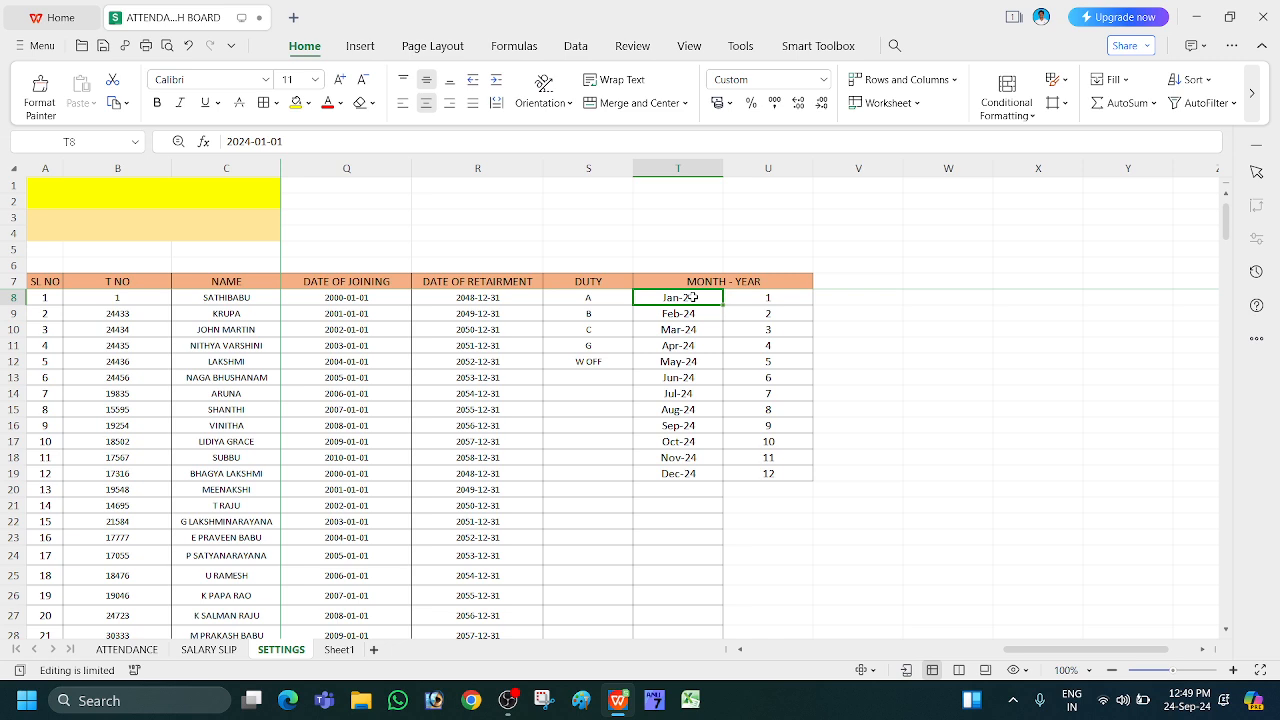
{"action": "key", "text": "Down"}
{"action": "key", "text": "Down"}
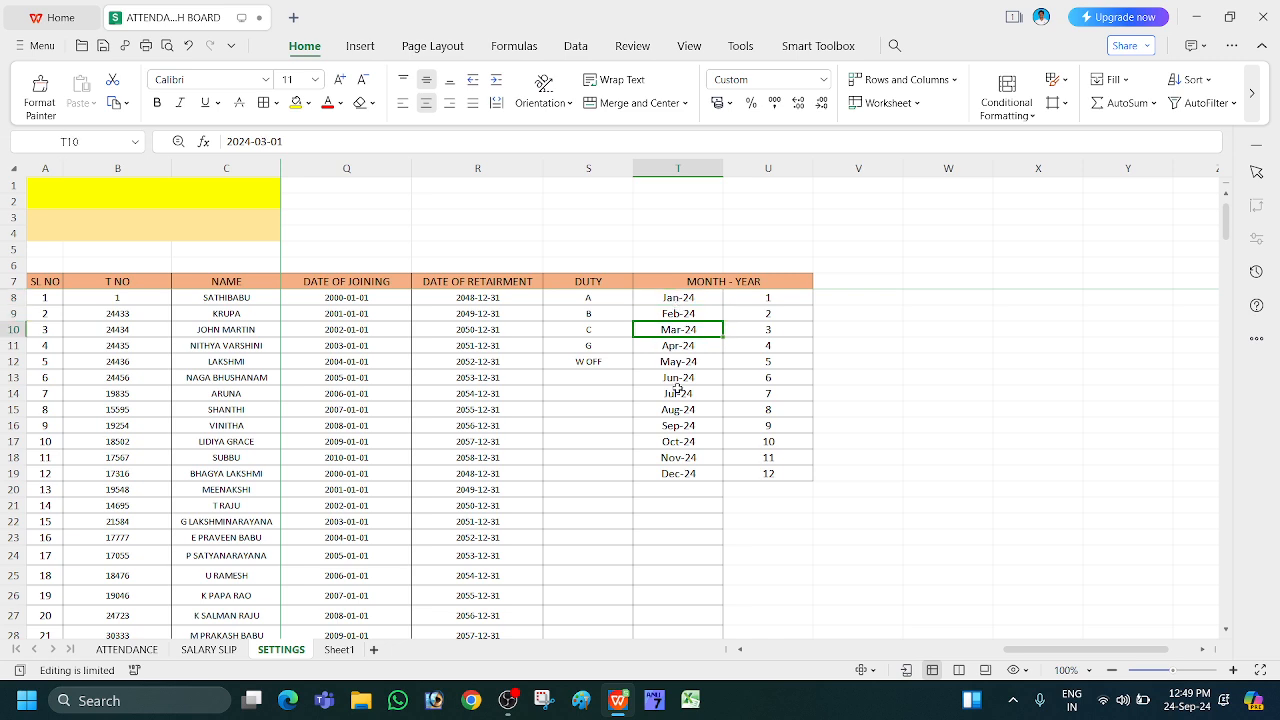
{"action": "left_click", "coordinate": [127, 649]}
{"action": "left_click", "coordinate": [273, 243]}
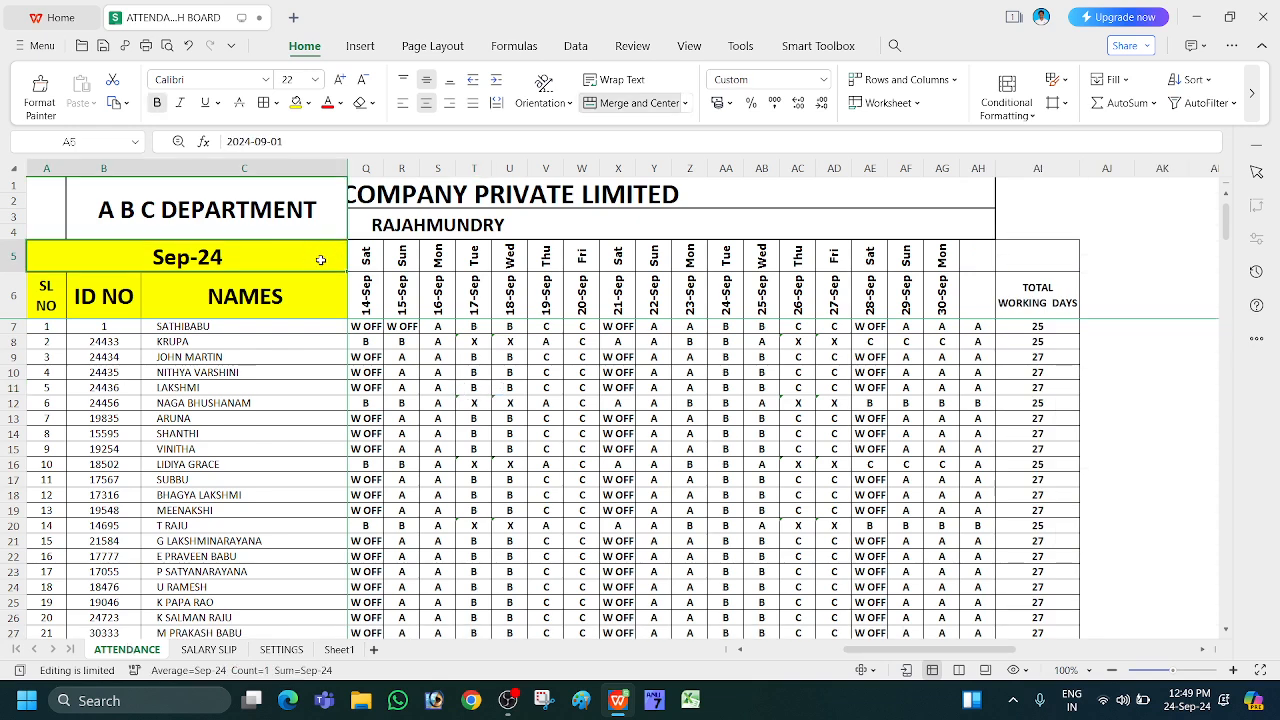
{"action": "left_click", "coordinate": [272, 652]}
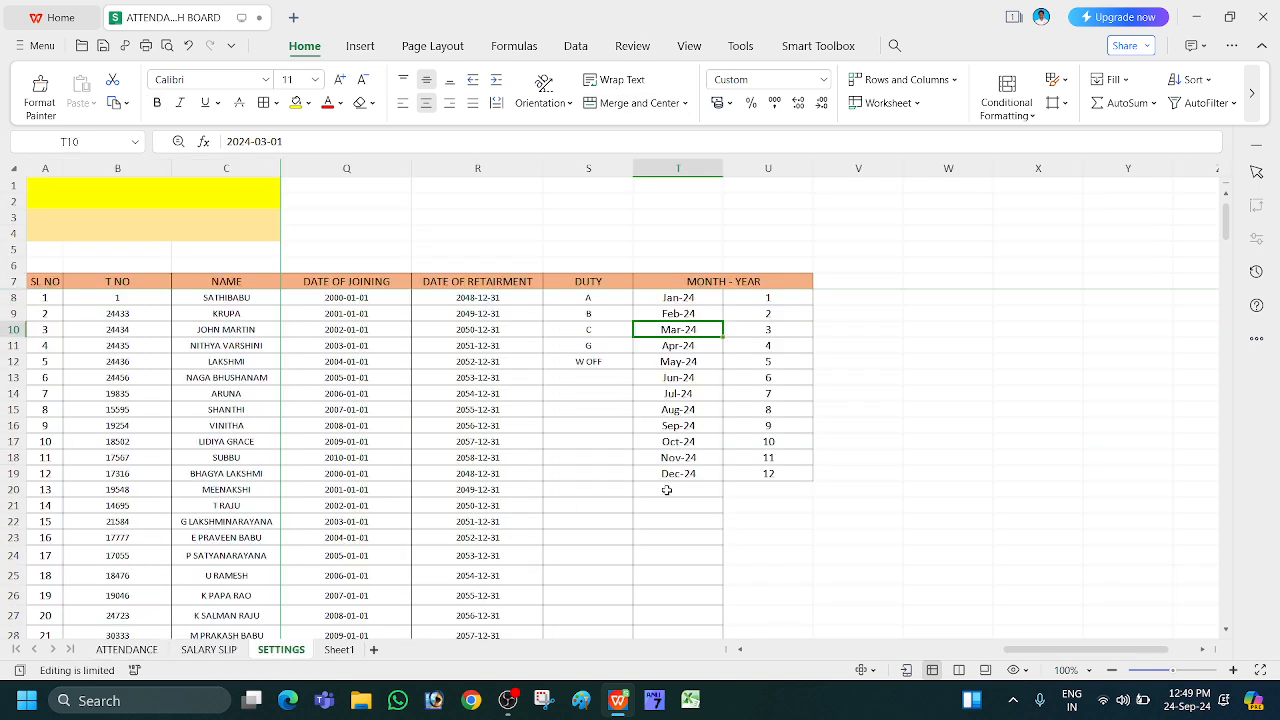
{"action": "left_click", "coordinate": [128, 650]}
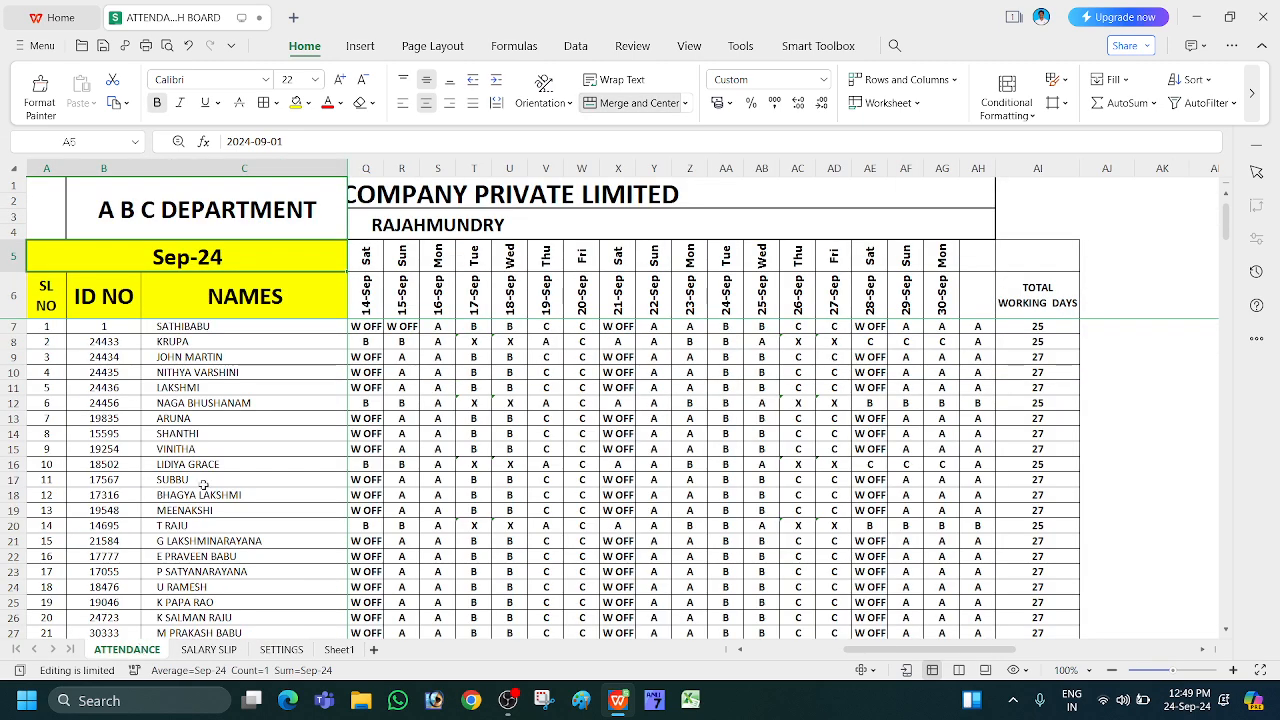
- Switch the ATTENDANCE sheet's month to Aug-24 and set it back to Sep-24
{"action": "left_click", "coordinate": [524, 512]}
{"action": "key", "text": "Left"}
{"action": "key", "text": "Left"}
{"action": "key", "text": "Left"}
{"action": "key", "text": "Left"}
{"action": "key", "text": "Left"}
{"action": "key", "text": "Left"}
{"action": "key", "text": "Left"}
{"action": "key", "text": "Left"}
{"action": "key", "text": "Left"}
{"action": "key", "text": "Left"}
{"action": "key", "text": "Left"}
{"action": "key", "text": "Left"}
{"action": "key", "text": "Left"}
{"action": "key", "text": "Left"}
{"action": "key", "text": "Left"}
{"action": "key", "text": "Left"}
{"action": "key", "text": "Left"}
{"action": "key", "text": "Left"}
{"action": "key", "text": "Left"}
{"action": "key", "text": "Left"}
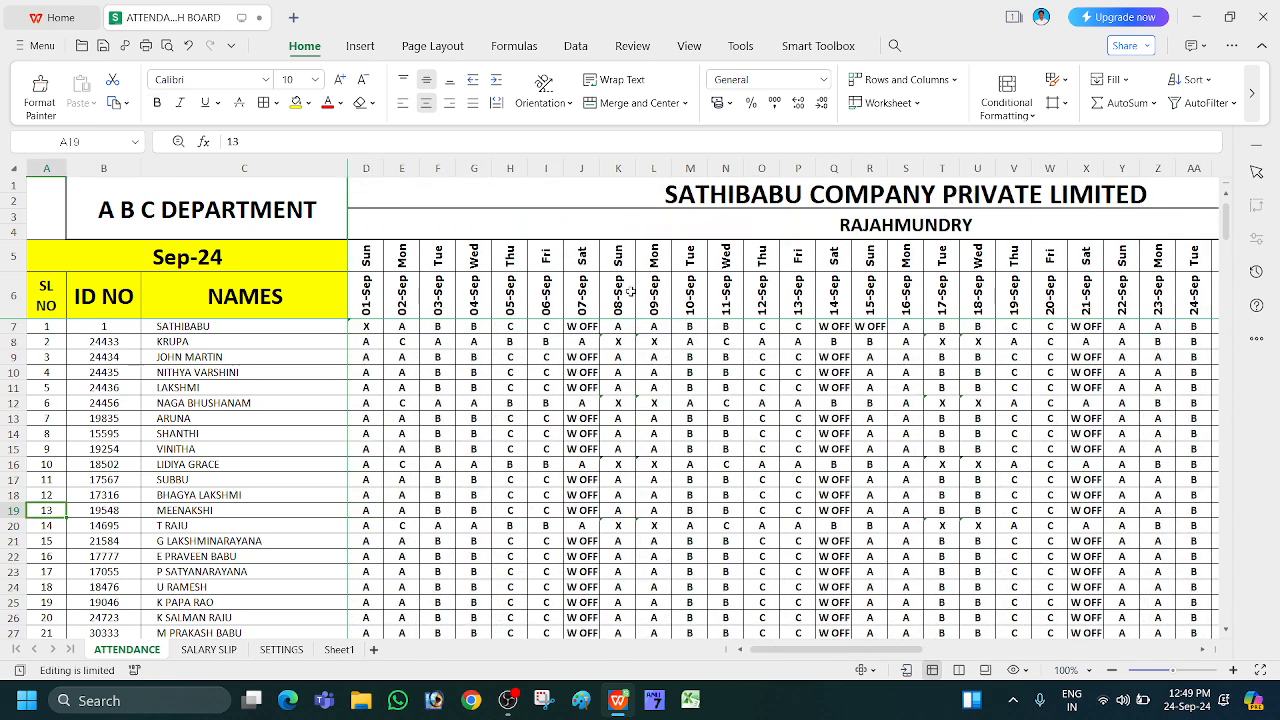
{"action": "left_click", "coordinate": [319, 242]}
{"action": "left_click", "coordinate": [354, 265]}
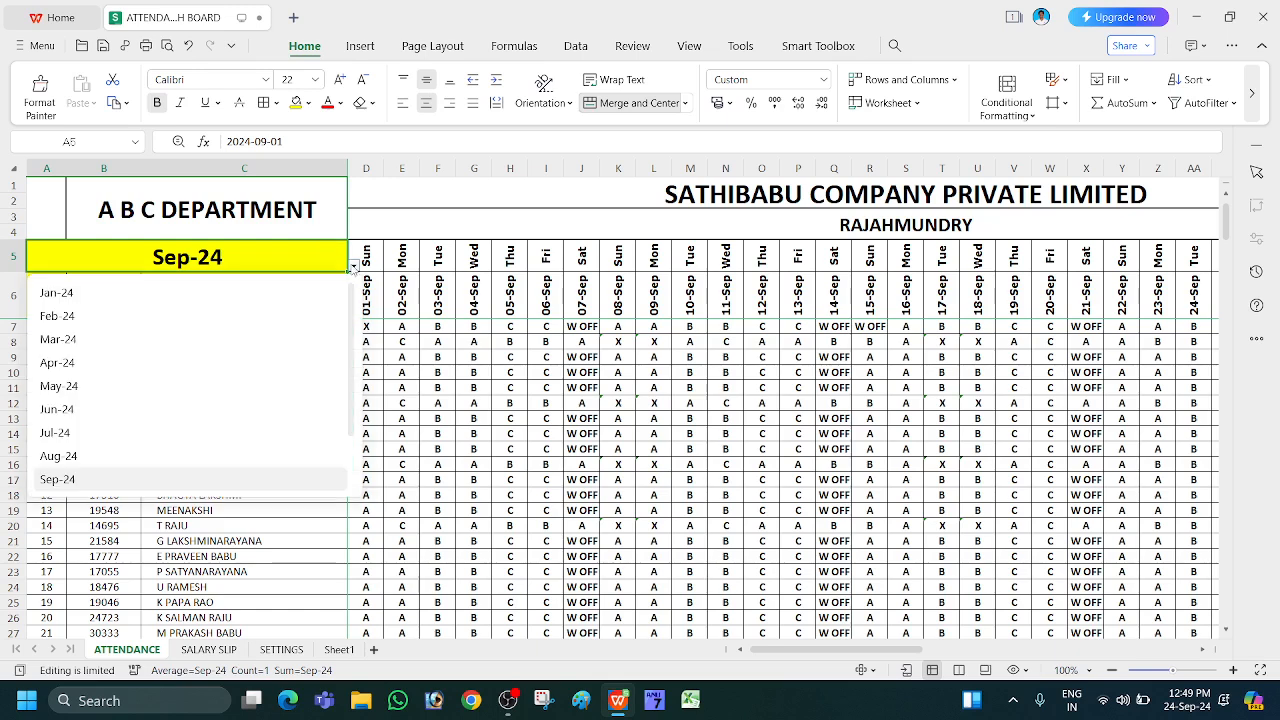
{"action": "left_click", "coordinate": [206, 457]}
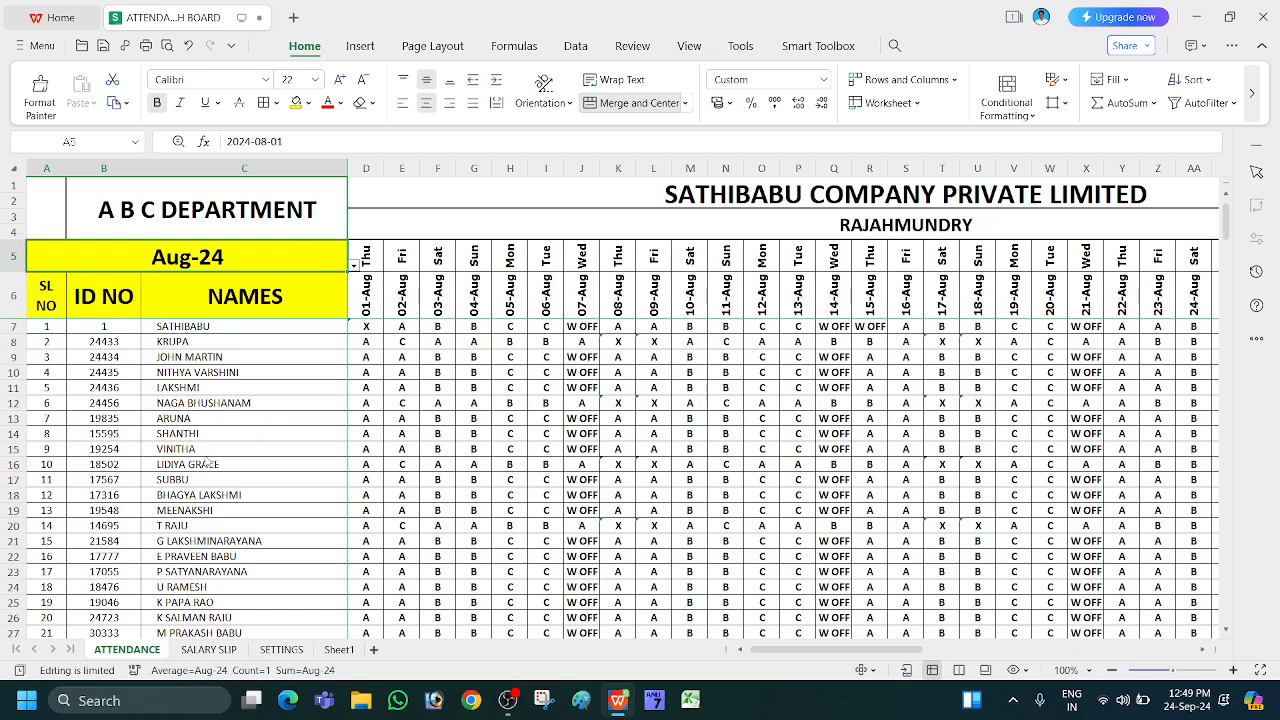
{"action": "left_click", "coordinate": [353, 265]}
{"action": "left_click", "coordinate": [226, 477]}
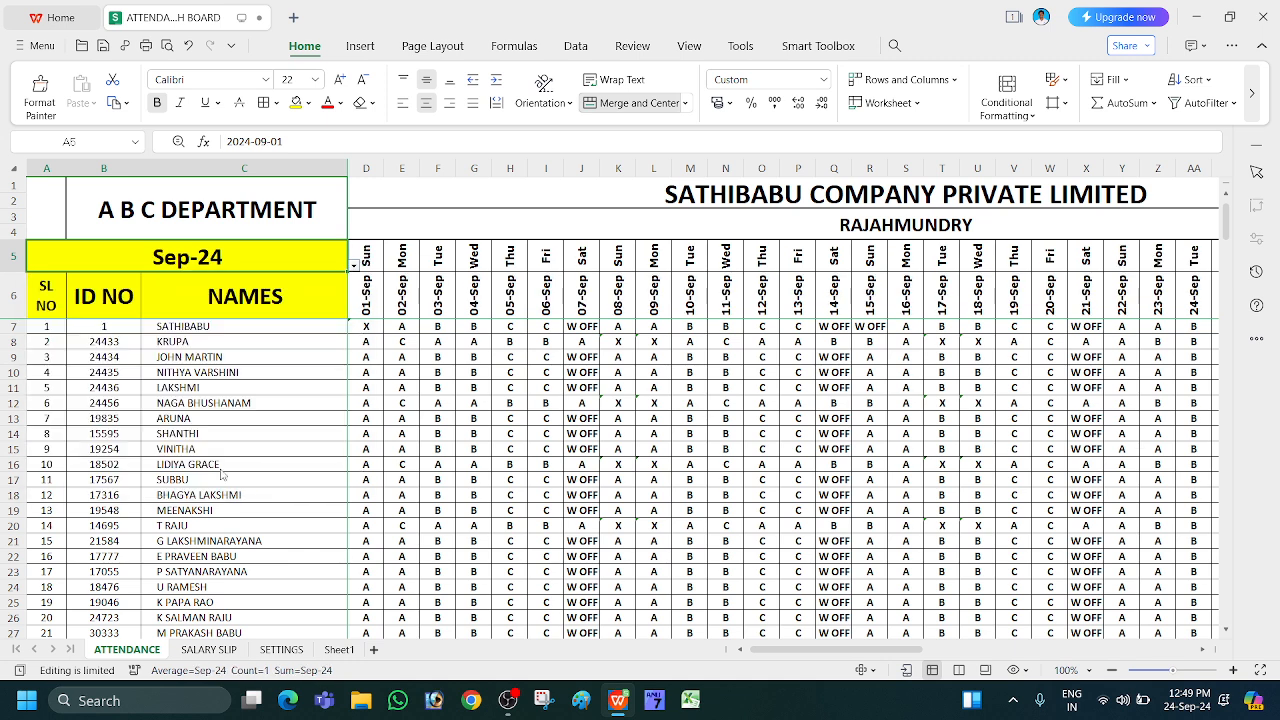
- Look over the September attendance rows and the employee records on SETTINGS, from the DUTY column back to SL NO
{"action": "left_click", "coordinate": [441, 495]}
{"action": "scroll", "coordinate": [406, 480], "scroll_direction": "down", "scroll_amount": 4}
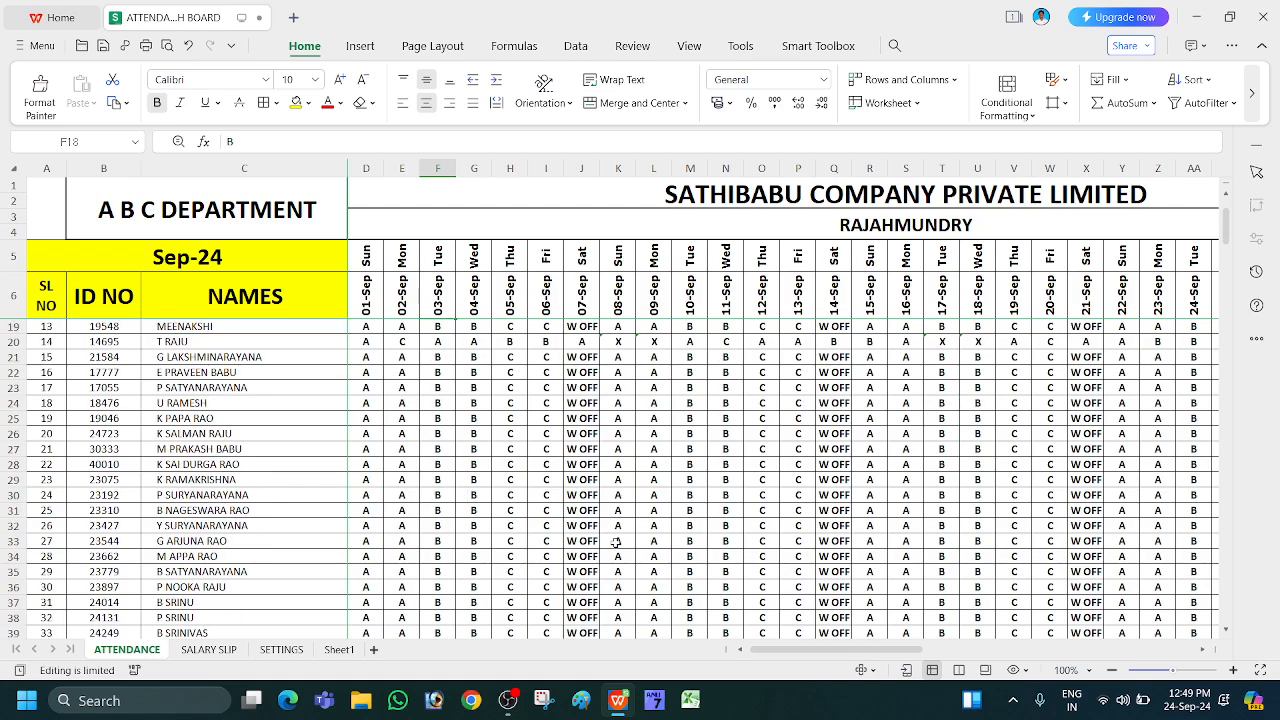
{"action": "scroll", "coordinate": [350, 560], "scroll_direction": "up", "scroll_amount": 3}
{"action": "left_click", "coordinate": [281, 650]}
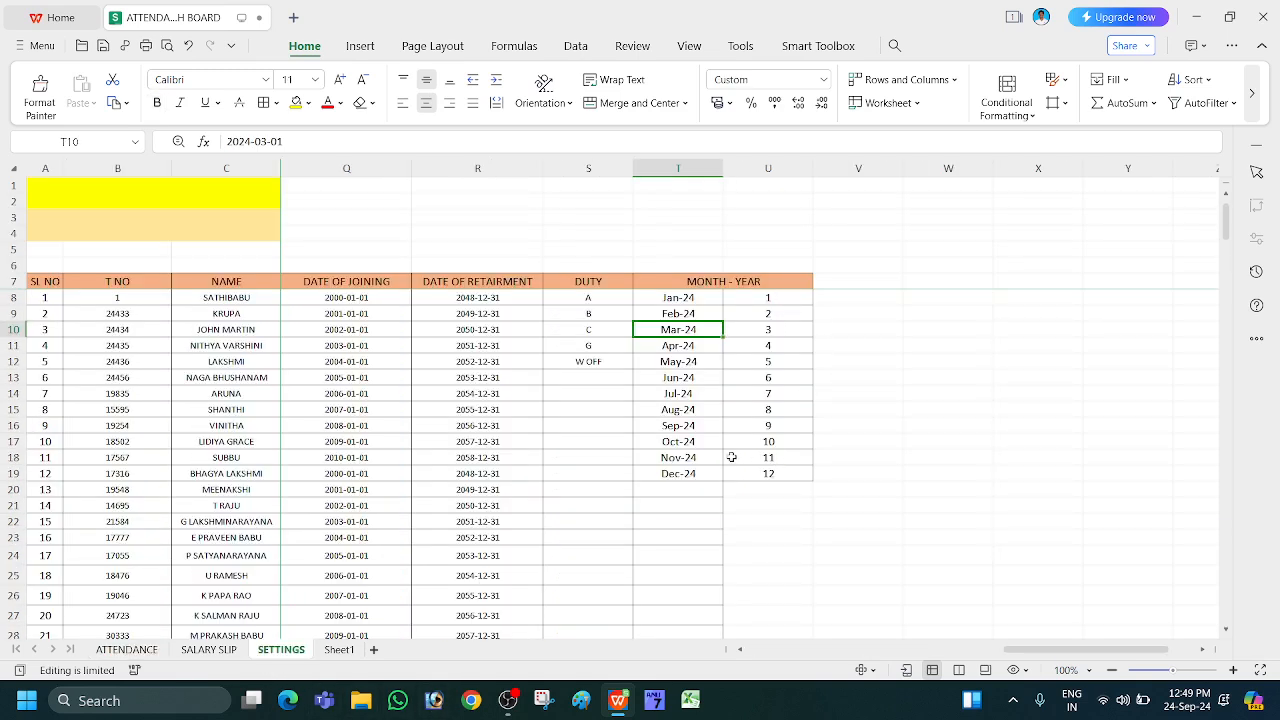
{"action": "left_click", "coordinate": [596, 377]}
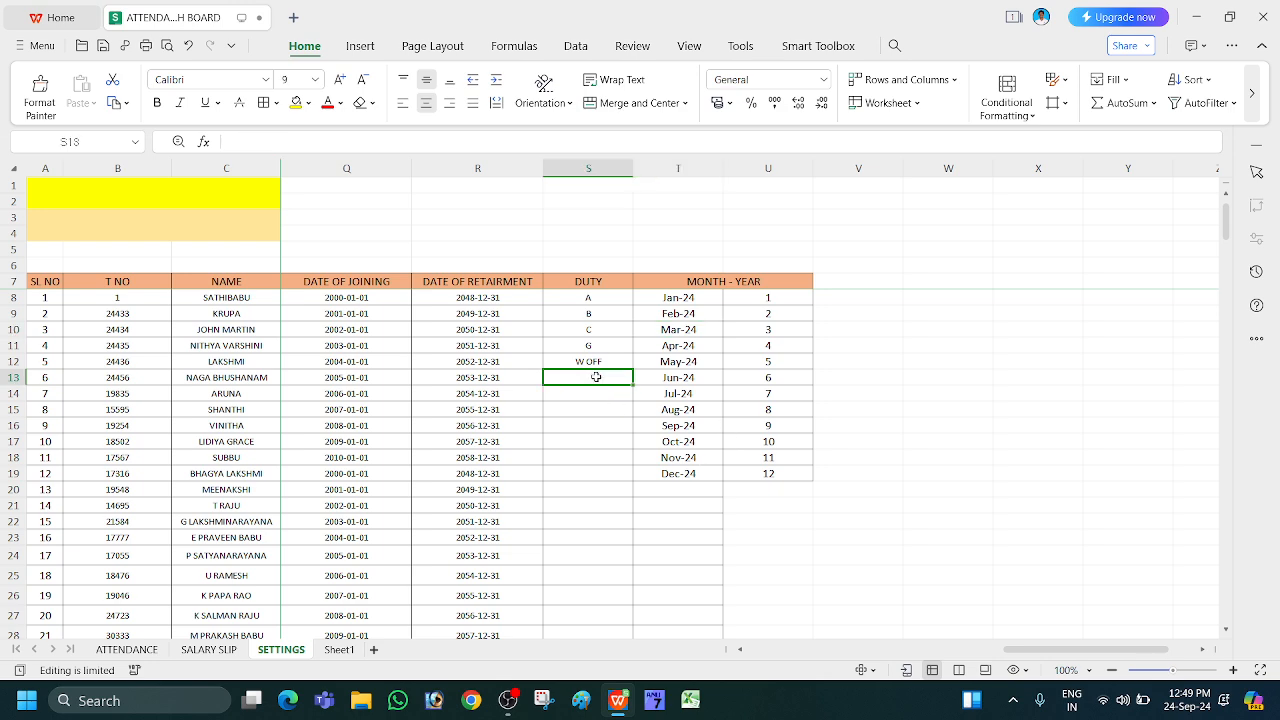
{"action": "key", "text": "Left"}
{"action": "key", "text": "Left"}
{"action": "key", "text": "Left"}
{"action": "key", "text": "Left"}
{"action": "key", "text": "Left"}
{"action": "key", "text": "Left"}
{"action": "key", "text": "Left"}
{"action": "key", "text": "Left"}
{"action": "key", "text": "Left"}
{"action": "key", "text": "Left"}
{"action": "key", "text": "Left"}
{"action": "key", "text": "Left"}
{"action": "key", "text": "Left"}
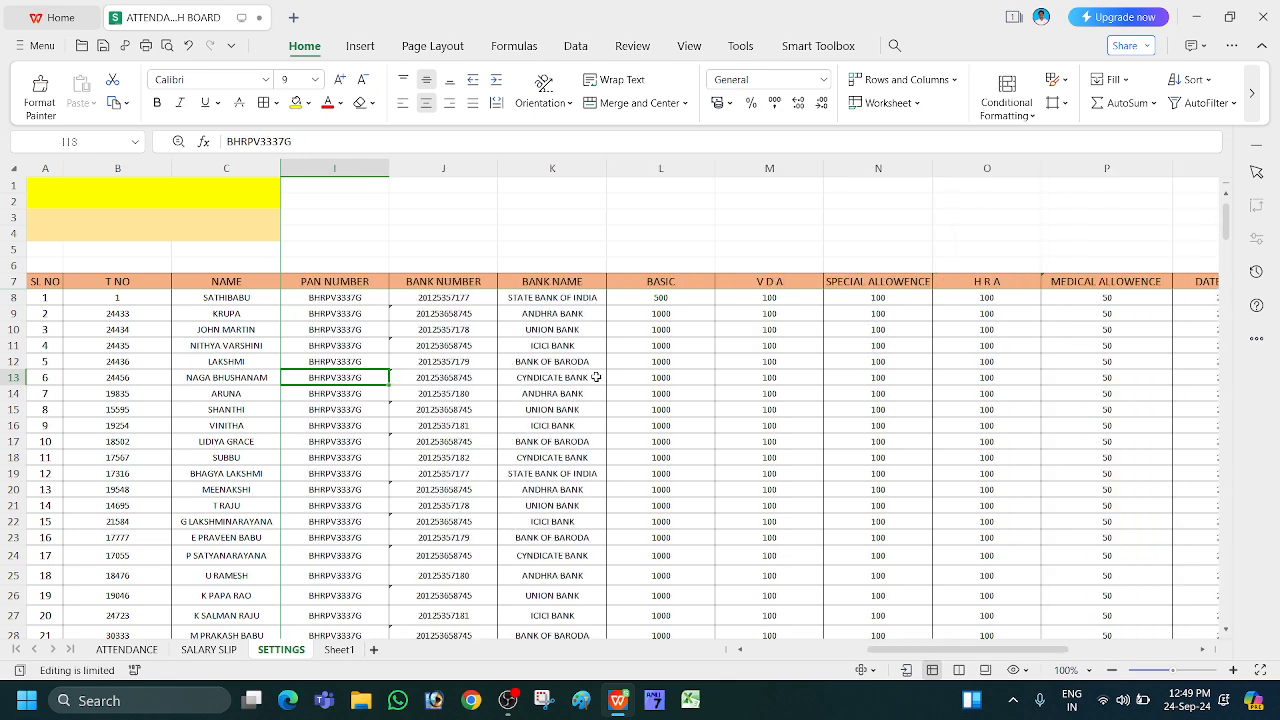
{"action": "key", "text": "Left"}
{"action": "key", "text": "Left"}
{"action": "key", "text": "Left"}
{"action": "key", "text": "Left"}
{"action": "key", "text": "Left"}
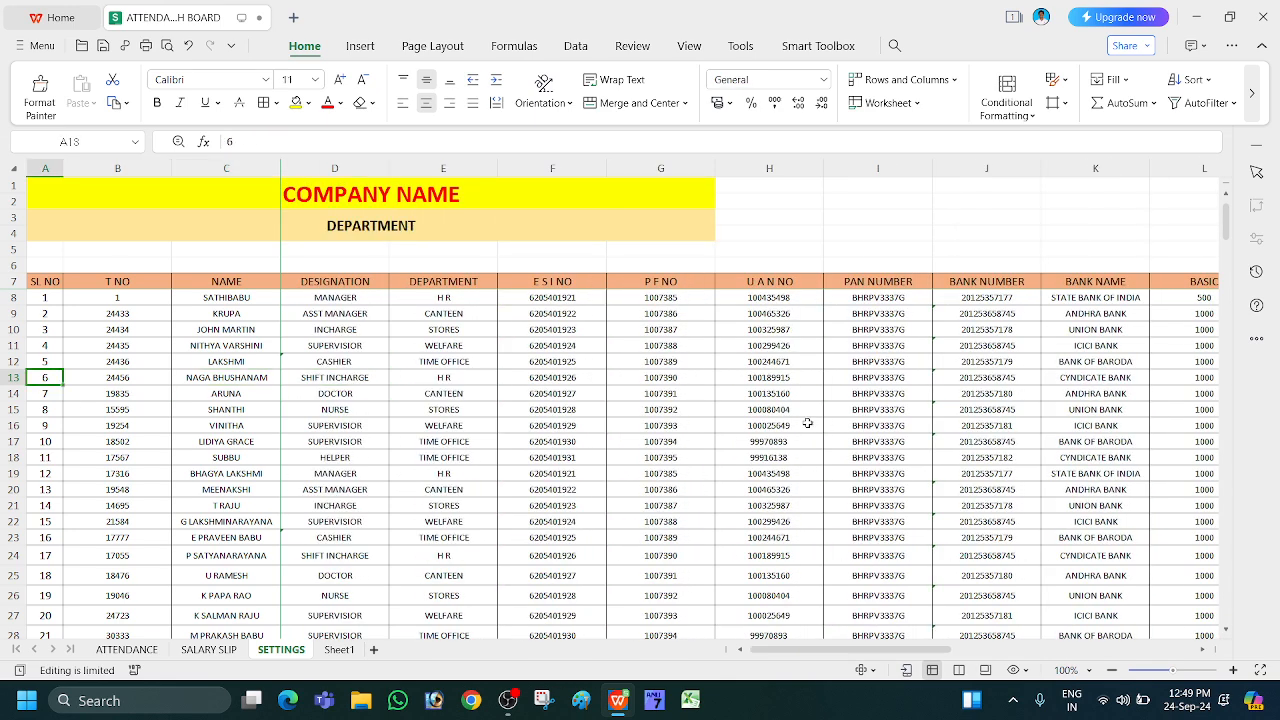
{"action": "scroll", "coordinate": [807, 424], "scroll_direction": "down", "scroll_amount": 3}
{"action": "scroll", "coordinate": [807, 424], "scroll_direction": "up", "scroll_amount": 3}
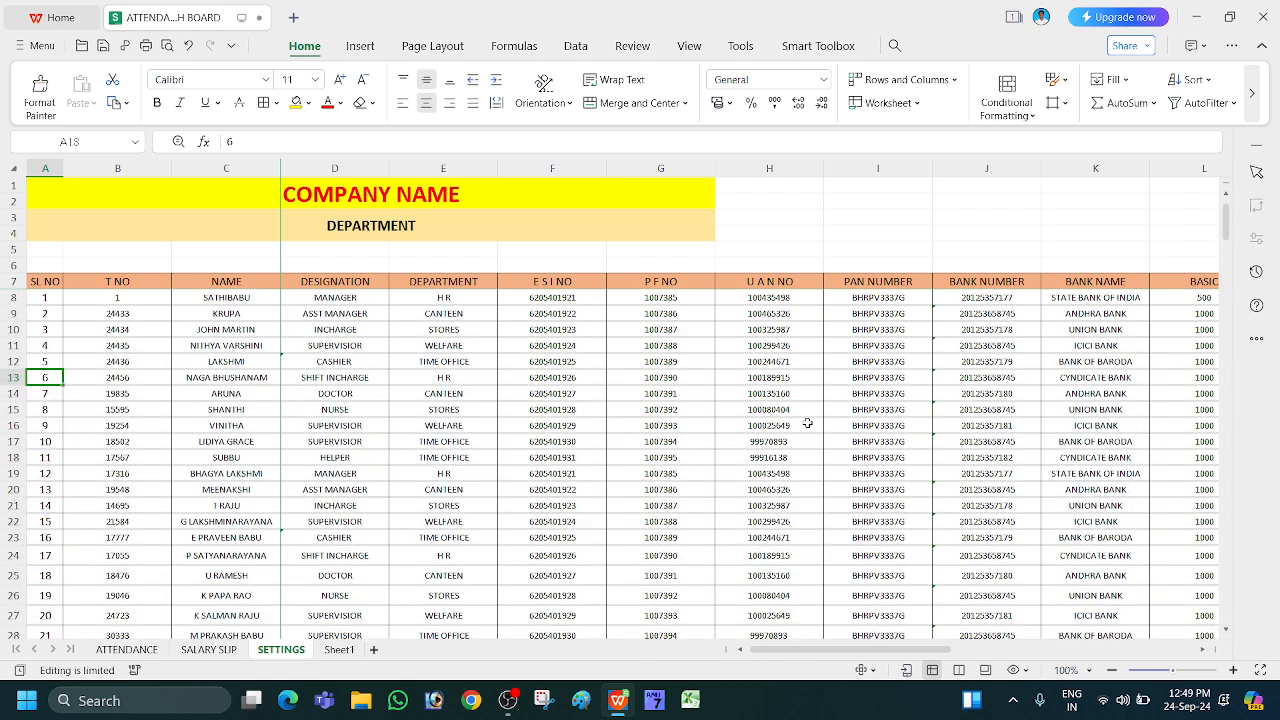